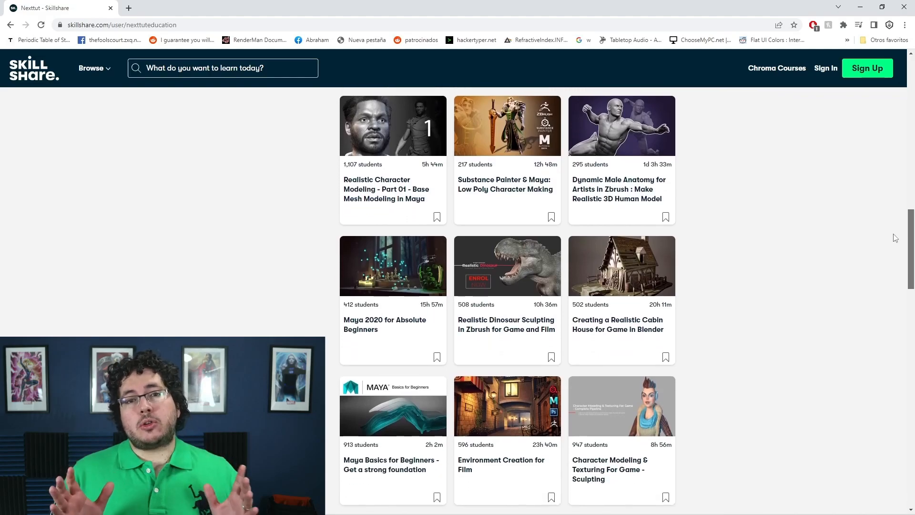
scroll(890, 260, down, 2)
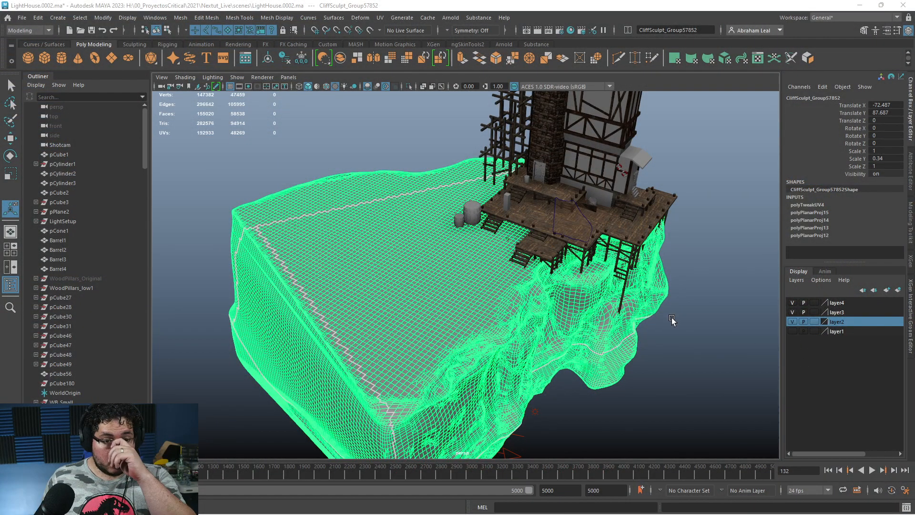
click(679, 338)
alt+drag(636, 317, 544, 340)
click(544, 339)
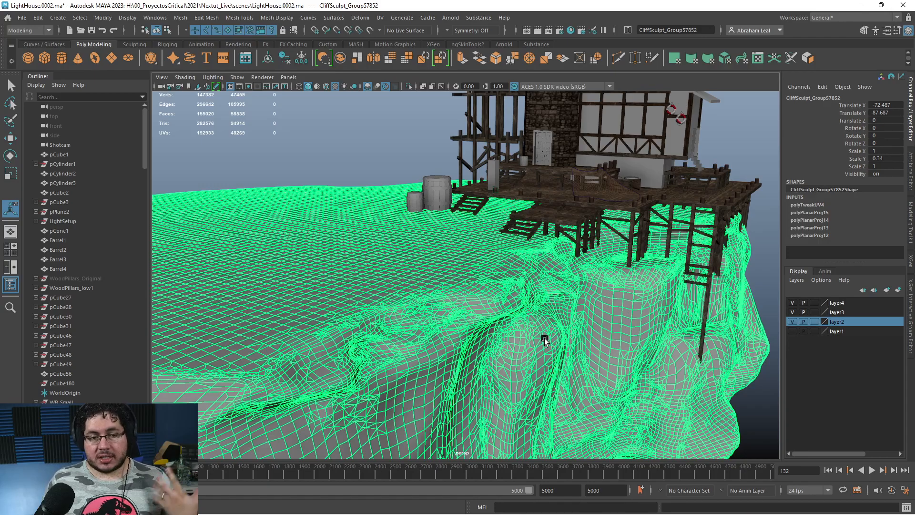
click(752, 266)
scroll(572, 317, up, 3)
click(570, 316)
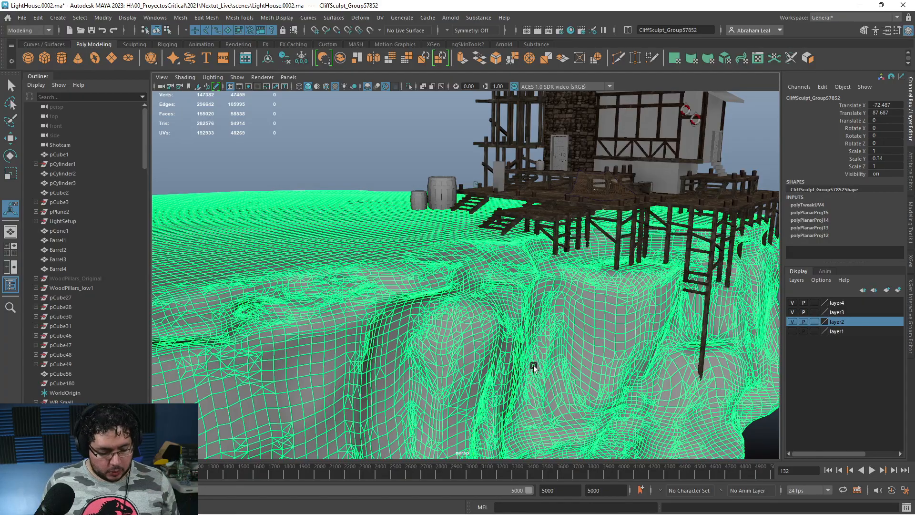
Switch to the browser, look through the rock materials on Substance 3D Assets and examine the detailed image of Blocky Desert Rock.
key(alt+Tab)
click(574, 212)
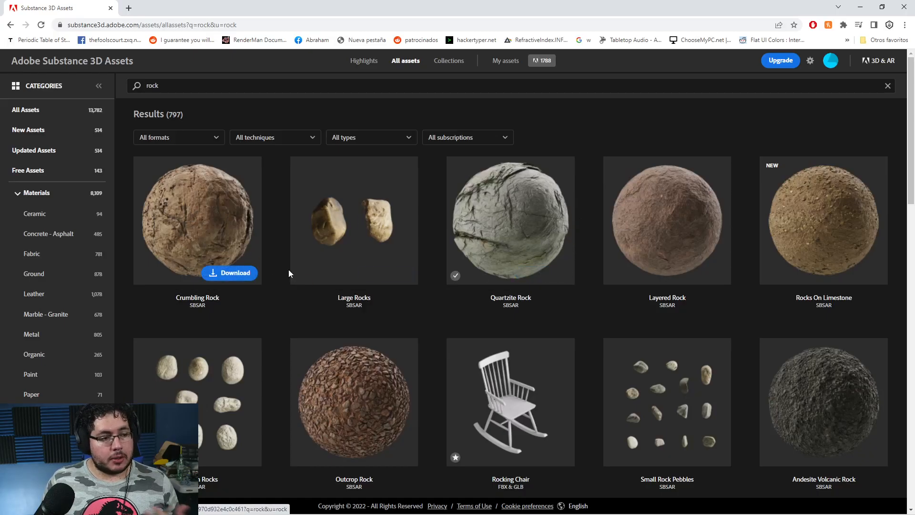
scroll(416, 287, down, 10)
scroll(419, 293, down, 8)
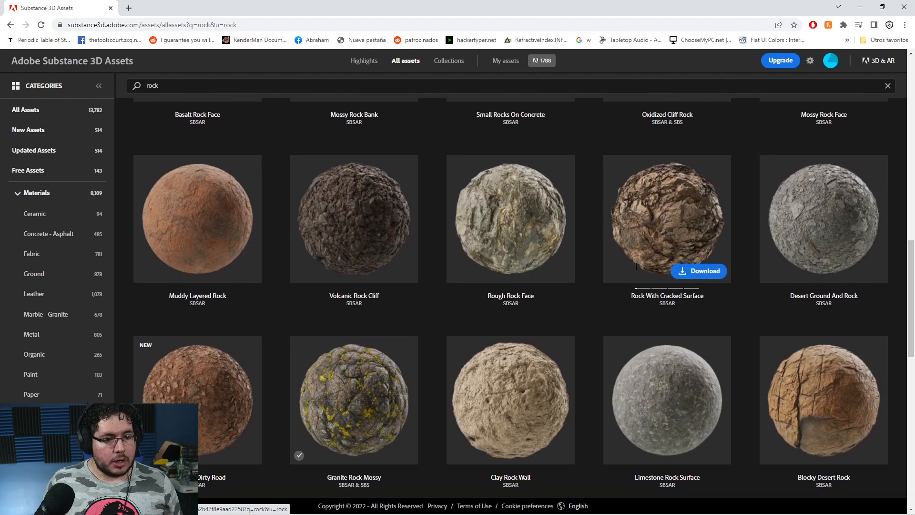
click(813, 195)
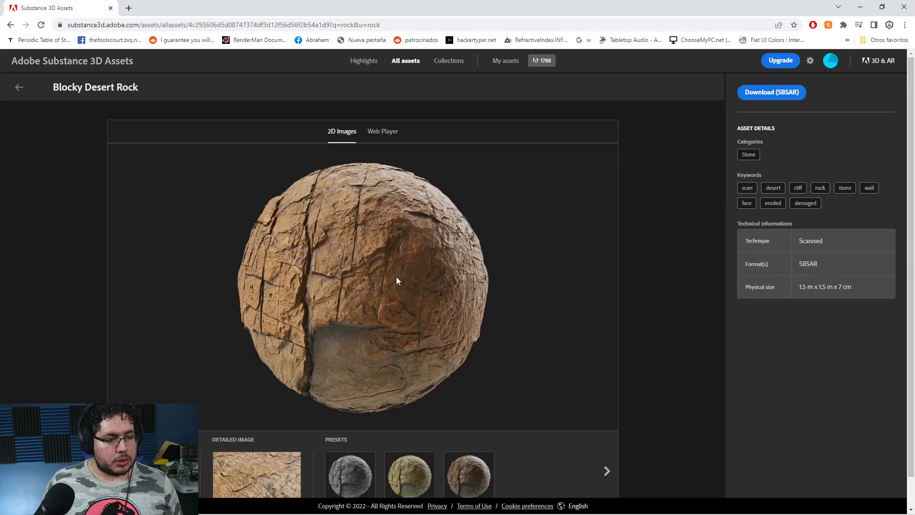
scroll(396, 277, down, 1)
click(252, 448)
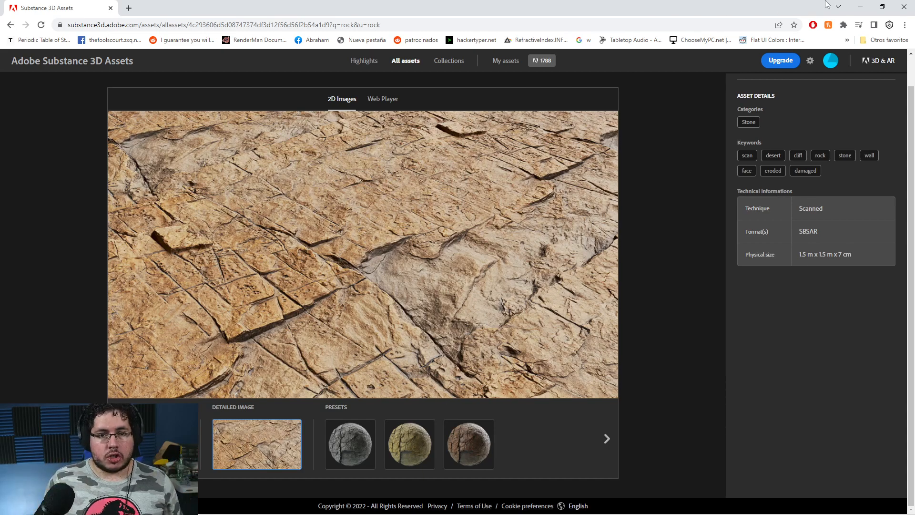
click(860, 7)
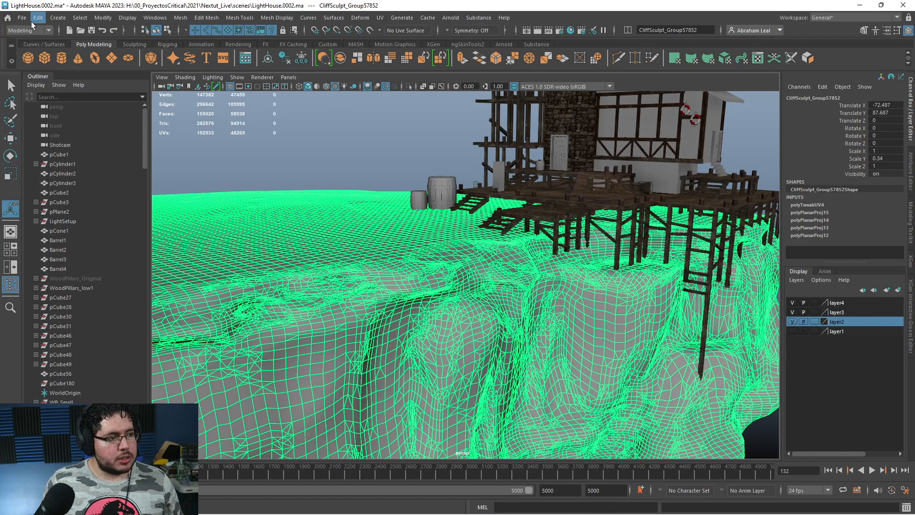
Export the selected cliff mesh from Maya to the Desktop as an FBX file named CliffTest.
click(24, 18)
click(81, 146)
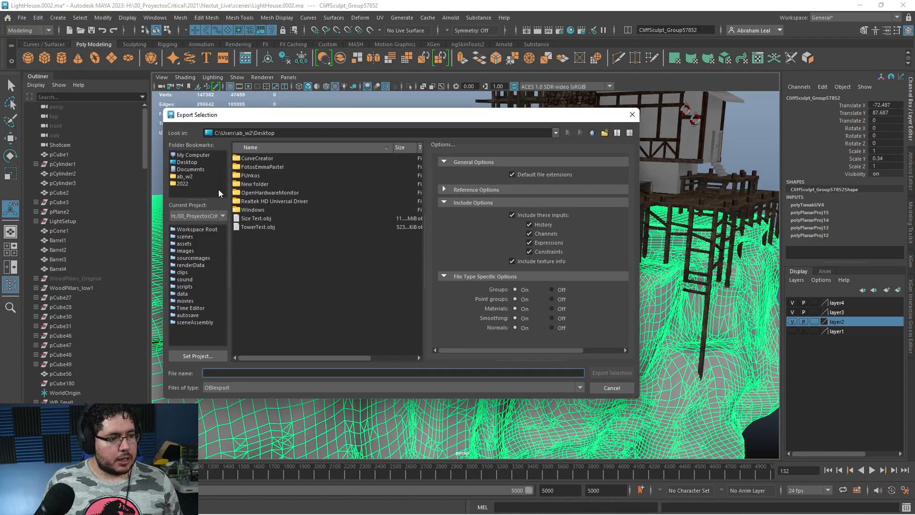
click(242, 387)
scroll(230, 431, down, 2)
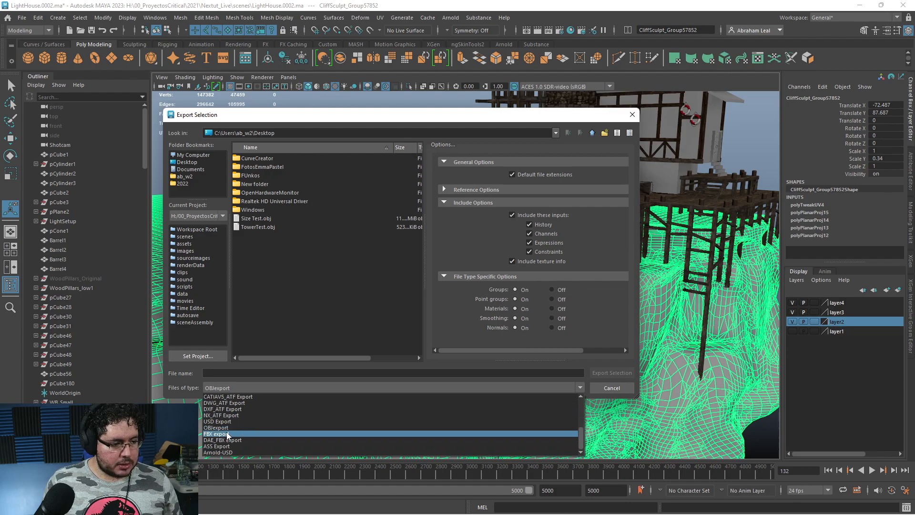
click(230, 434)
click(226, 373)
text(CliffTes)
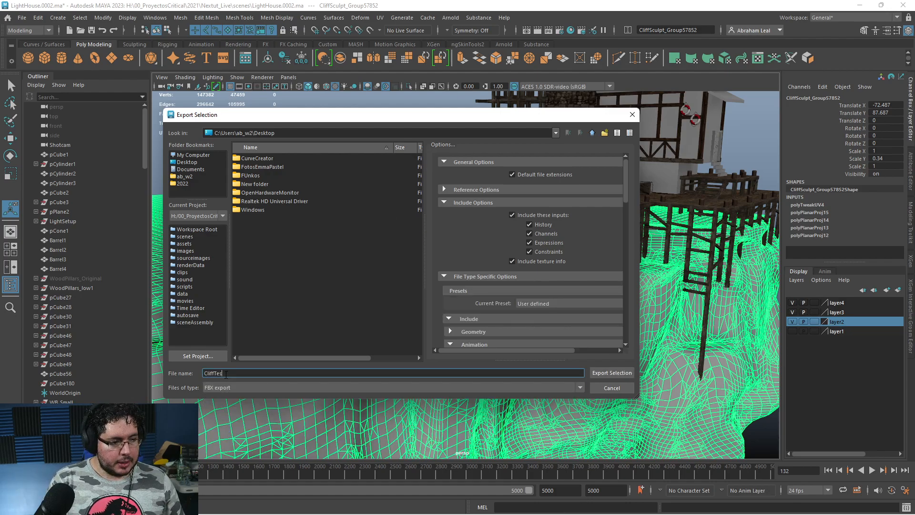
key(Return)
Launch Marmoset Toolbag and import the CliffTest.fbx model from the Desktop.
key(super)
text(marmo)
key(Return)
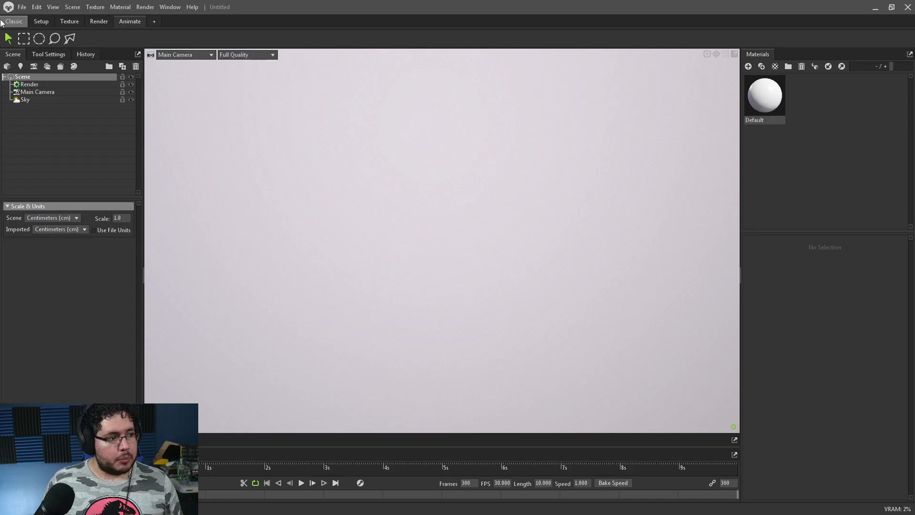
click(22, 7)
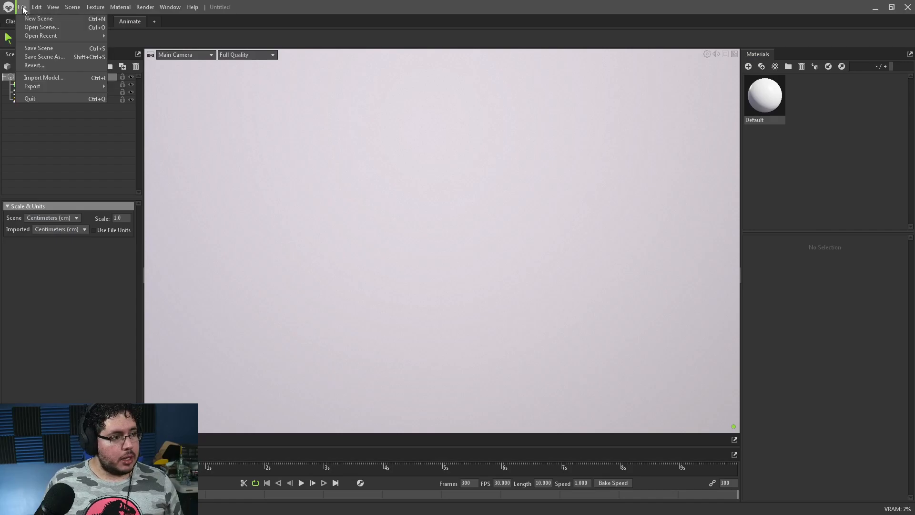
click(43, 77)
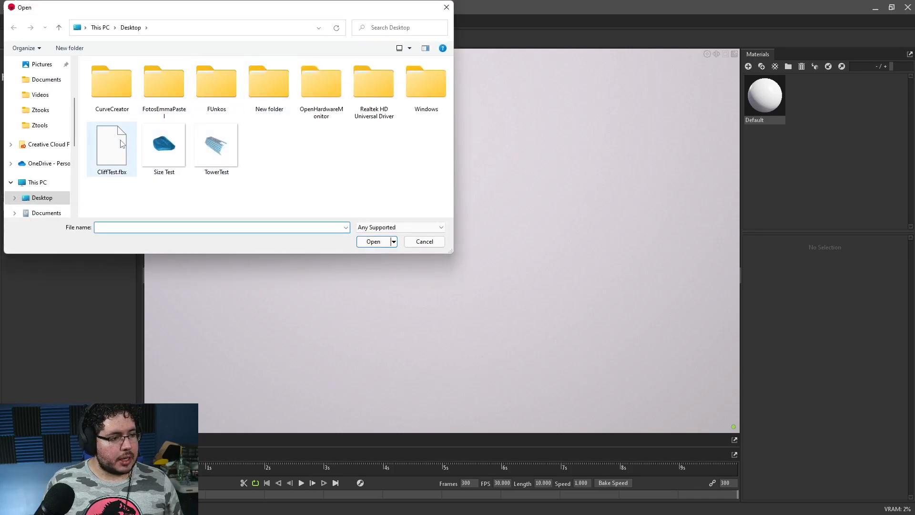
double_click(112, 145)
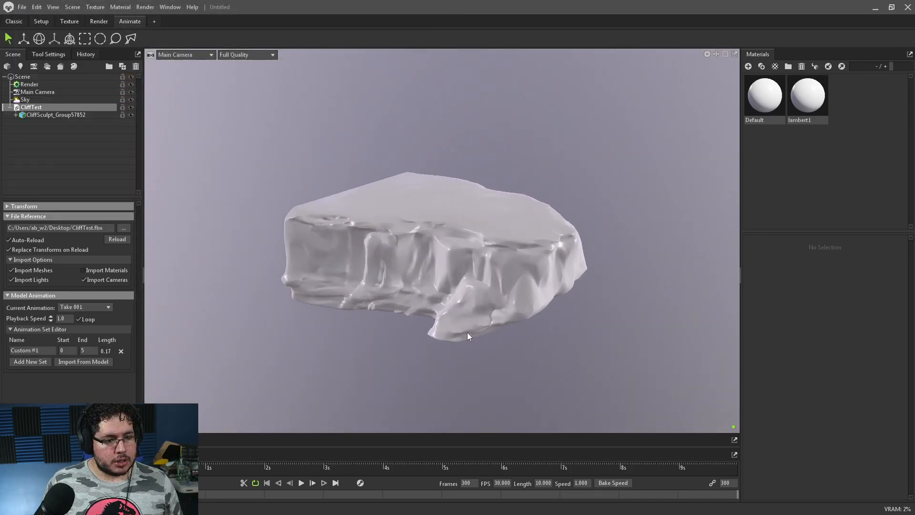
Switch to the Texture workspace and search the library's materials for "rock".
click(79, 21)
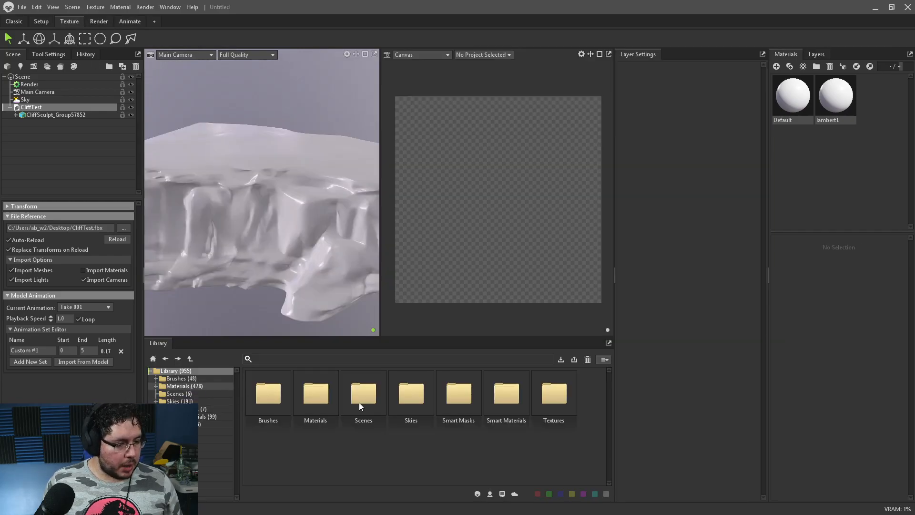
click(185, 386)
click(289, 359)
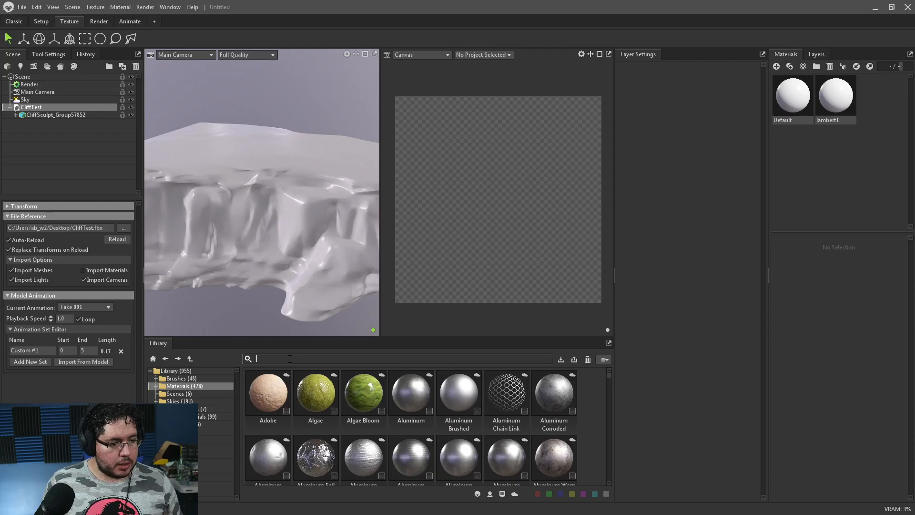
text(rock)
key(Return)
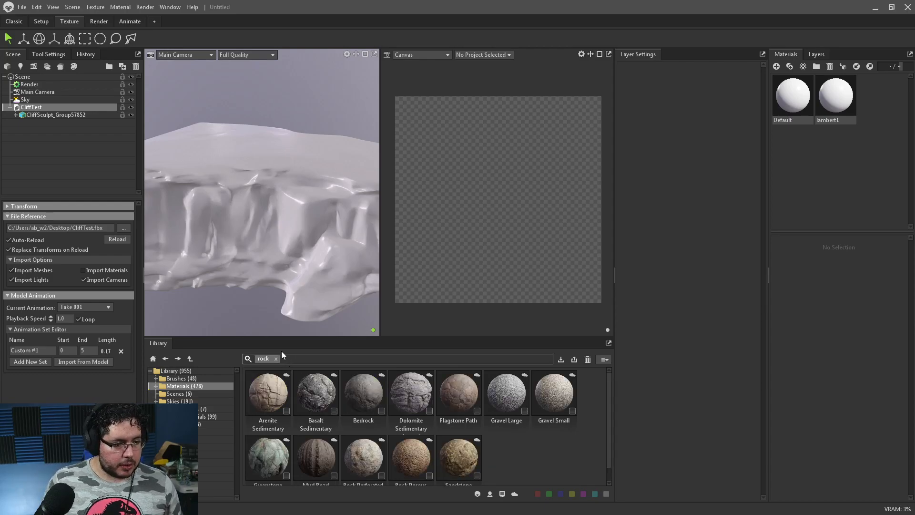
Add the Dolomite Sedimentary material to the scene, assign it to the cliff model and widen the 3D viewport.
click(413, 394)
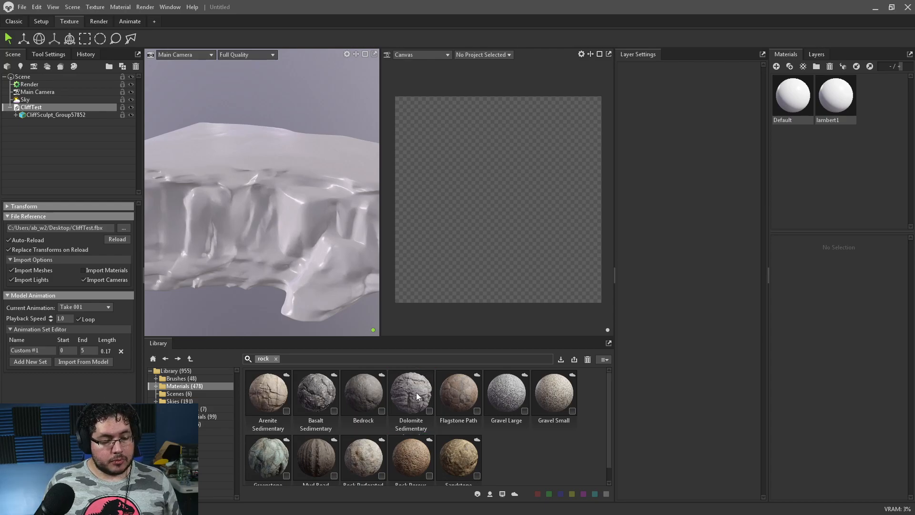
double_click(416, 392)
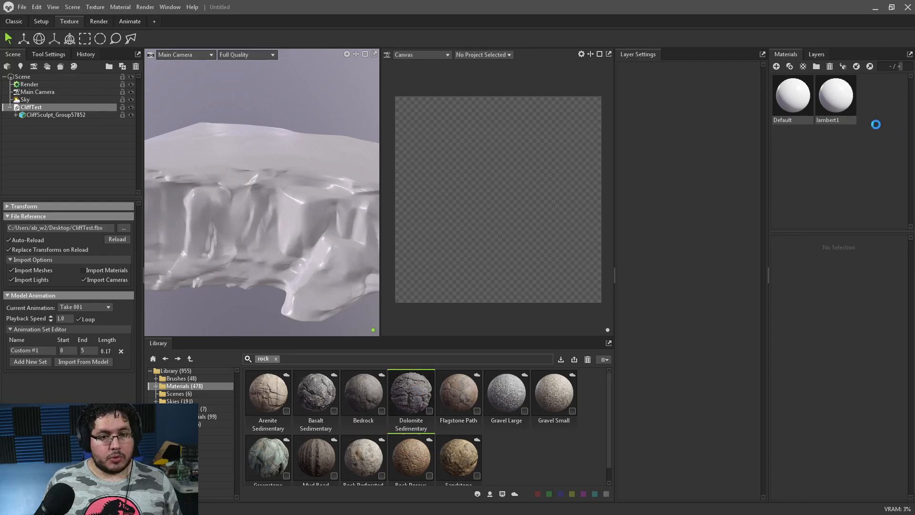
drag(836, 95, 312, 221)
scroll(317, 233, up, 5)
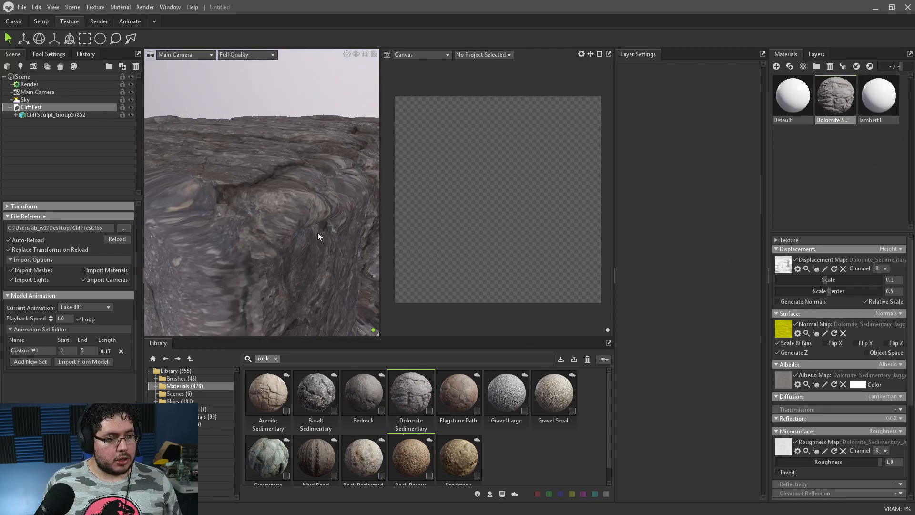
drag(380, 101, 555, 98)
scroll(404, 157, down, 3)
drag(404, 157, 385, 168)
Set the Dolomite Sedimentary material's texture tiling to 6.
mouse_move(822, 280)
mouse_down()
mouse_move(843, 274)
mouse_move(824, 279)
mouse_up()
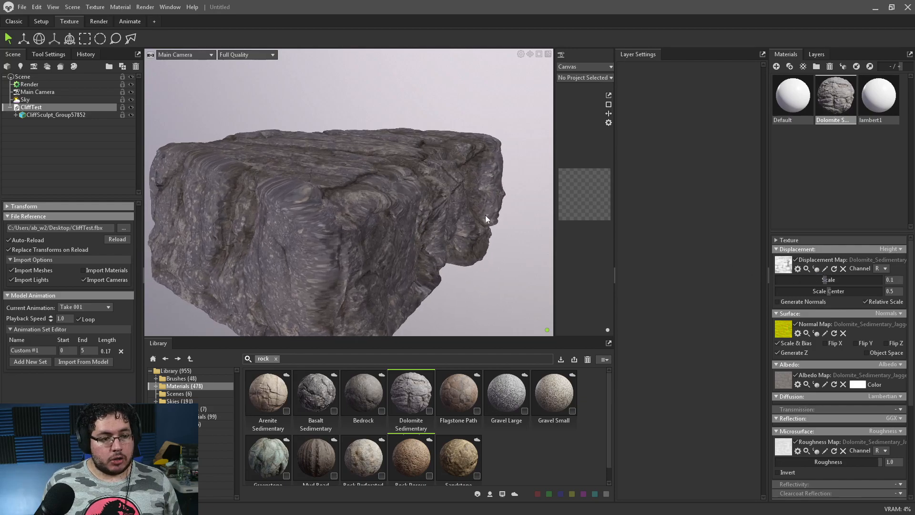
click(777, 239)
drag(799, 250, 816, 251)
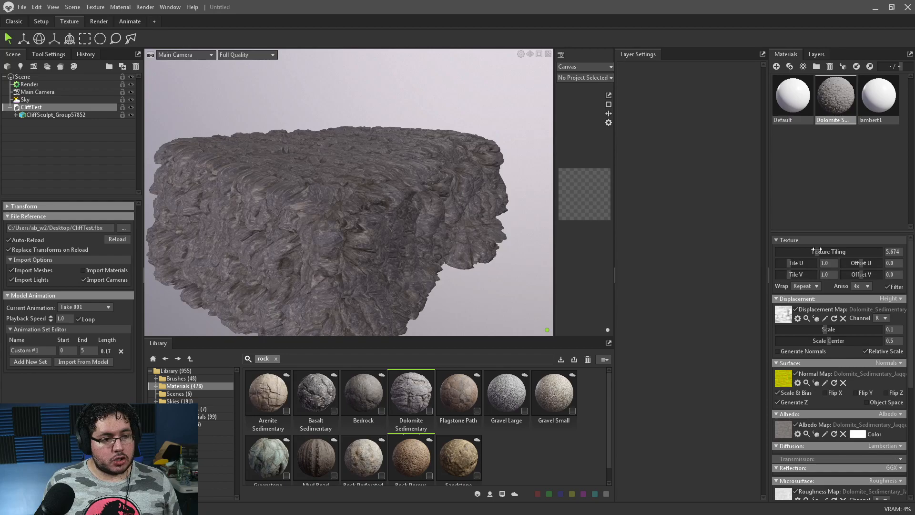
text(5)
key(Return)
text(6)
key(Return)
scroll(421, 148, up, 5)
drag(362, 195, 310, 209)
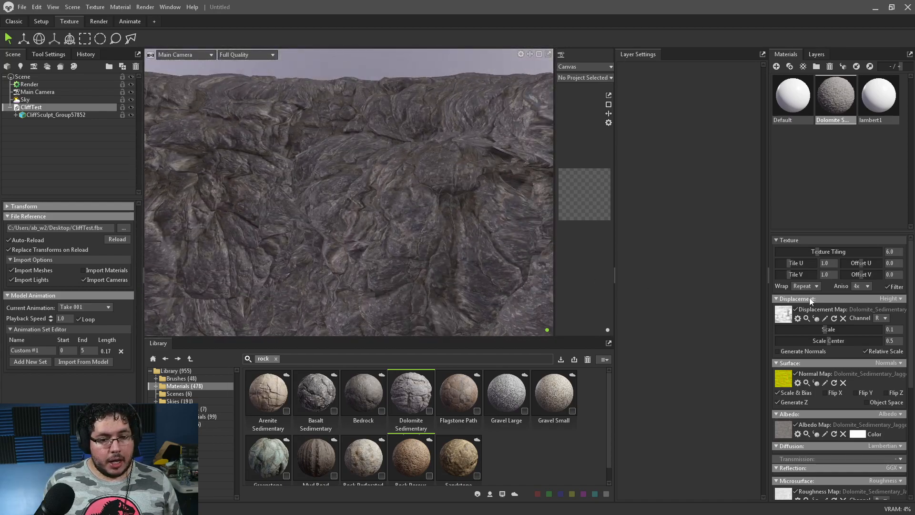
Try a displacement scale of 1 on the Dolomite Sedimentary material.
drag(825, 328, 827, 328)
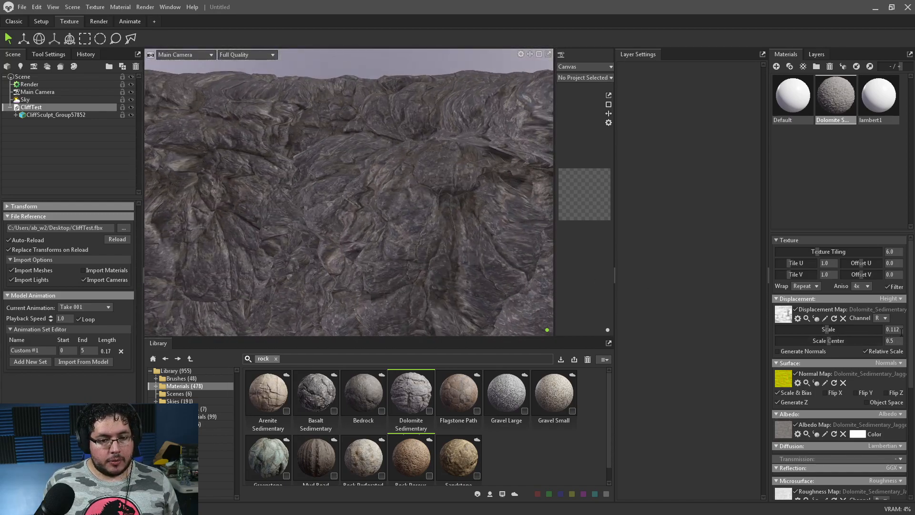
text(1)
key(Return)
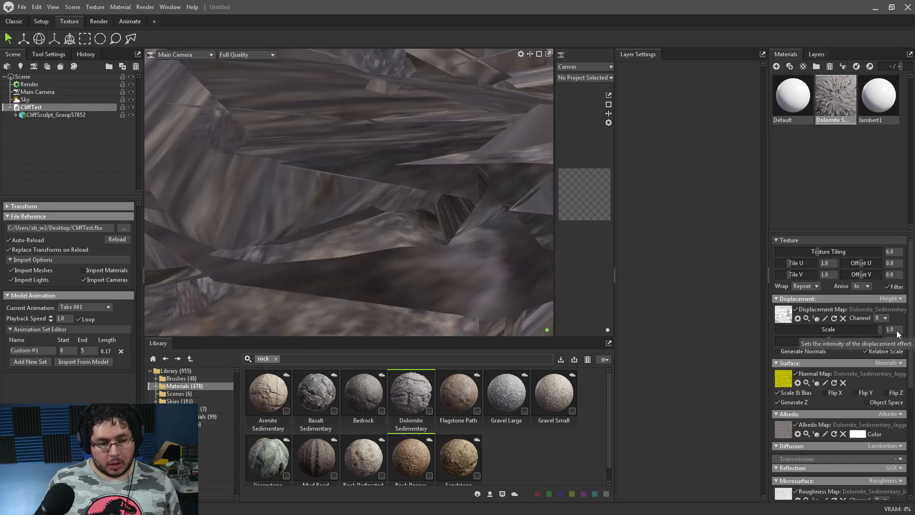
drag(394, 196, 429, 223)
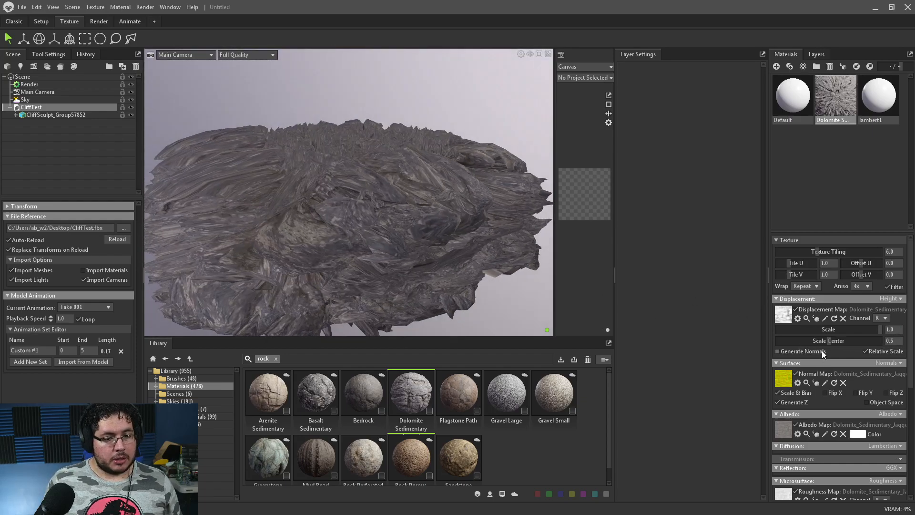
Lower the material's displacement scale to about 0.029 and check the cliff's surface up close.
drag(876, 329, 808, 332)
scroll(313, 190, up, 10)
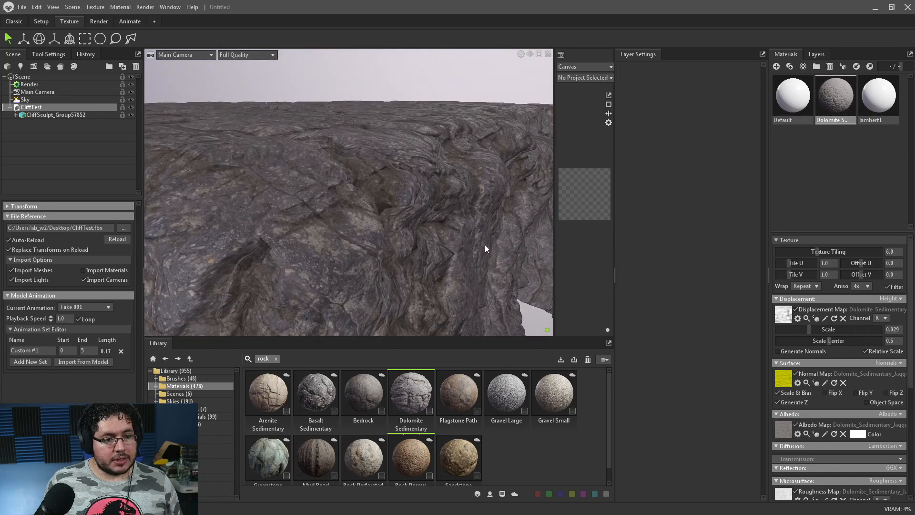
drag(485, 245, 419, 230)
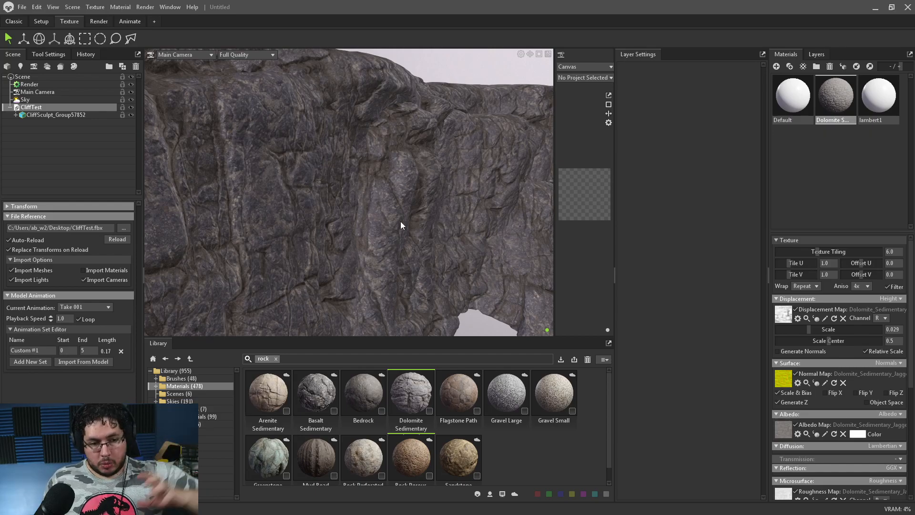
drag(400, 222, 374, 174)
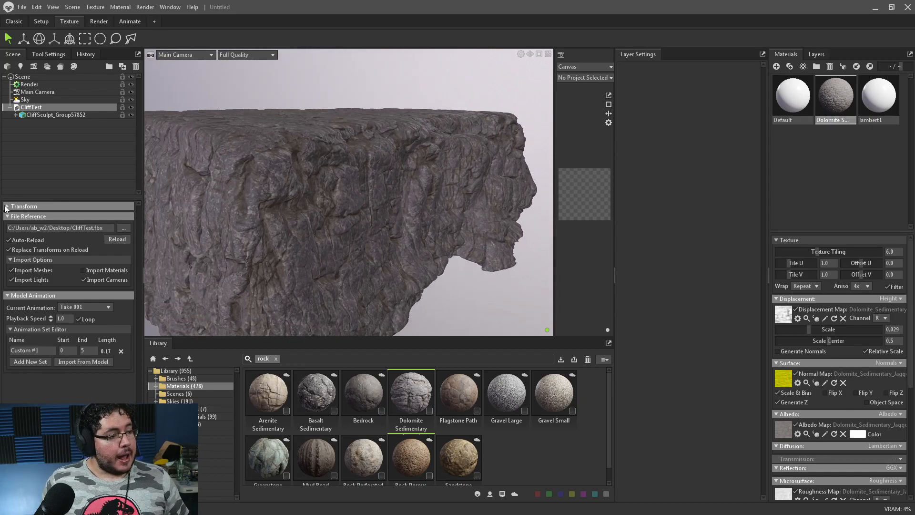
Enable subdivision on the CliffSculpt mesh using the PN Triangles mode.
click(41, 115)
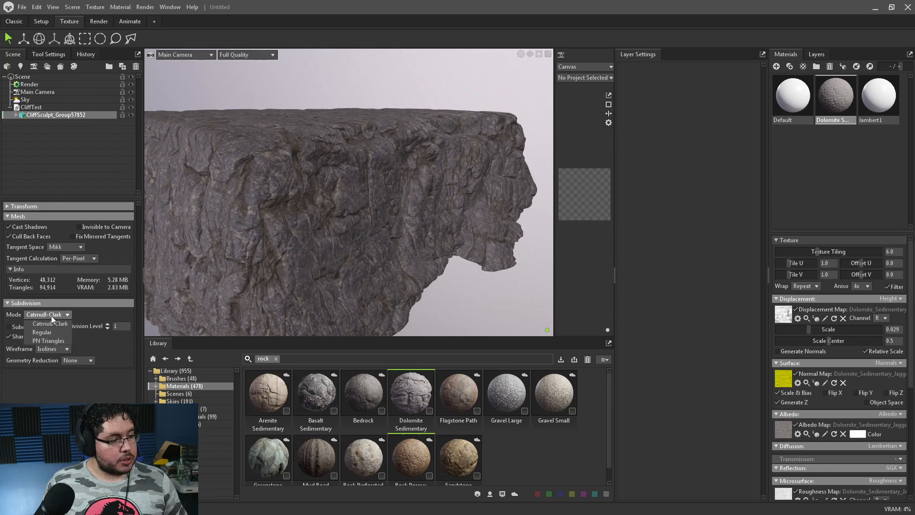
click(48, 340)
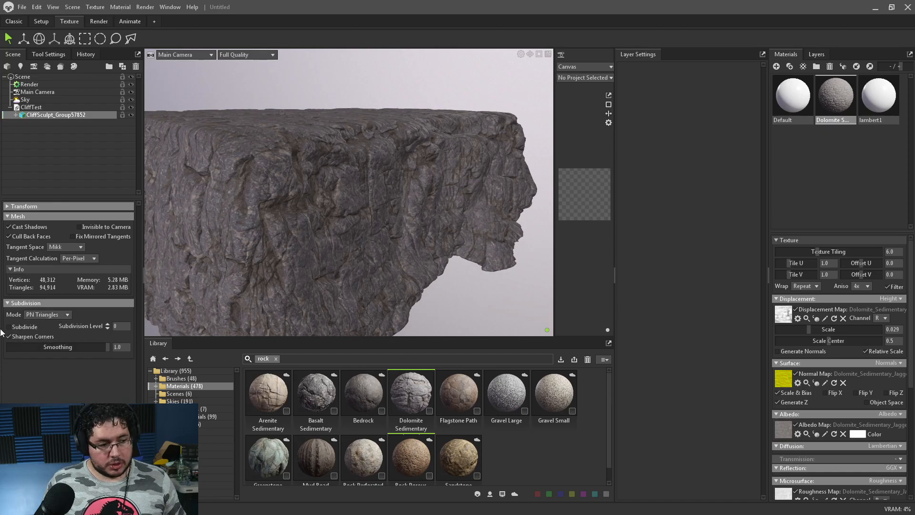
click(8, 328)
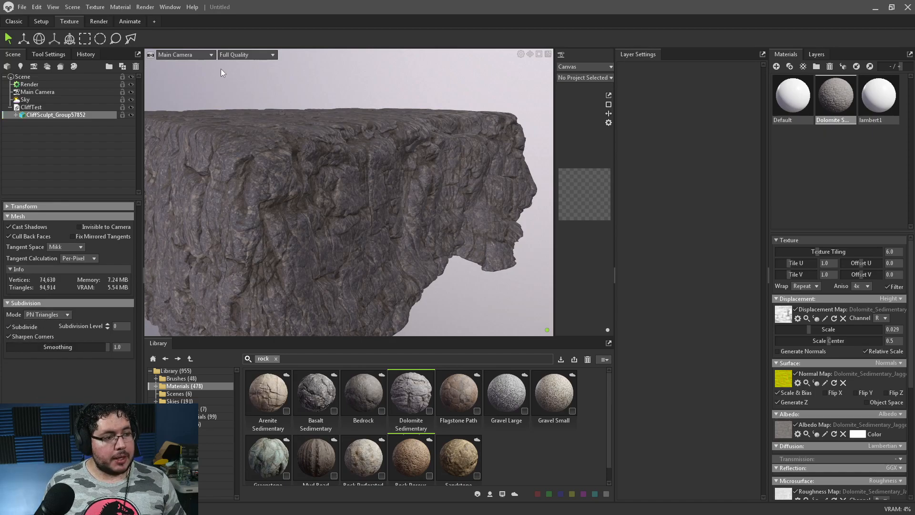
Display the cliff in Wireframe mode to examine its mesh density up close.
click(232, 54)
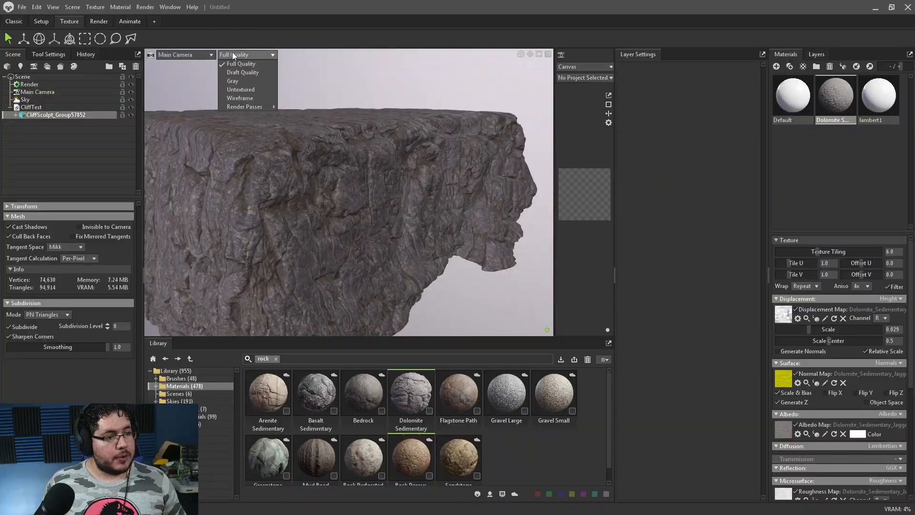
click(247, 98)
scroll(349, 192, up, 5)
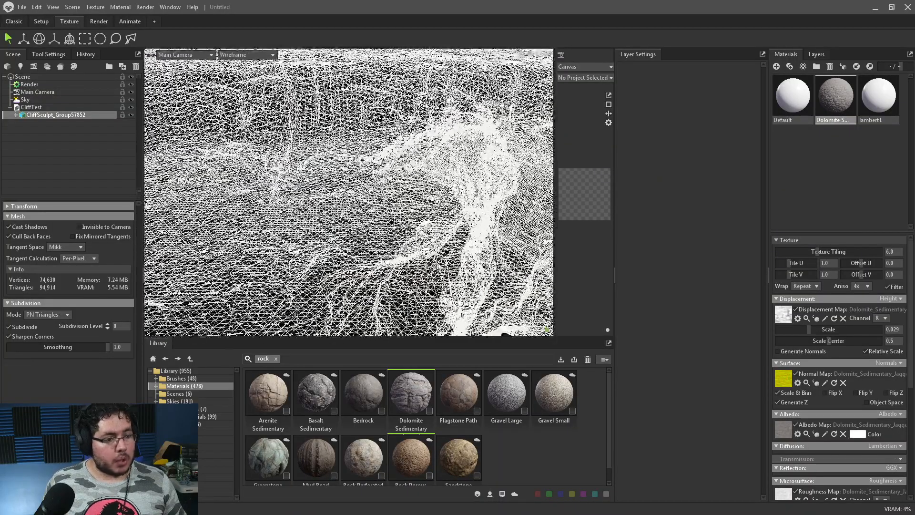
Raise the cliff mesh's subdivision level to 2 and inspect the resulting wireframe density.
click(107, 324)
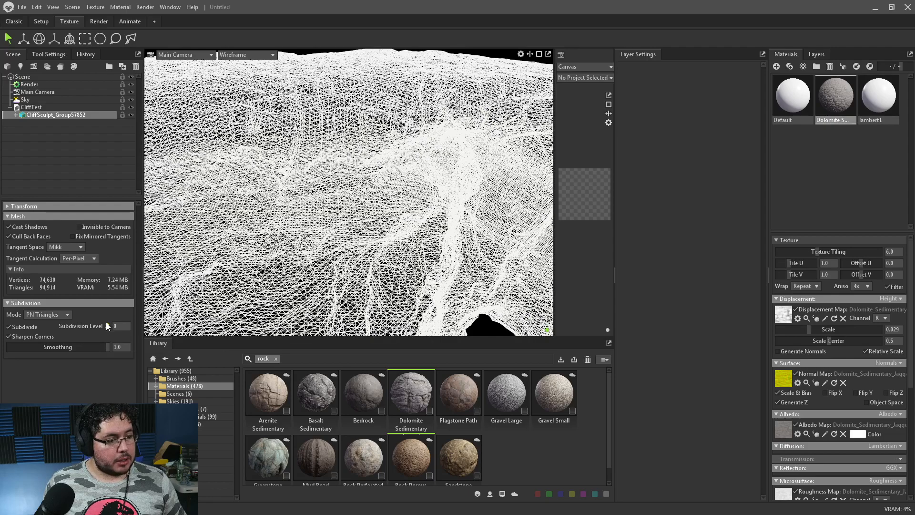
click(107, 323)
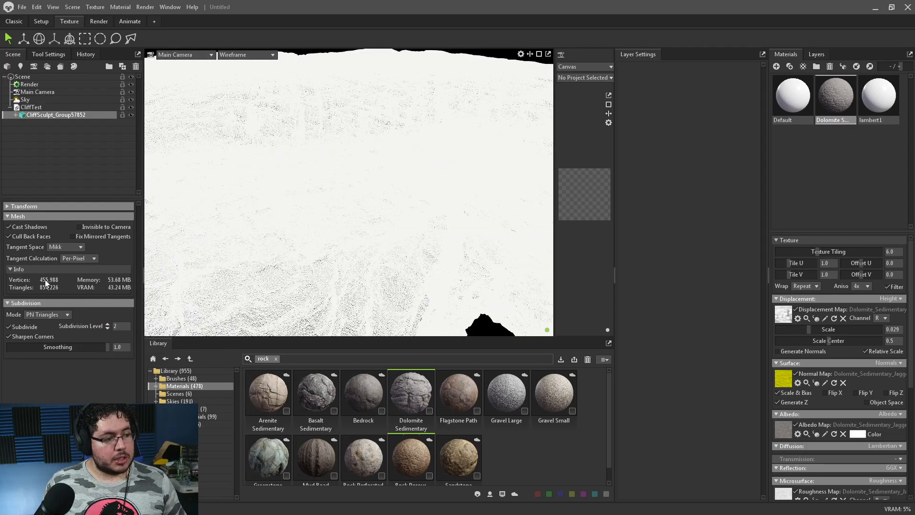
right_drag(332, 252, 259, 219)
Switch the viewport back to Full Quality and examine the displaced rock surface up close.
click(245, 55)
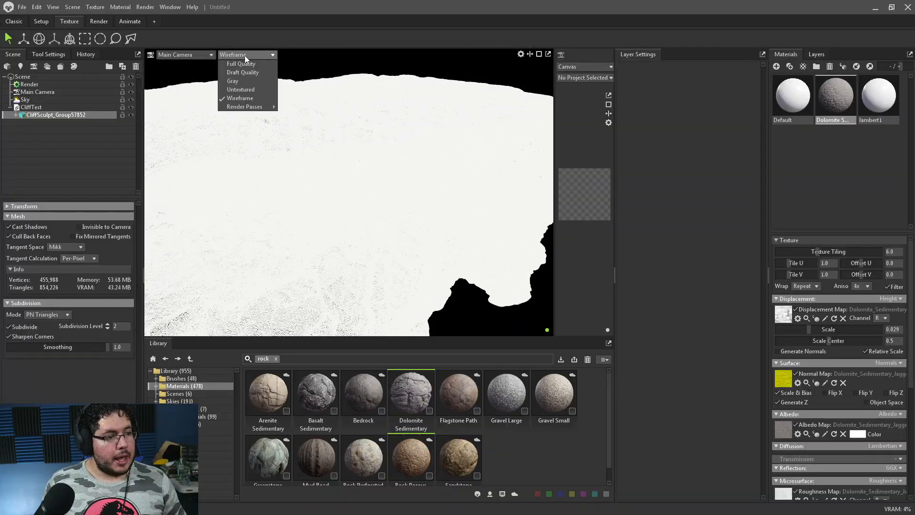
click(244, 66)
right_drag(342, 136, 421, 187)
drag(420, 183, 435, 223)
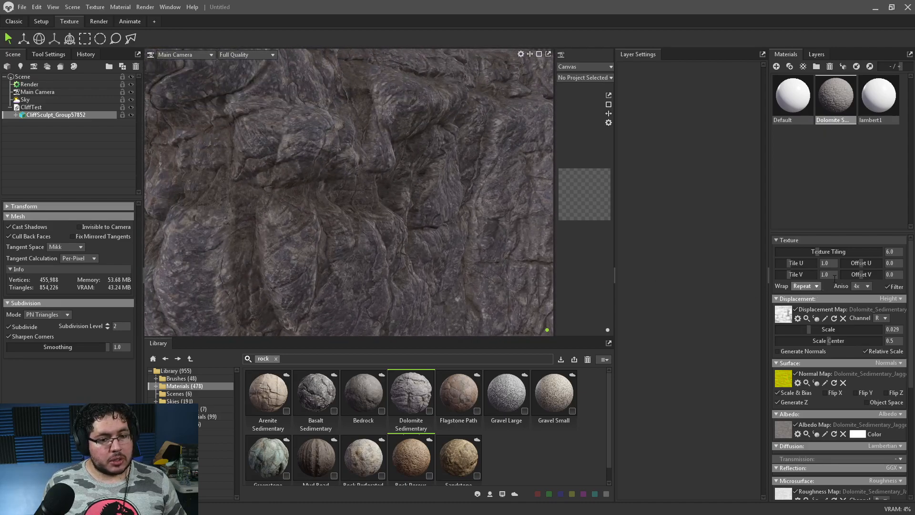
Lower the Dolomite Sedimentary displacement scale to 0 for comparison, and raise it again to about 0.021.
drag(806, 329, 782, 328)
drag(411, 196, 465, 237)
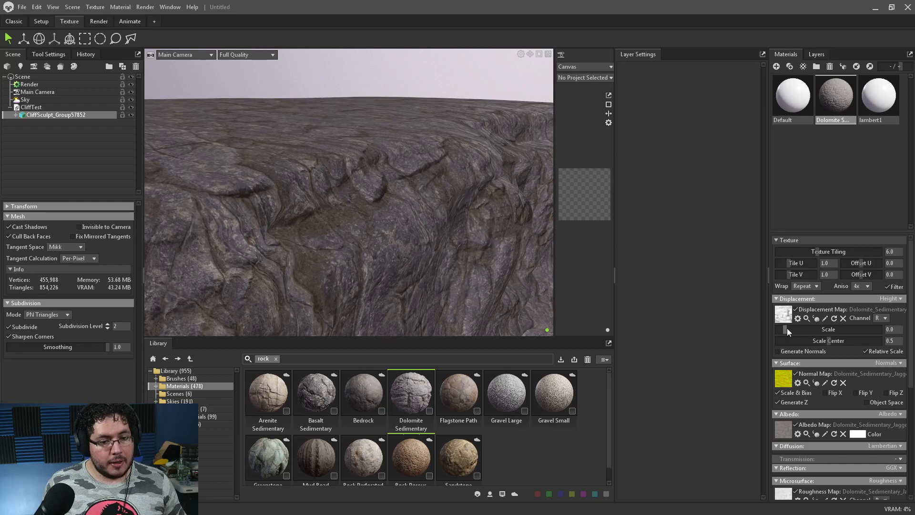
mouse_move(787, 328)
mouse_down()
mouse_move(817, 326)
mouse_move(805, 328)
mouse_up()
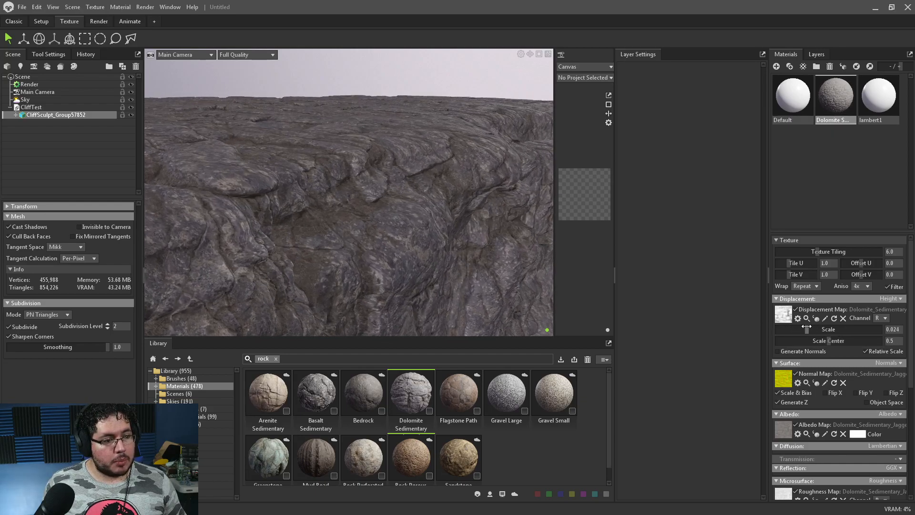
Examine the displaced cliff from several angles, both as a whole and up close.
drag(490, 239, 312, 202)
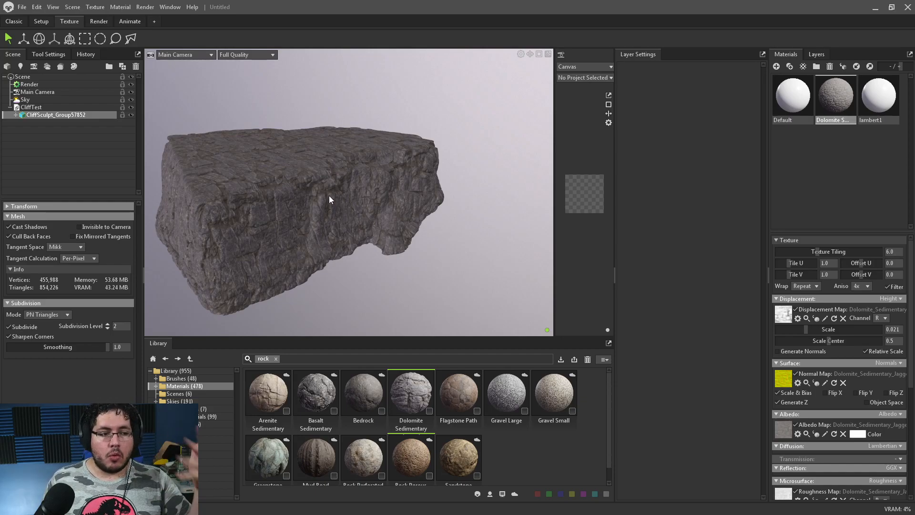
drag(316, 204, 367, 201)
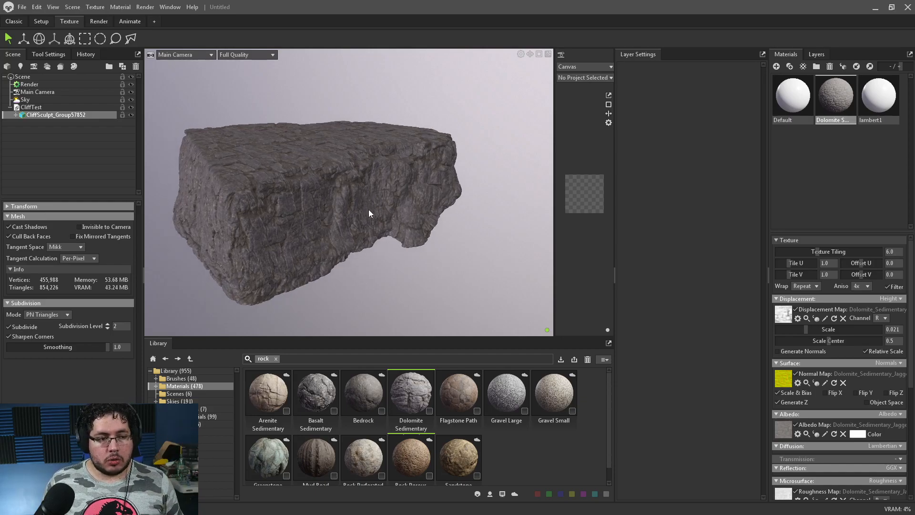
scroll(433, 244, up, 5)
scroll(433, 244, down, 5)
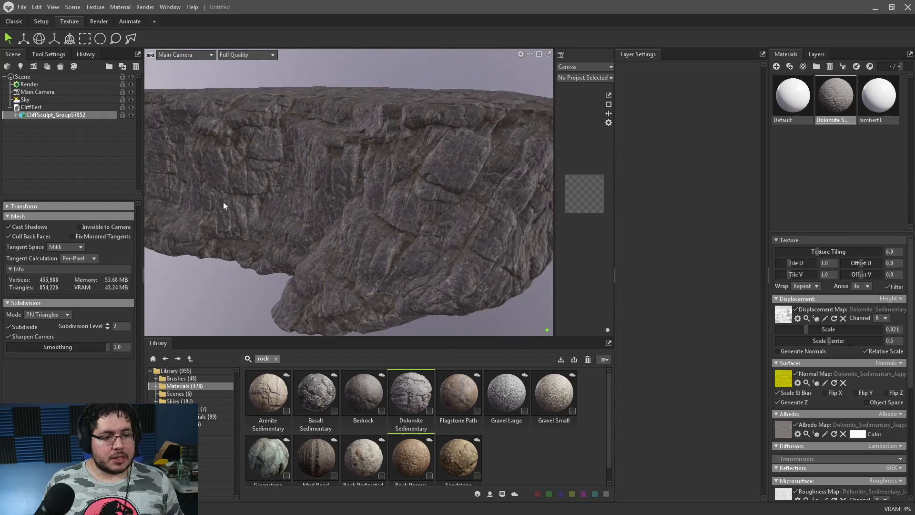
drag(258, 209, 431, 219)
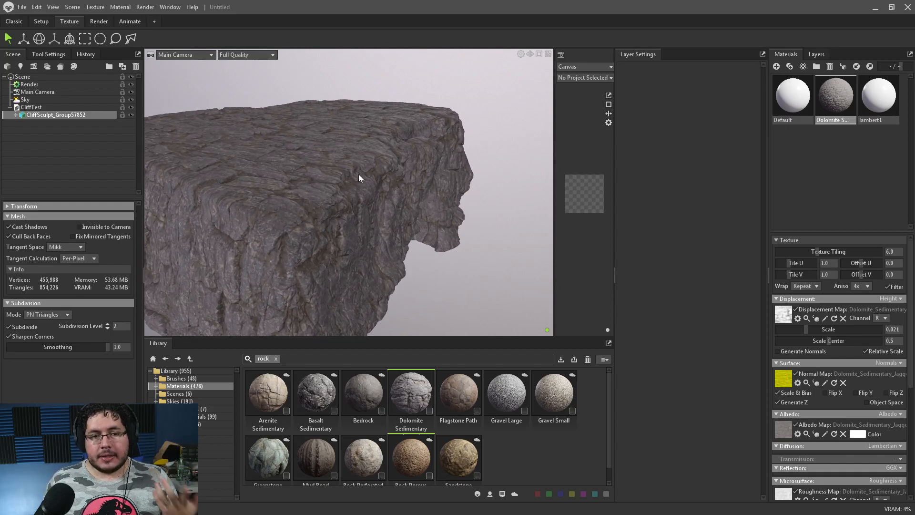
Switch to Maya and examine the selected cliff mesh beneath the lighthouse from different angles.
click(875, 8)
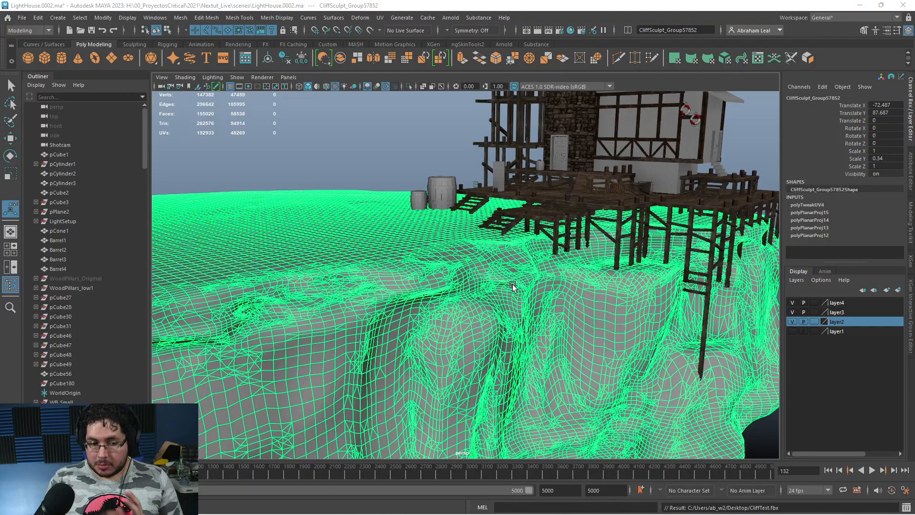
alt+drag(512, 286, 353, 218)
alt+right_drag(353, 218, 378, 230)
alt+drag(377, 230, 346, 193)
alt+right_drag(345, 193, 538, 325)
Switch to the Substance 3D Assets page in Chrome, preview Blocky Desert Rock on the sphere, and download its SBSAR file.
key(super+Tab)
click(669, 130)
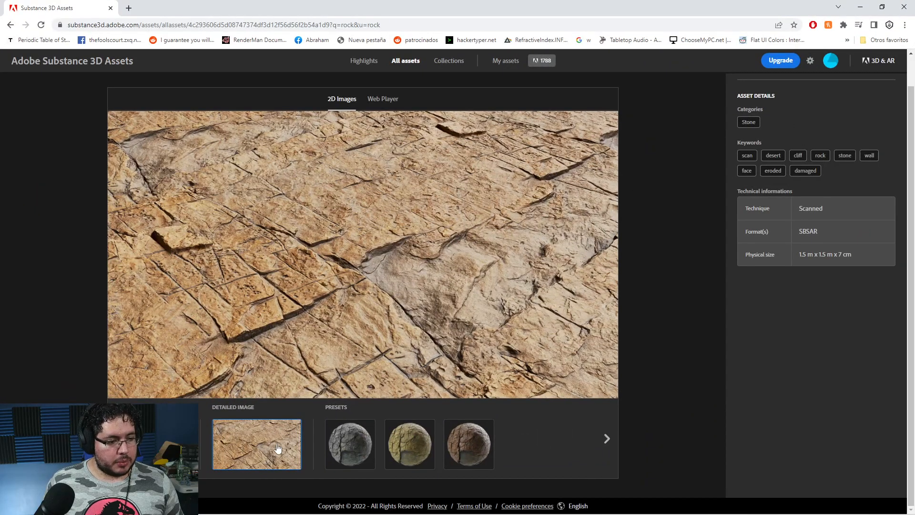
click(157, 444)
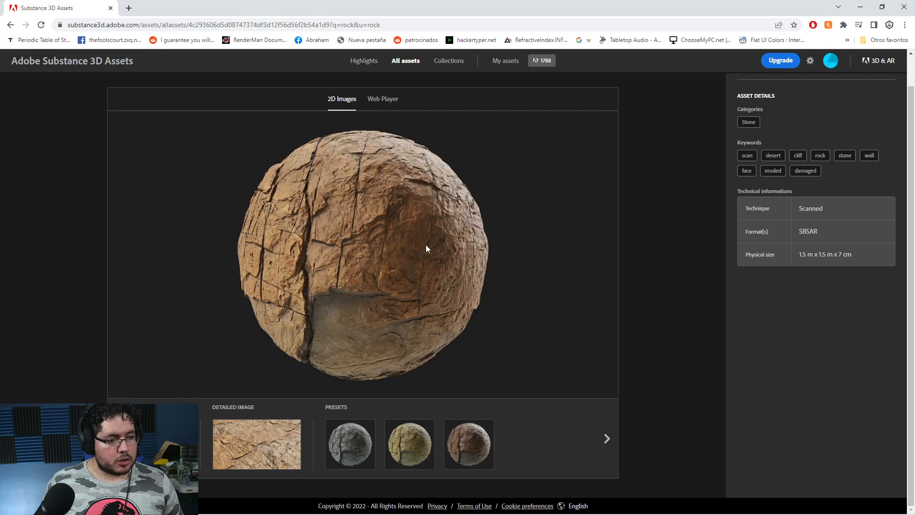
key(alt+Tab)
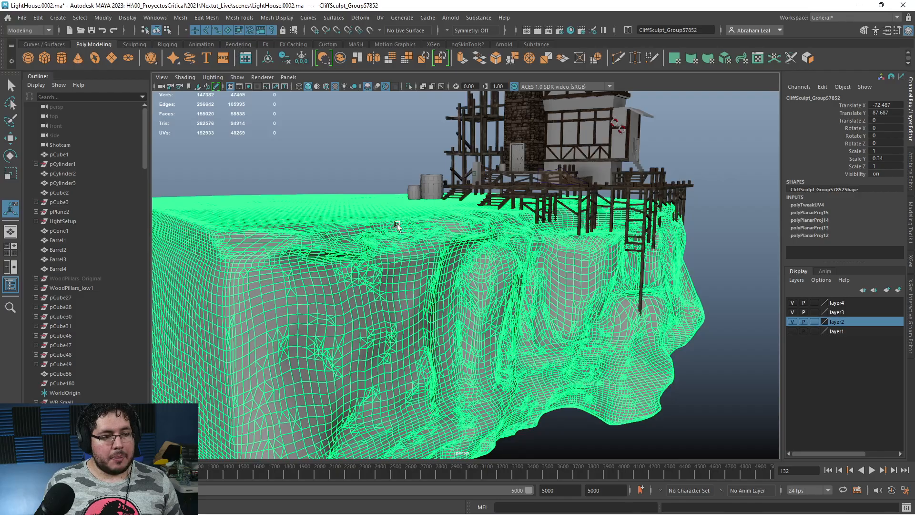
key(alt+Tab)
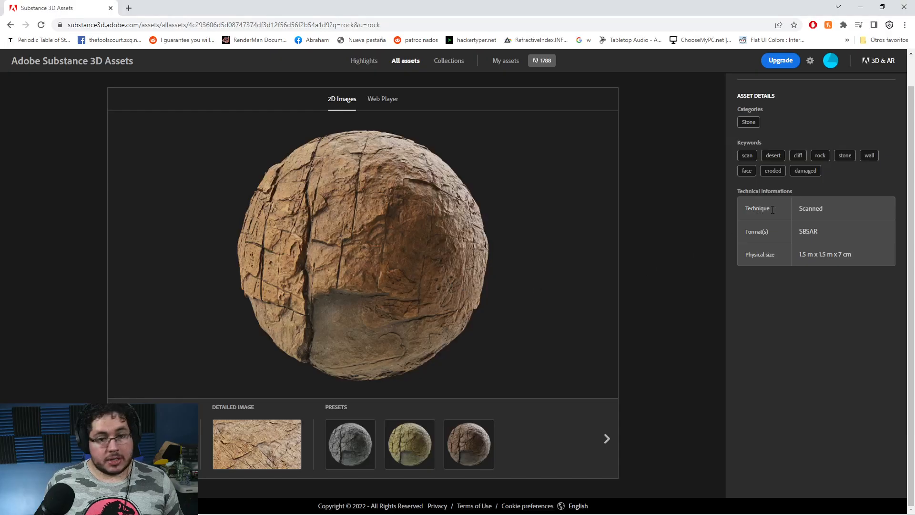
scroll(790, 127, up, 1)
click(780, 91)
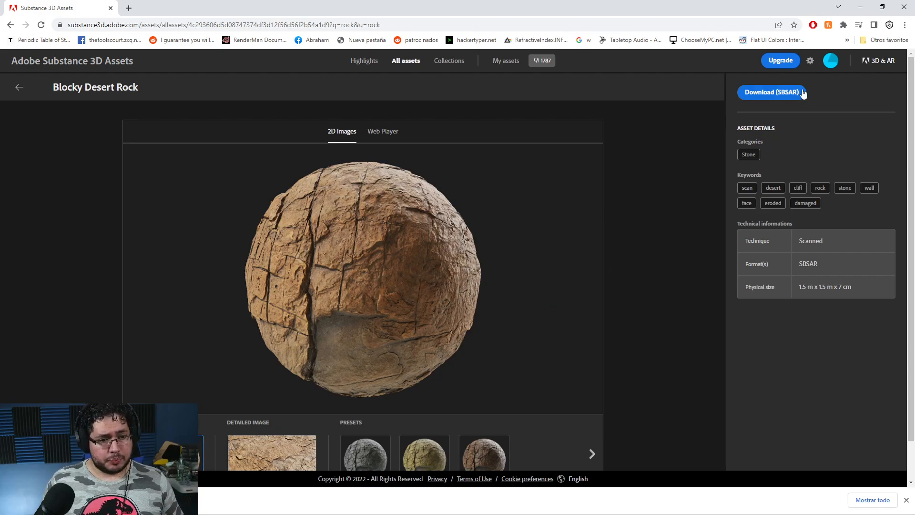
Switch to the LighthouseStory project in Unreal Editor and create a folder named CliffTest inside the Lighthouse folder.
click(859, 7)
key(super+Tab)
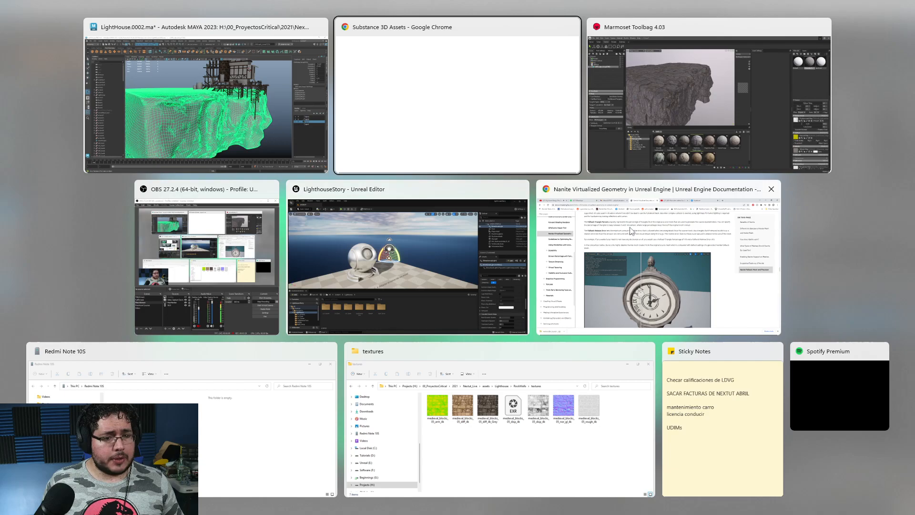
click(404, 248)
scroll(527, 294, down, 3)
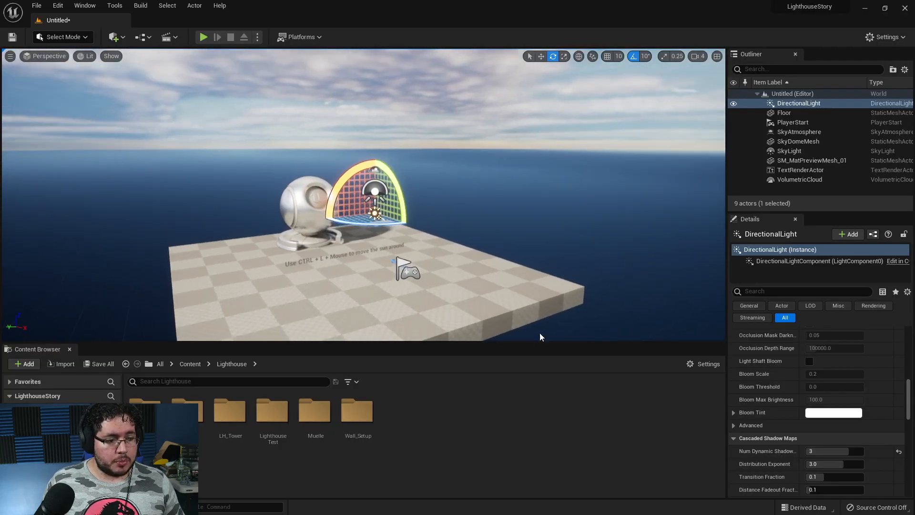
right_click(462, 416)
click(515, 128)
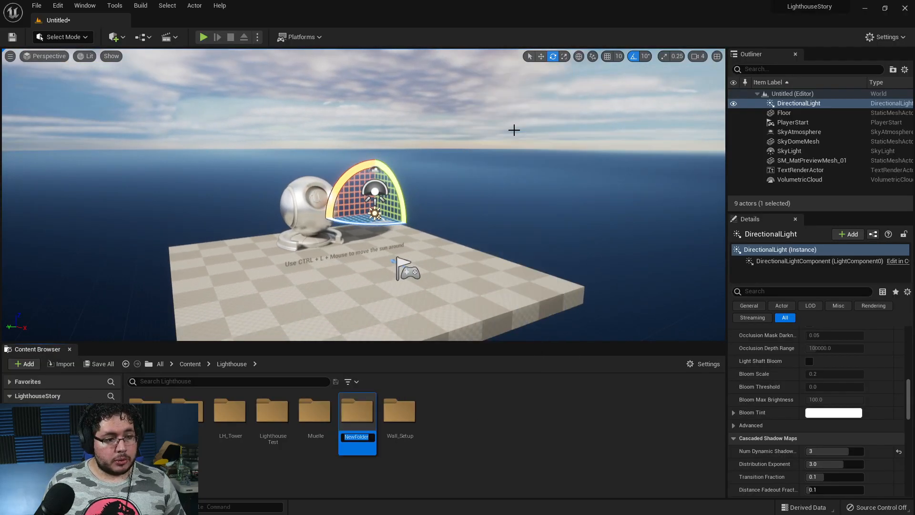
key(BackSpace)
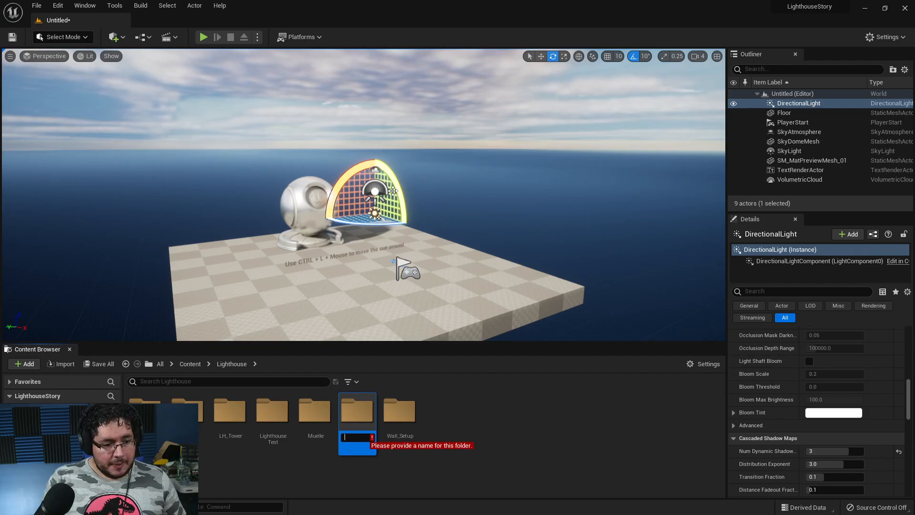
text(CliffTest)
key(Return)
Rotate the directional light by about 30 degrees to darken the sky.
key(w)
right_drag(397, 173, 397, 172)
key(a)
key(s)
right_drag(458, 220, 459, 220)
key(w)
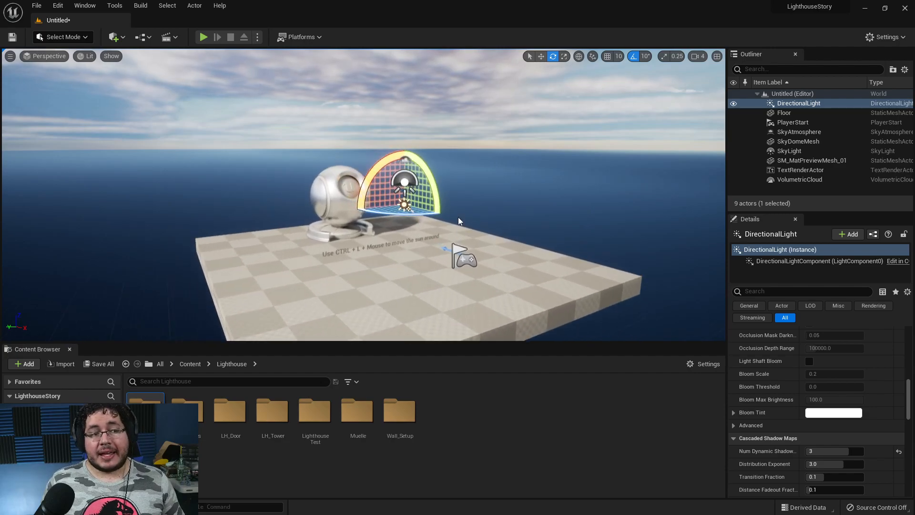
key(ctrl+l)
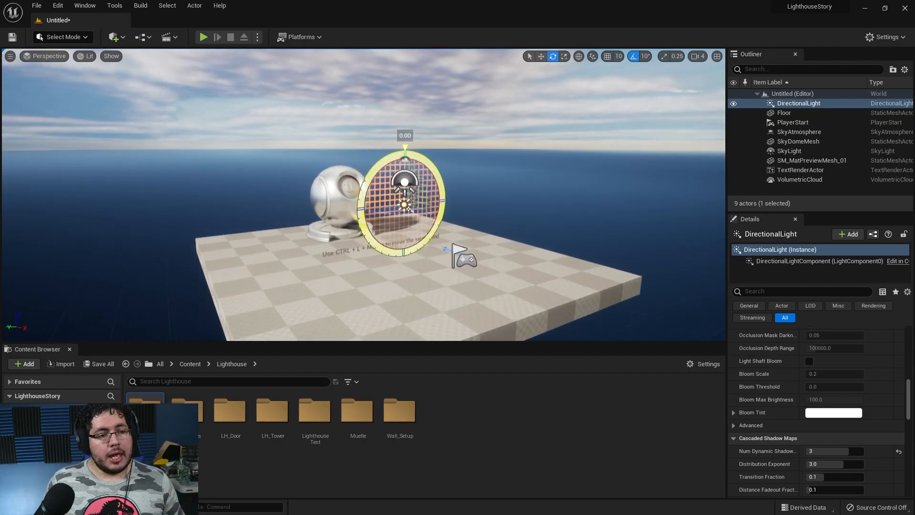
key(ctrl+l)
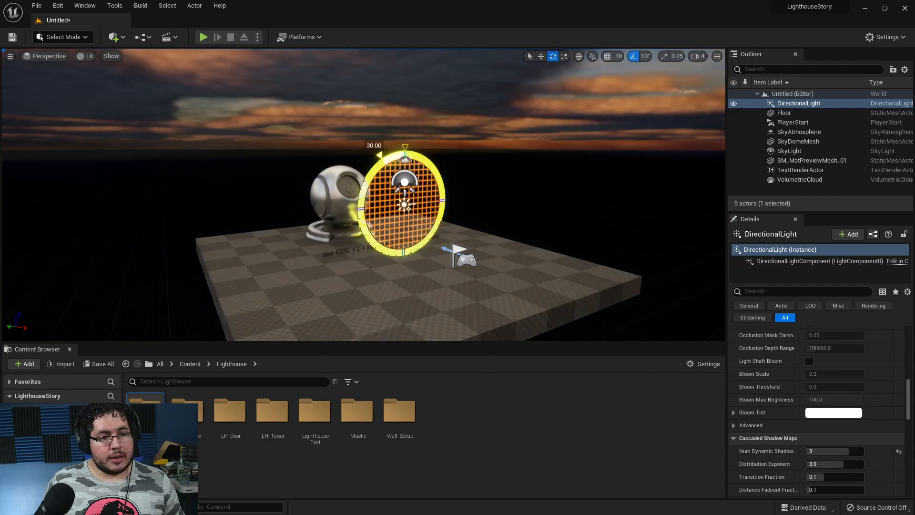
Turn off rotation snapping and adjust the sun's direction for a low, warm light over the platform.
key(w)
right_drag(404, 210, 345, 195)
key(s)
key(w)
right_drag(472, 216, 324, 238)
key(w)
key(s)
drag(402, 209, 424, 193)
click(633, 56)
mouse_move(424, 193)
right_down()
mouse_move(477, 166)
mouse_move(474, 147)
mouse_move(460, 181)
mouse_move(426, 192)
right_up()
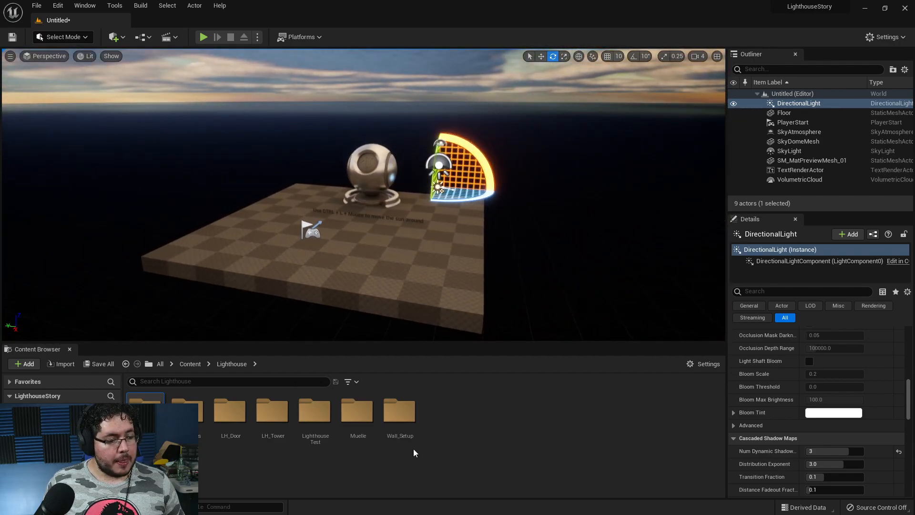
Import CliffTest.fbx from the Desktop into the CliffTest folder as a static mesh with the existing import options.
click(147, 419)
double_click(146, 412)
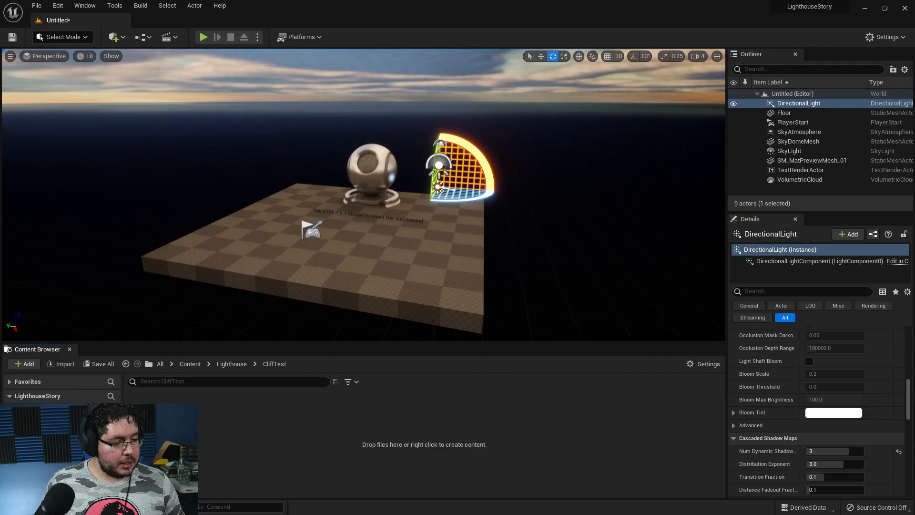
right_click(289, 417)
click(350, 90)
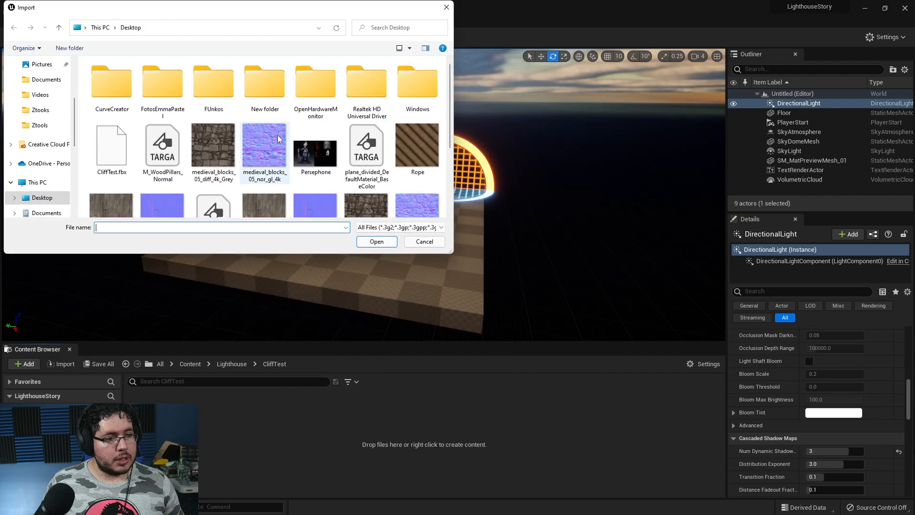
double_click(125, 144)
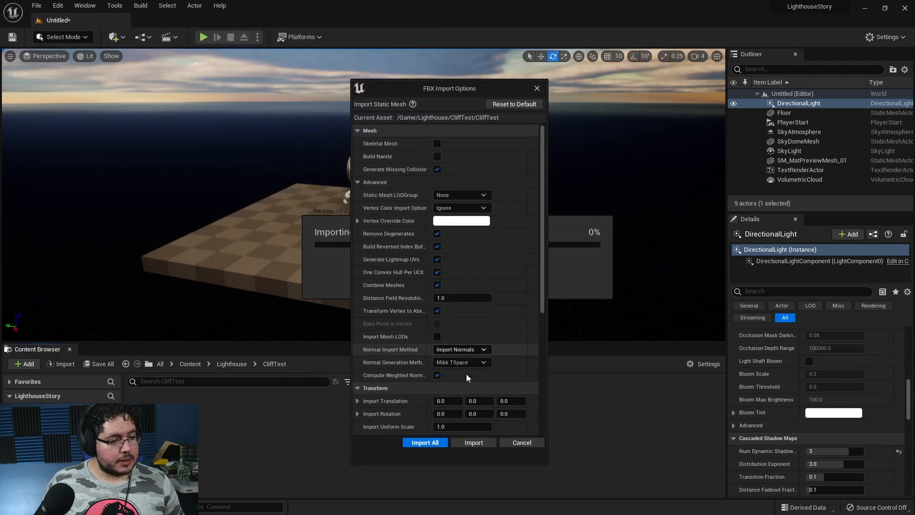
click(479, 444)
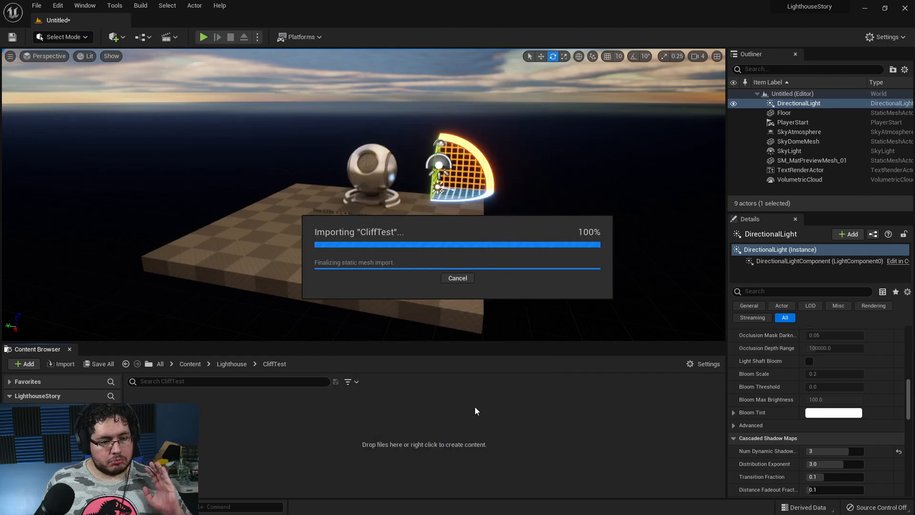
click(686, 123)
Place the CliffTest mesh in the level and set its location to 0, 0, 0.
drag(188, 419, 298, 284)
key(f)
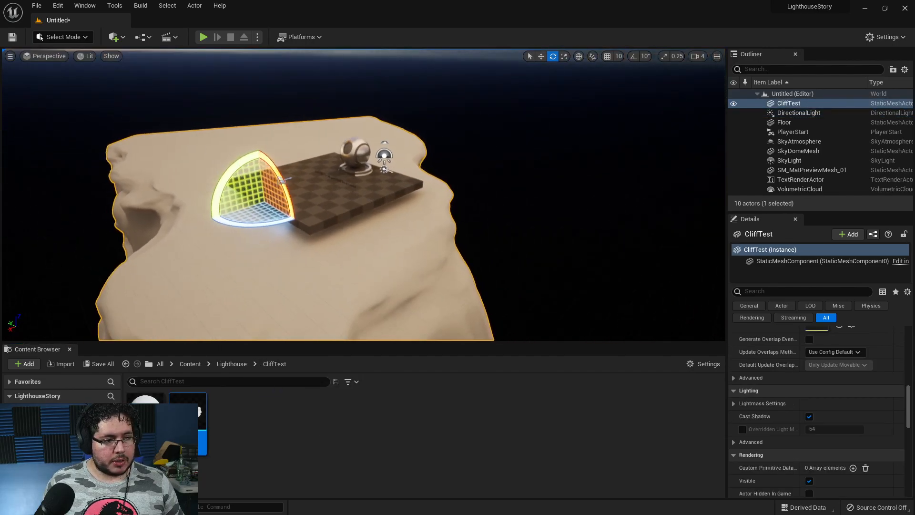
scroll(831, 348, up, 3)
scroll(831, 347, up, 10)
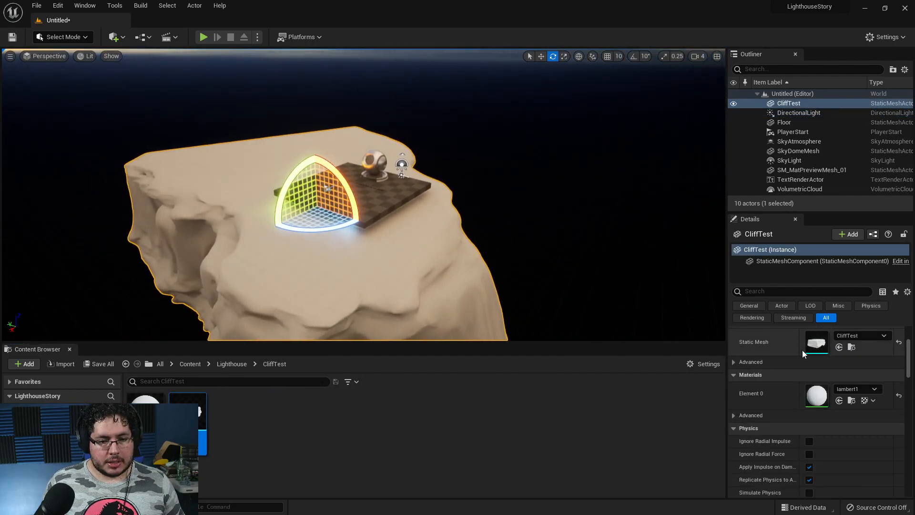
click(819, 344)
text(0)
key(Tab)
text(0)
key(Tab)
text(0)
key(Return)
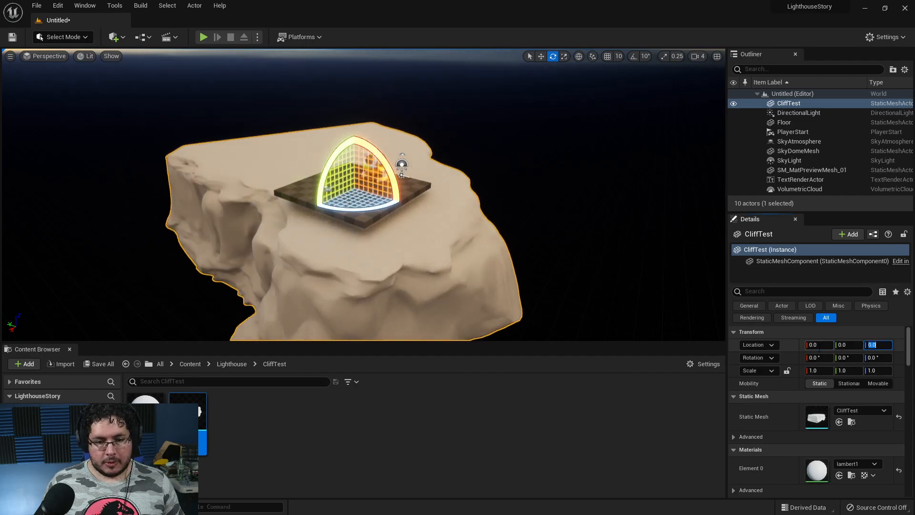
Delete the checkered Floor from the level.
click(590, 200)
alt+drag(591, 200, 608, 190)
right_drag(607, 190, 657, 200)
click(341, 272)
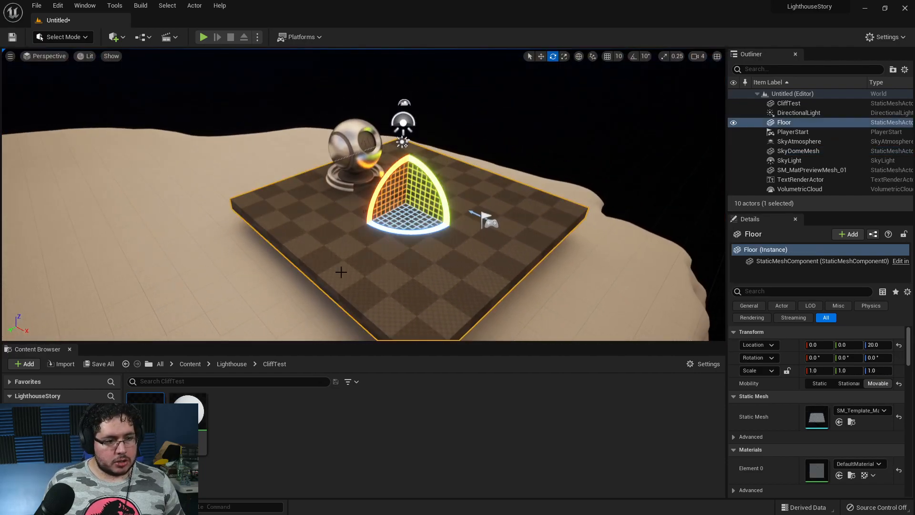
key(Delete)
Move the material preview ball near the cliff's front edge and snap it down onto the cliff surface.
click(355, 147)
key(w)
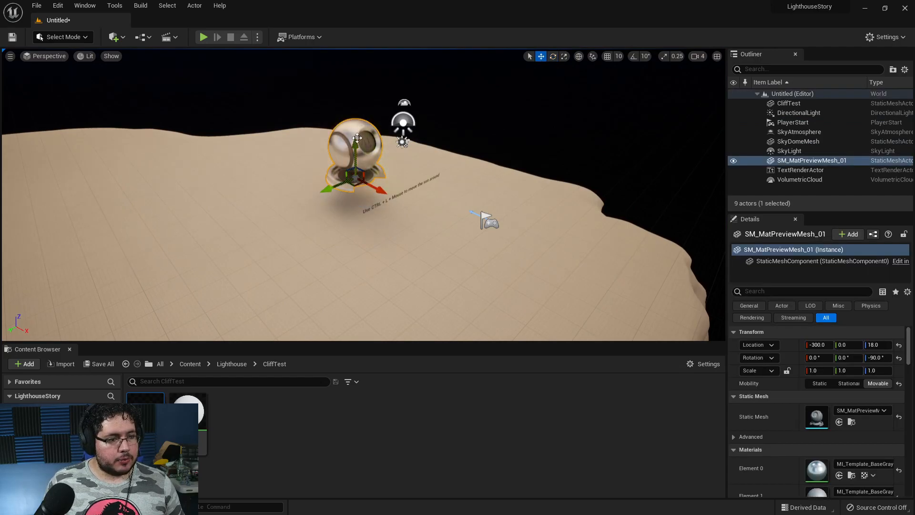
drag(352, 143, 350, 162)
click(457, 114)
right_drag(457, 115, 477, 143)
click(422, 142)
drag(462, 175, 577, 227)
key(End)
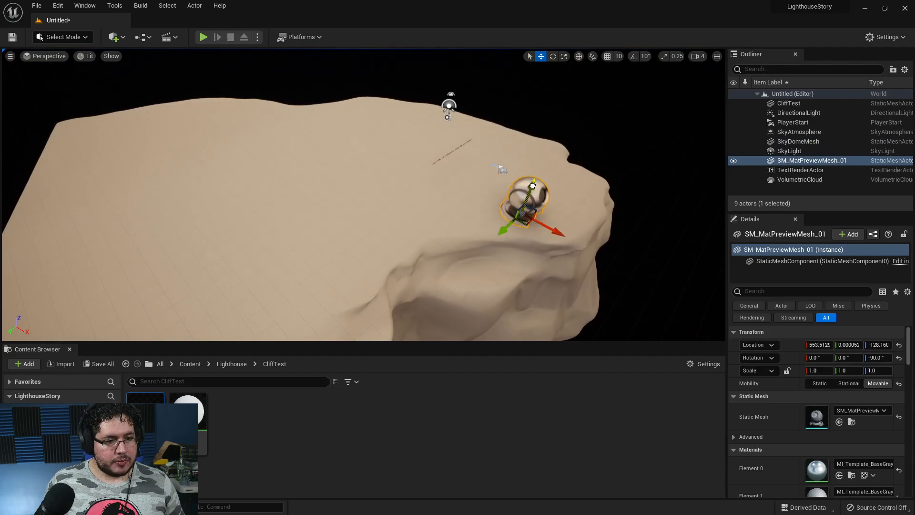
Frame the preview ball, select the CliffTest mesh, and view the cliff from the side.
key(f)
right_drag(574, 223, 545, 223)
click(444, 229)
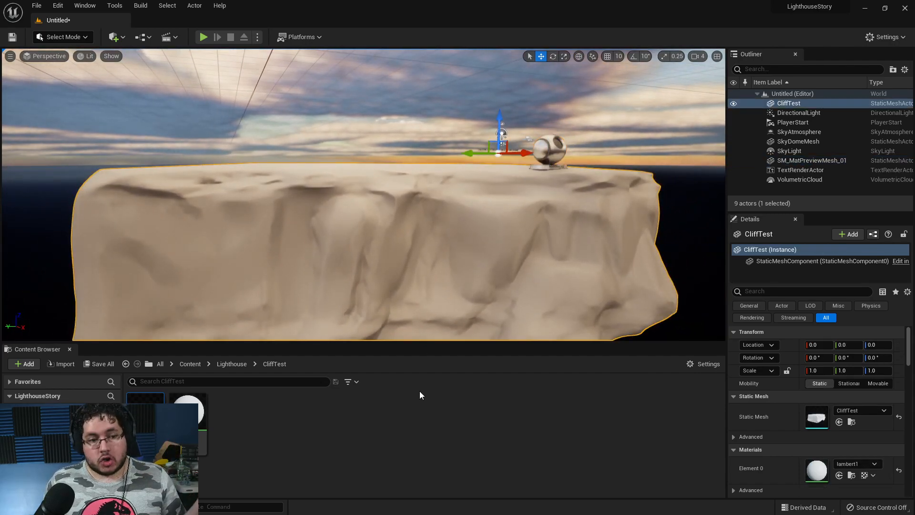
Switch to Substance 3D Sampler with the downloaded Blocky Desert Rock material loaded and inspect its surface up close.
key(alt+Tab)
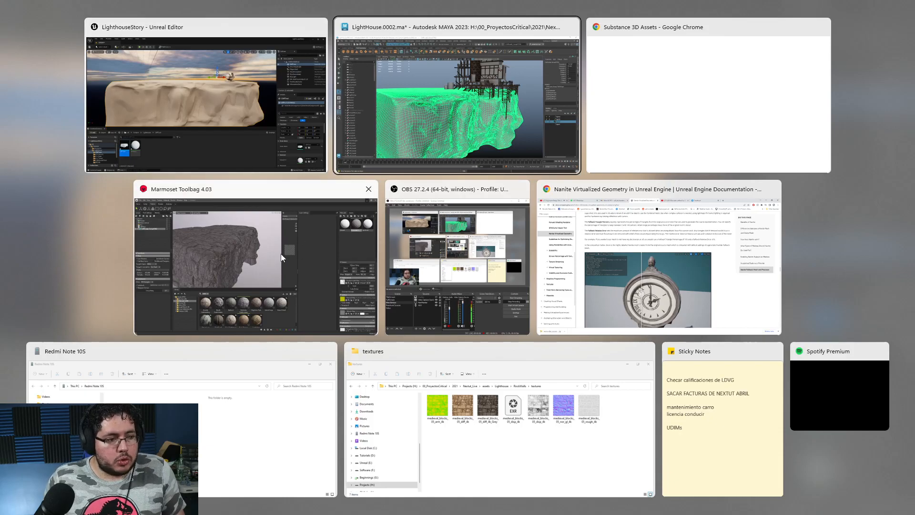
click(676, 76)
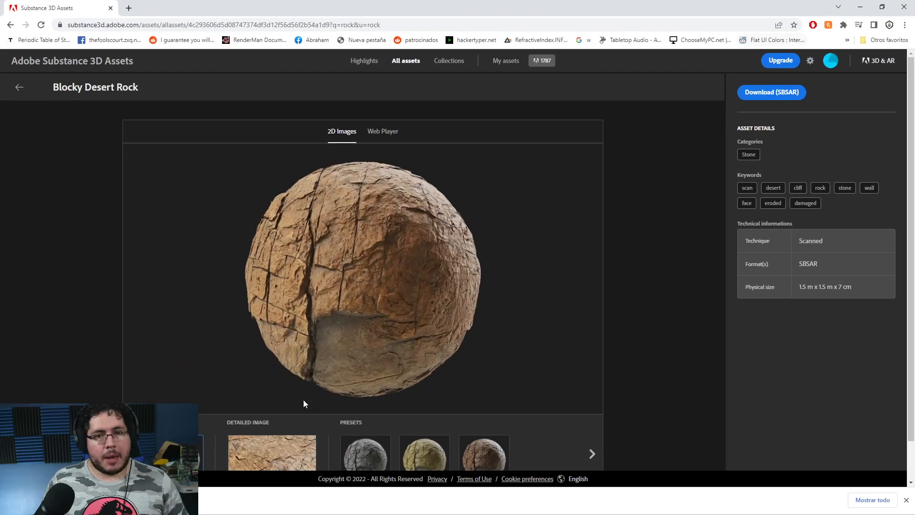
key(super)
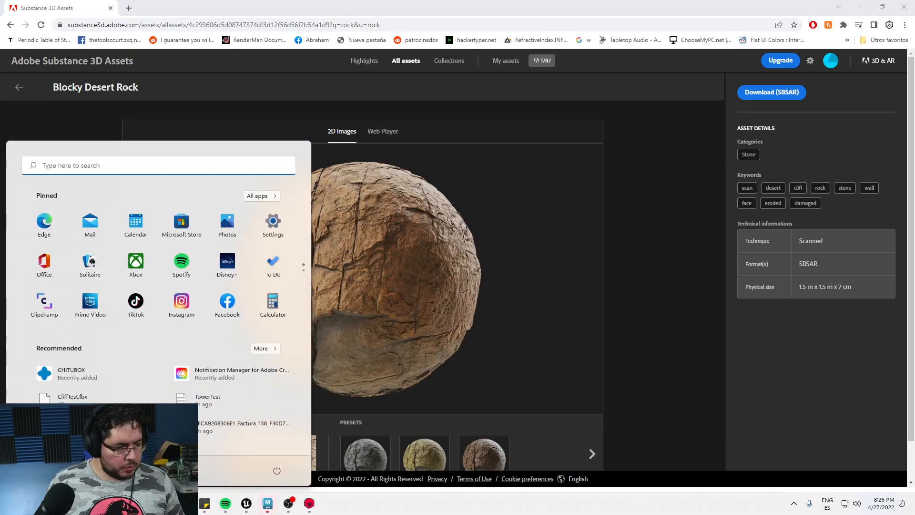
click(770, 438)
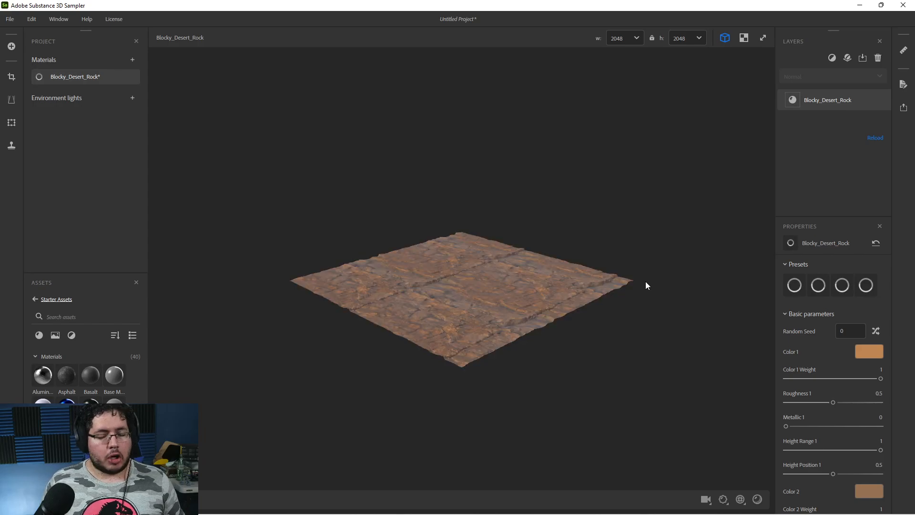
scroll(628, 302, up, 8)
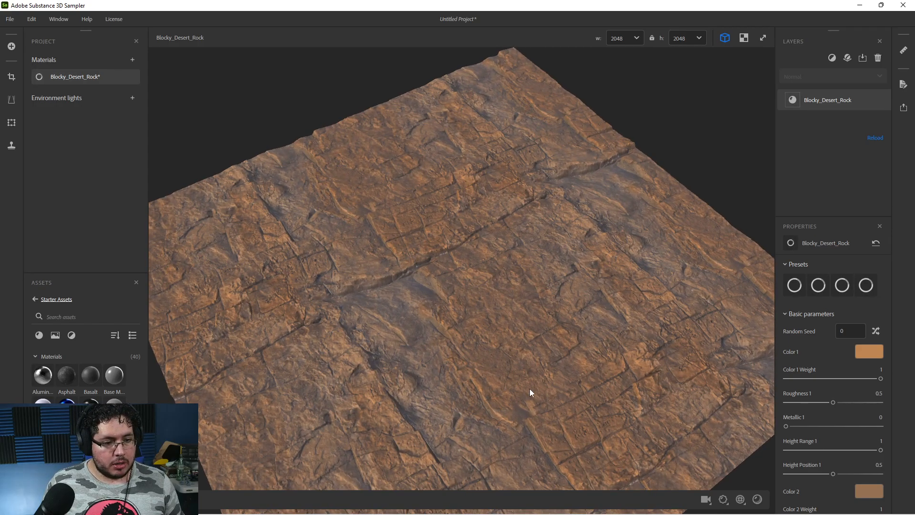
drag(575, 390, 449, 187)
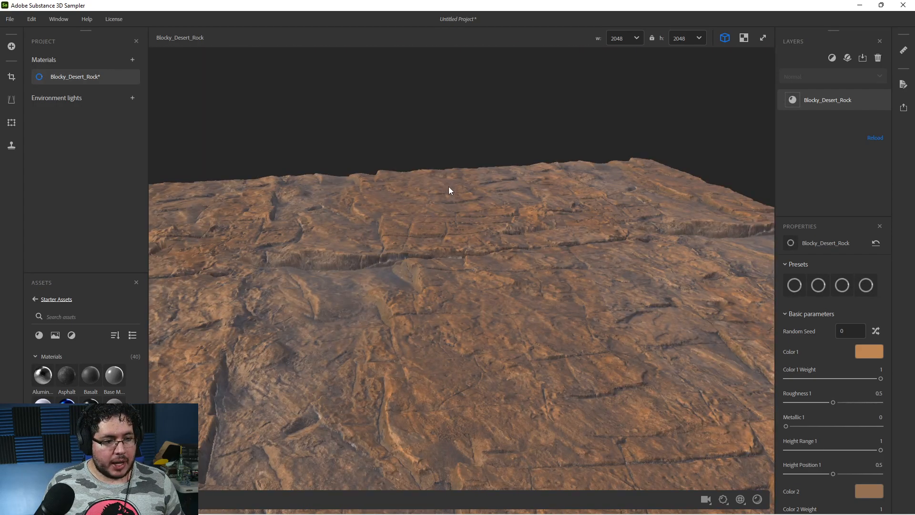
drag(465, 296, 290, 219)
Start exporting the Blocky_Desert_Rock material and choose the Unreal Engine 4 export preset.
click(903, 108)
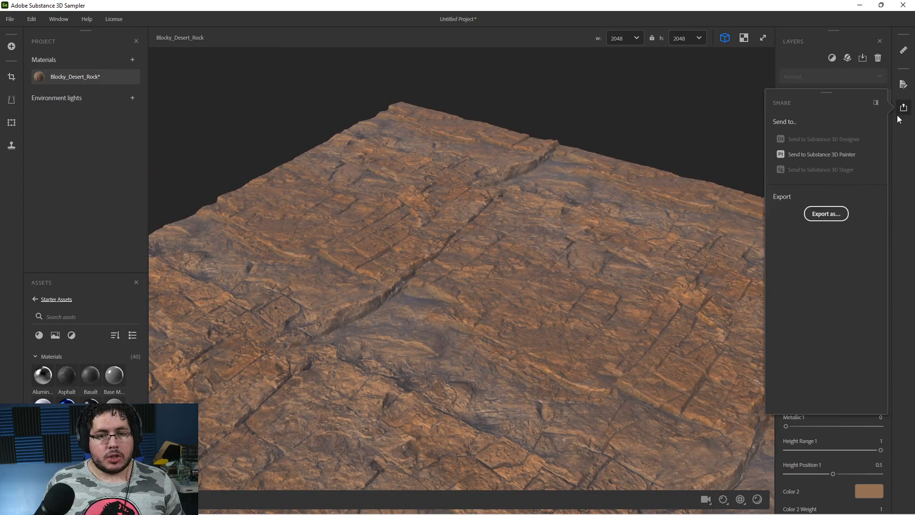
click(823, 214)
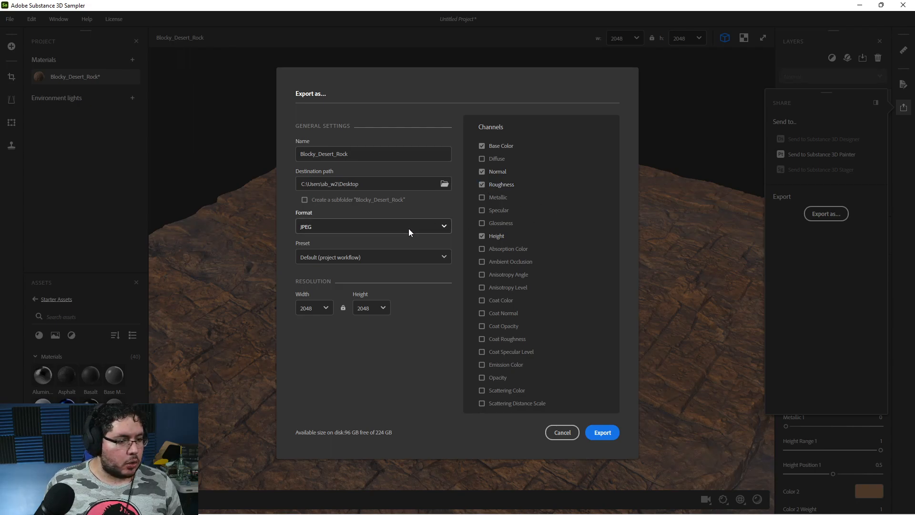
click(419, 257)
scroll(324, 321, down, 5)
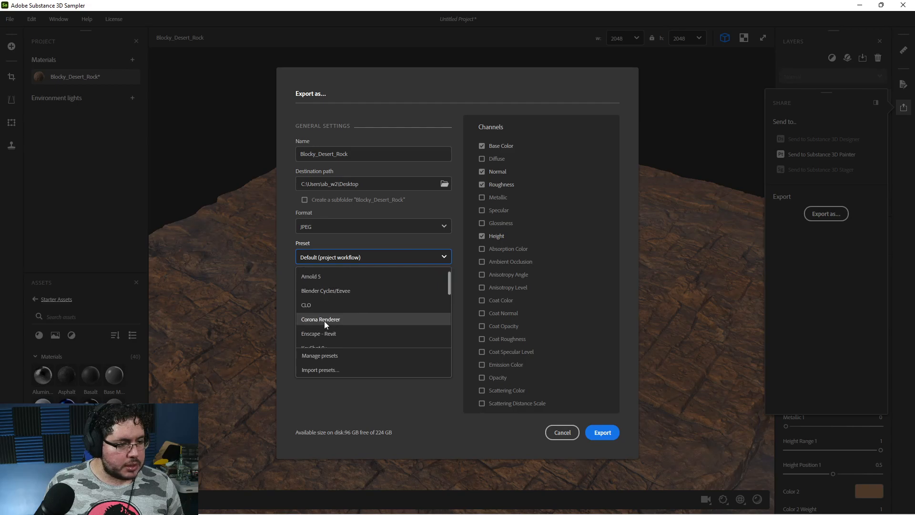
scroll(345, 313, down, 3)
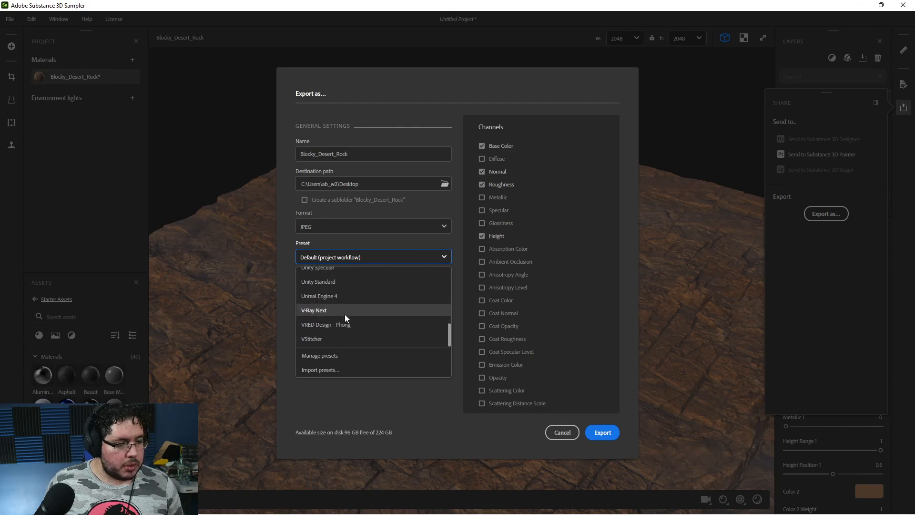
click(340, 293)
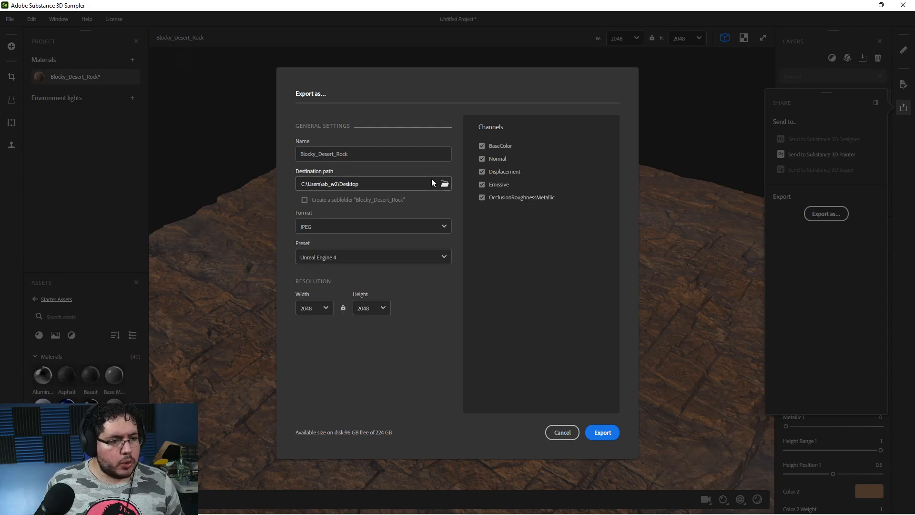
Create a CliffTest folder on the Desktop as the export destination and export the rock textures into it.
click(444, 183)
right_click(293, 197)
mouse_move(349, 292)
click(410, 288)
text(CliffTest)
key(Return)
key(Return)
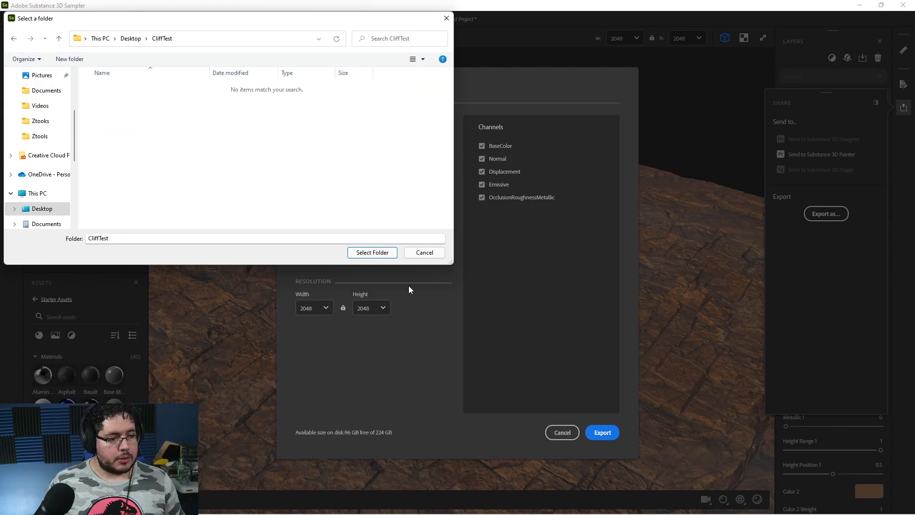
click(382, 255)
click(597, 432)
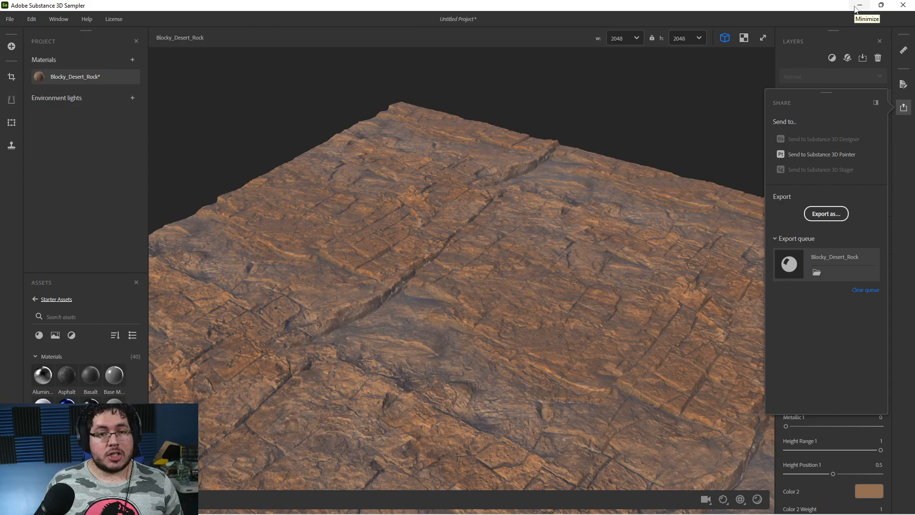
Minimize the open windows, open the CliffTest folder on the desktop, and look through the exported texture maps.
click(859, 5)
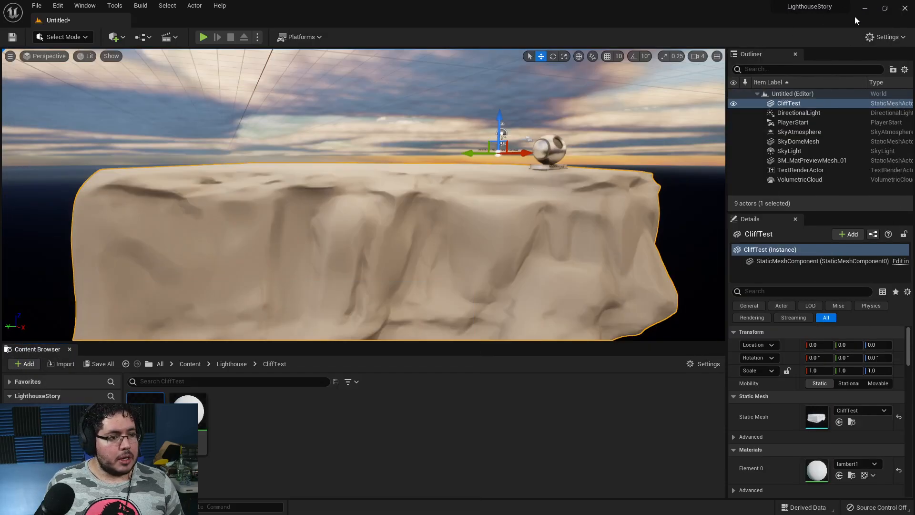
click(864, 7)
click(867, 6)
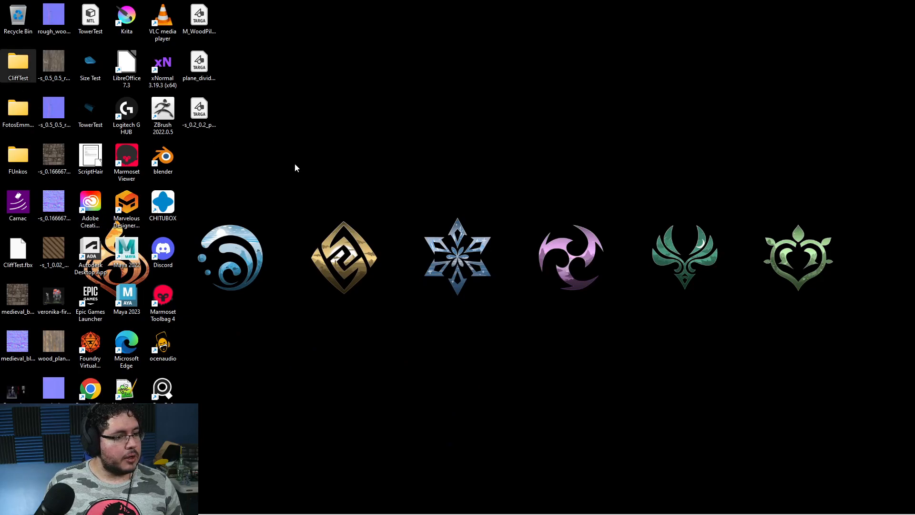
double_click(18, 64)
click(392, 210)
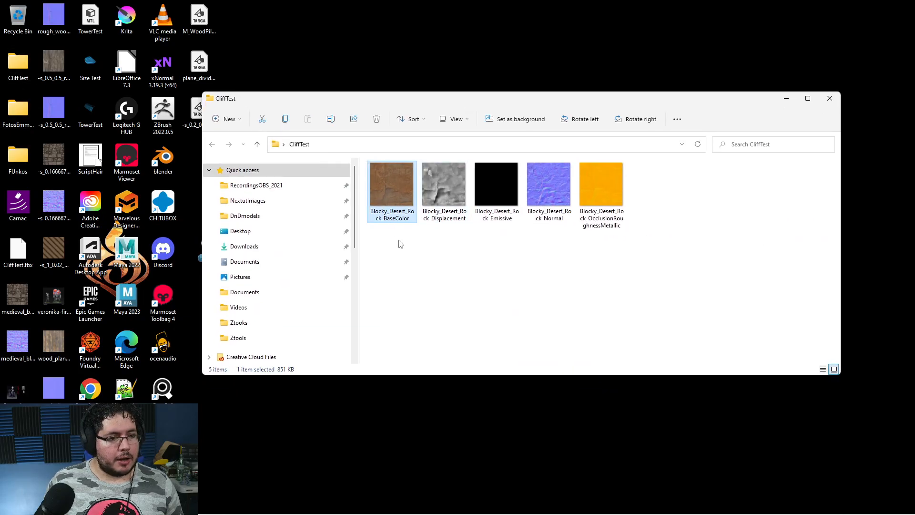
key(Right)
key(Right)
key(Right)
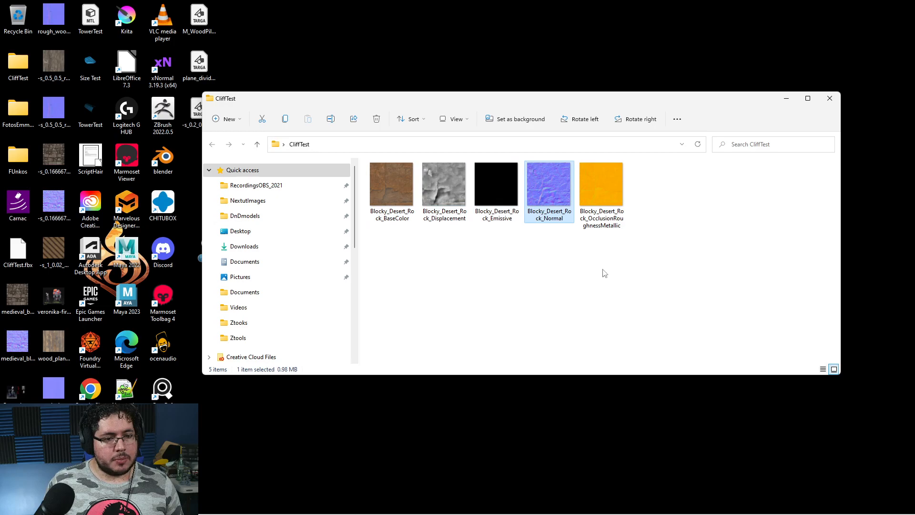
Import the BaseColor, Displacement, Normal and OcclusionRoughnessMetallic textures, without Emissive, into Unreal's CliffTest content folder.
click(619, 210)
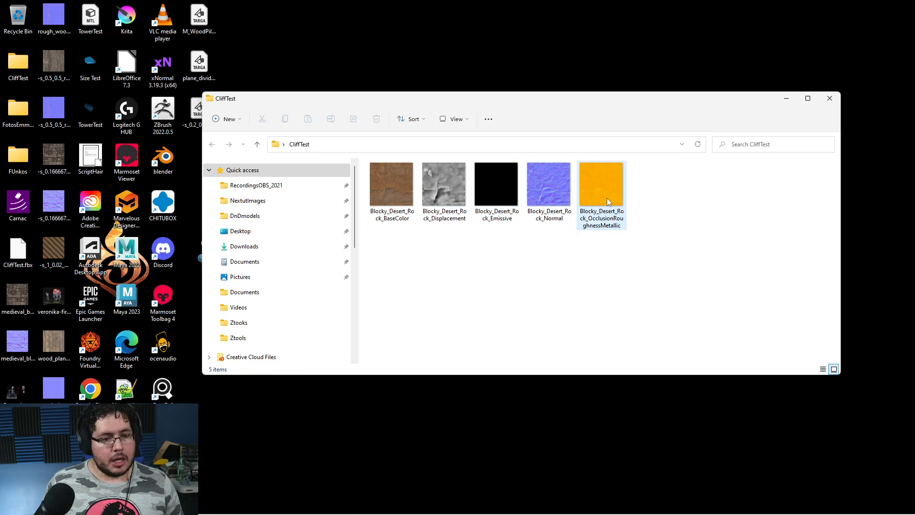
ctrl+click(551, 195)
ctrl+click(407, 190)
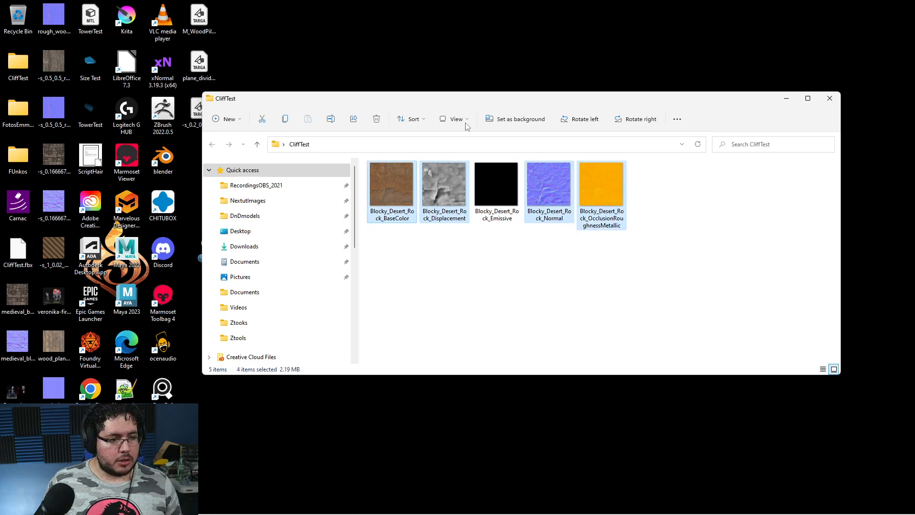
key(super+Tab)
click(813, 173)
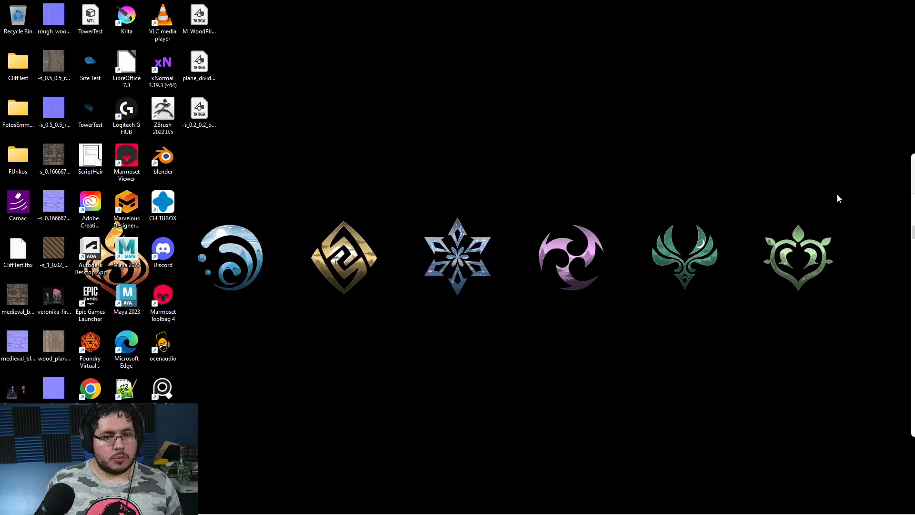
drag(429, 428, 445, 453)
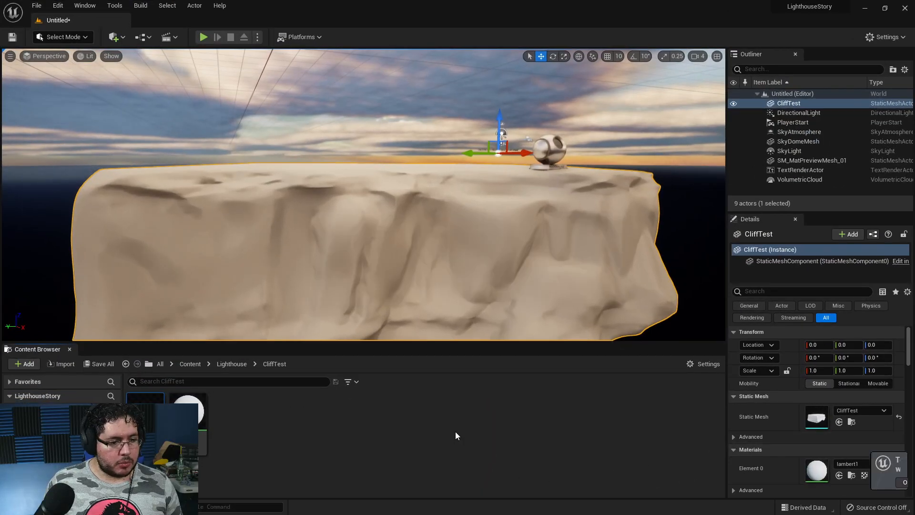
Open the cliff's lambert1 material for editing and rename it M_Cliff.
double_click(146, 409)
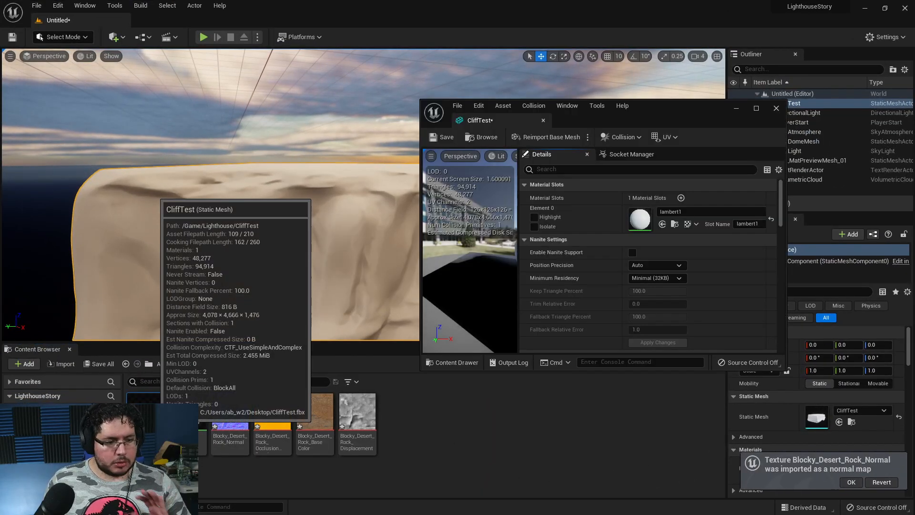
click(775, 108)
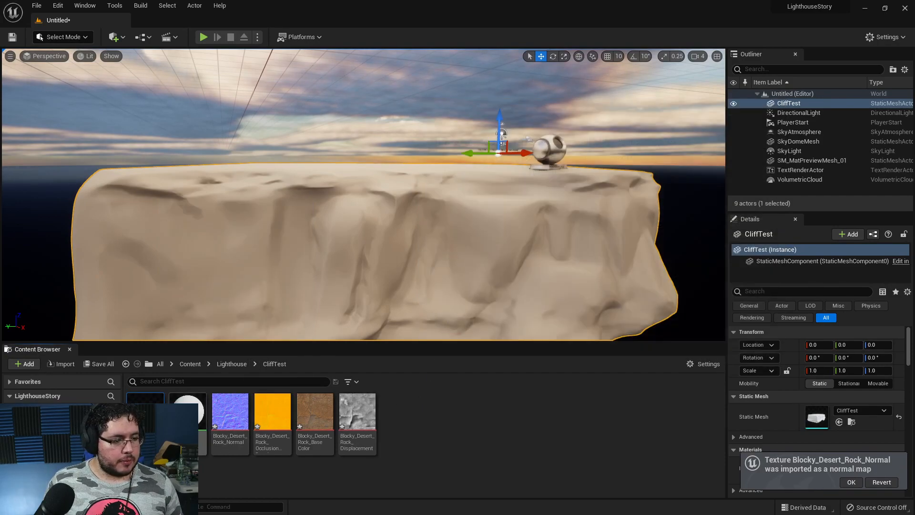
double_click(187, 410)
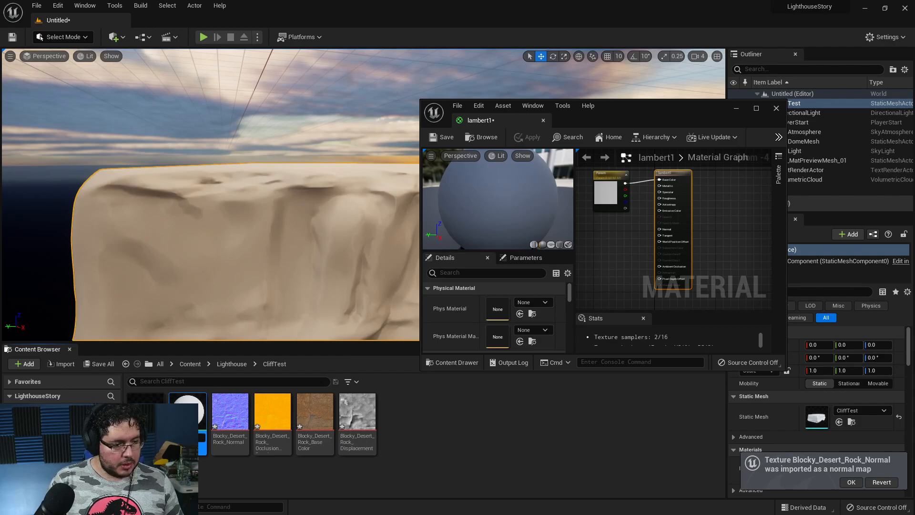
key(Return)
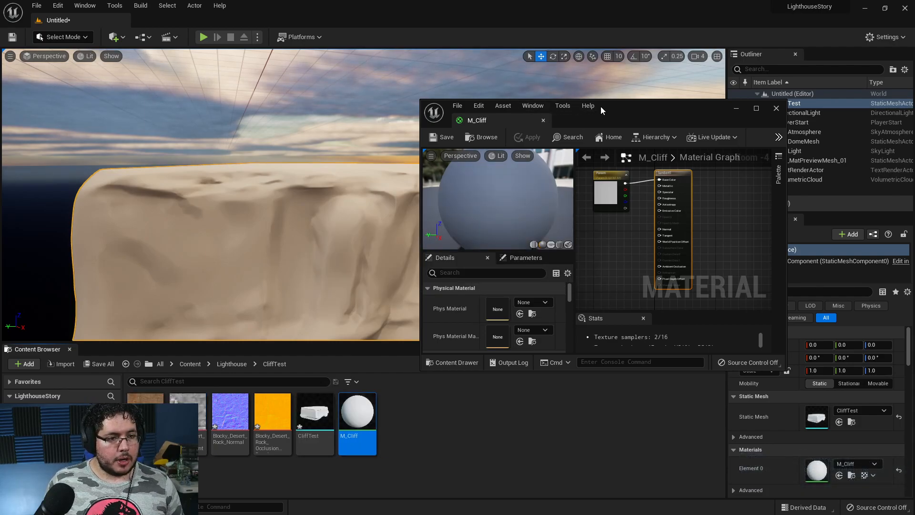
Enlarge the material editor window and delete the existing color parameter node from the M_Cliff graph.
drag(600, 107, 503, 78)
drag(688, 342, 833, 406)
click(671, 187)
key(Delete)
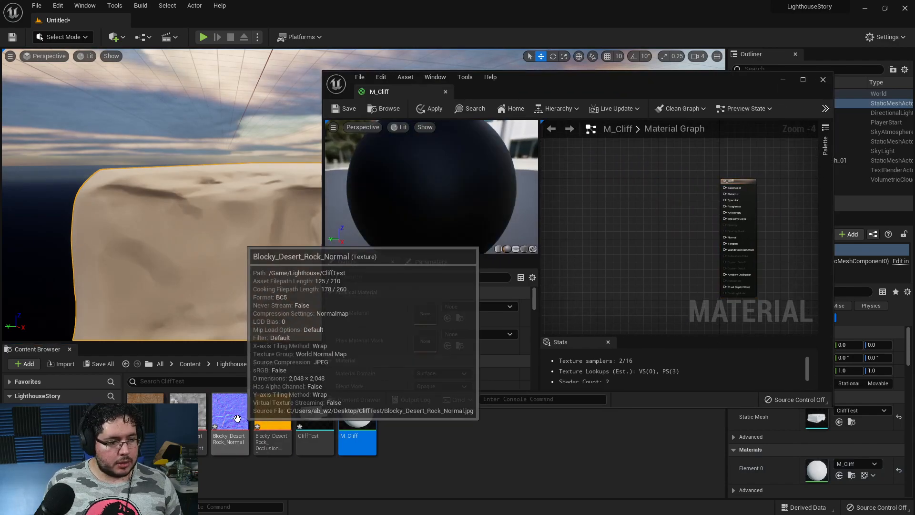
Add the rock's base color and normal textures to the M_Cliff graph and connect them to Base Color and Normal.
drag(148, 415, 724, 187)
right_drag(663, 257, 657, 232)
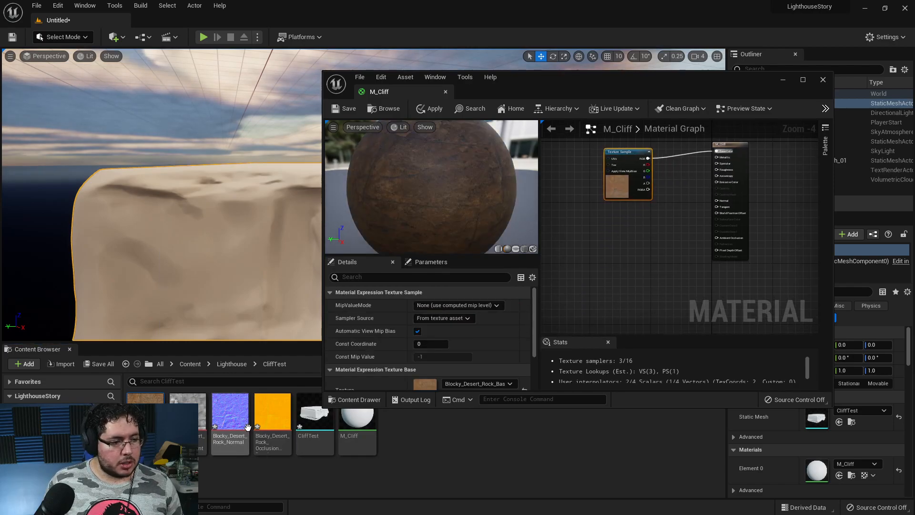
drag(230, 415, 717, 201)
right_drag(602, 237, 606, 220)
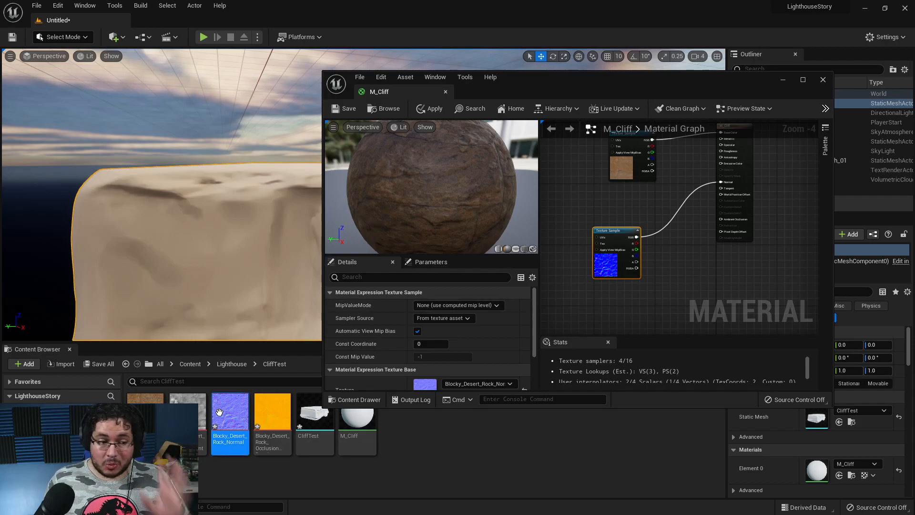
Add the OcclusionRoughnessMetallic texture, connect its red channel to Ambient Occlusion and green channel to Roughness, and save M_Cliff.
double_click(272, 410)
scroll(728, 293, down, 5)
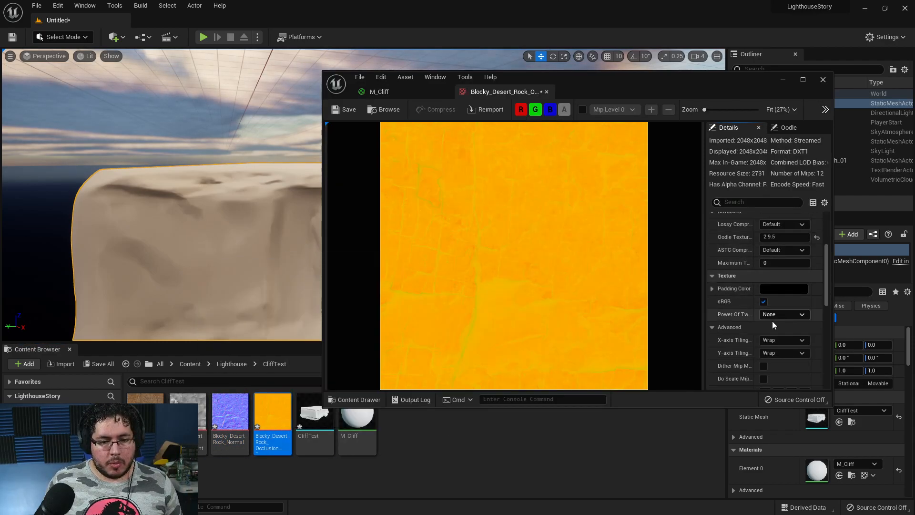
click(381, 93)
drag(282, 419, 685, 262)
scroll(685, 262, down, 1)
drag(636, 305, 688, 246)
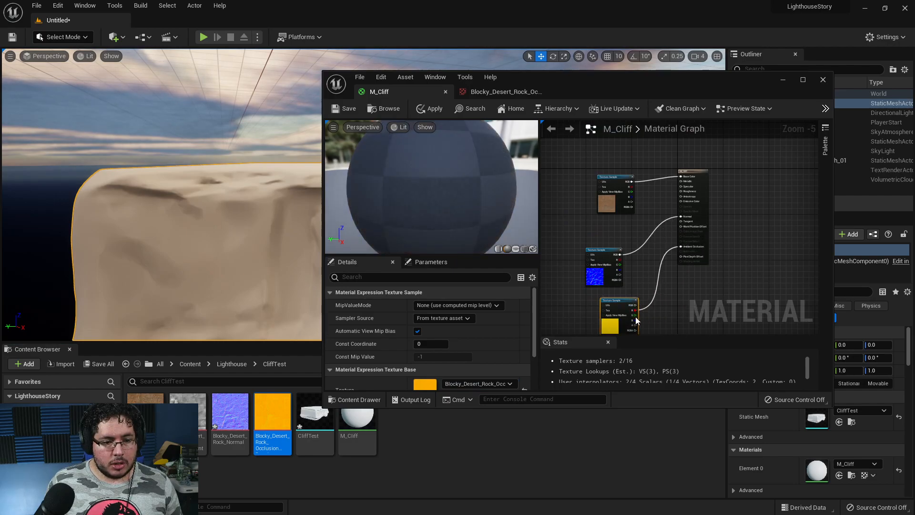
drag(635, 315, 680, 191)
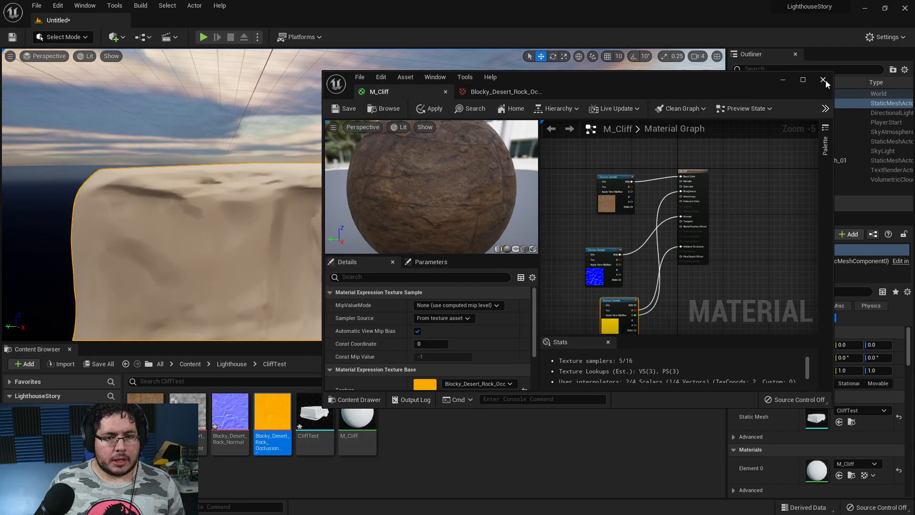
click(344, 108)
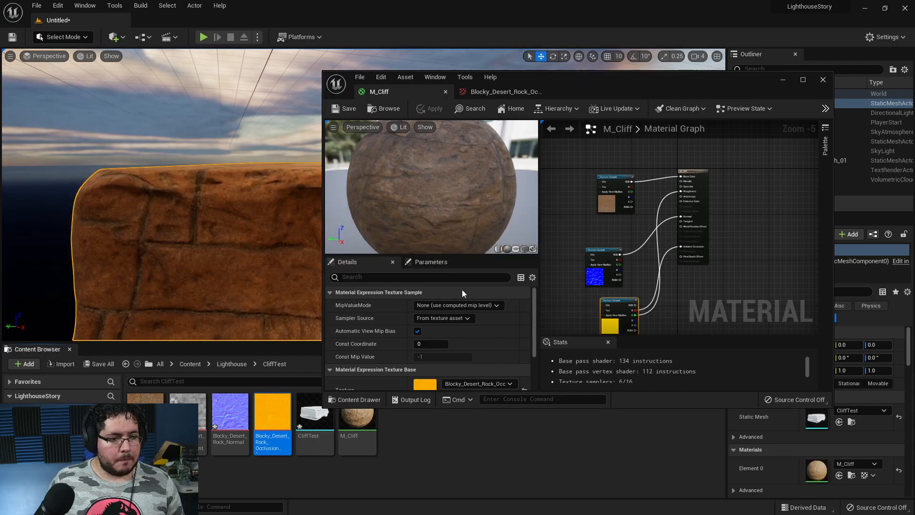
Move the material editor aside and fly around the cliff to examine the rock texture's scale next to the preview ball.
drag(703, 86, 914, 129)
right_drag(529, 200, 536, 219)
key(s)
key(w)
key(s)
key(w)
key(s)
key(w)
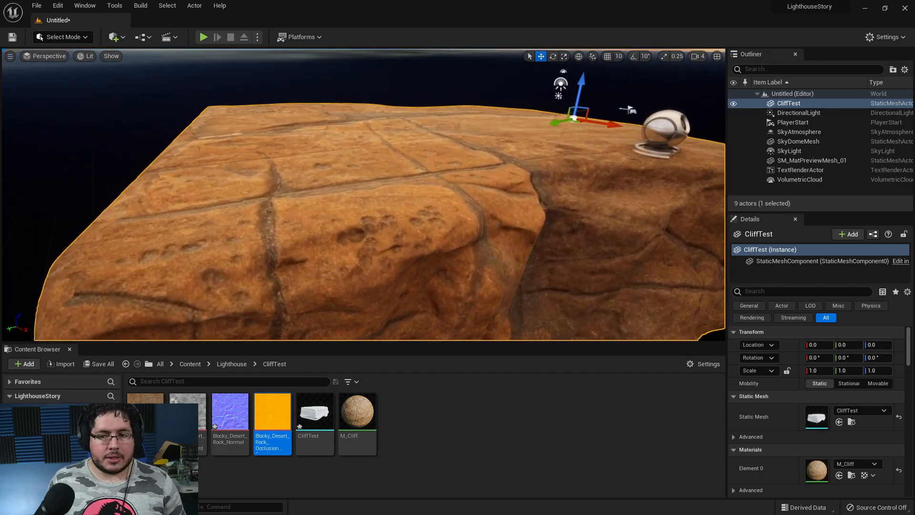
Bring back the M_Cliff material editor and add a TextureCoordinate node beside the texture samples.
drag(914, 179, 485, 120)
right_drag(490, 256, 536, 252)
right_click(537, 252)
text(texc)
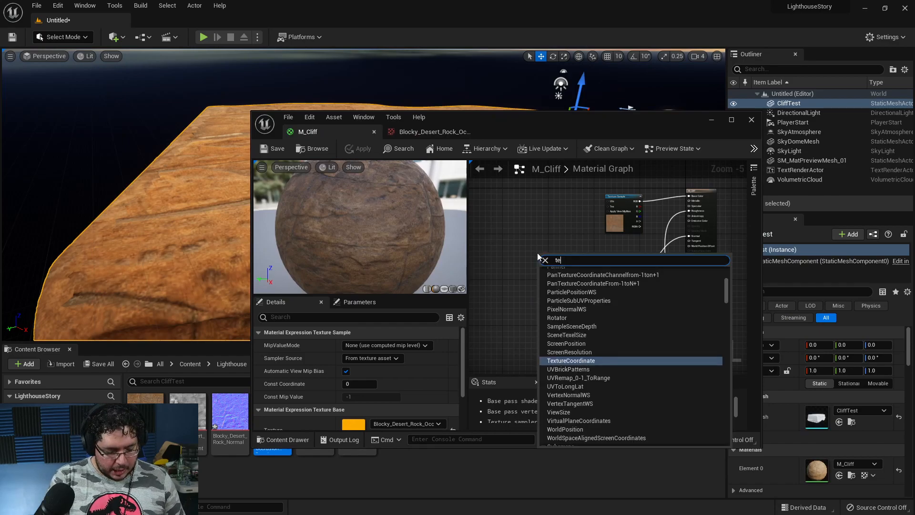
key(Return)
scroll(536, 253, up, 3)
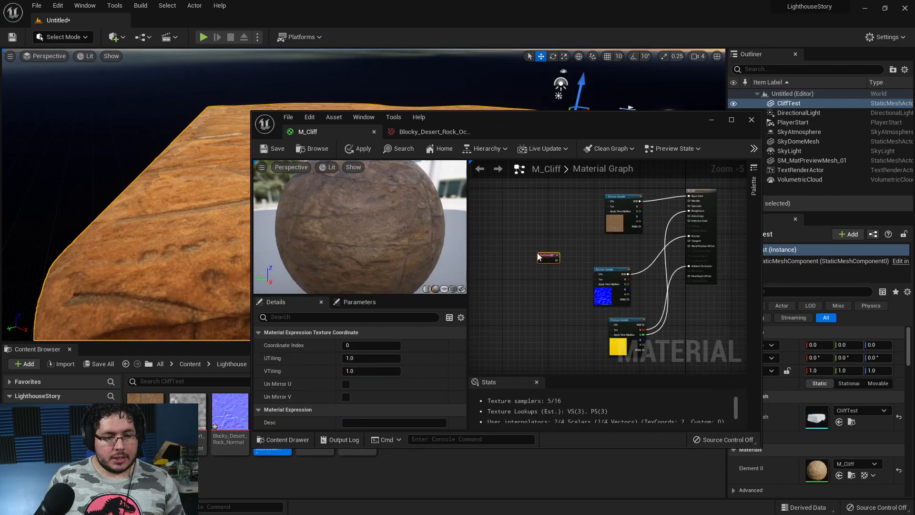
Connect the TextureCoordinate node to the UVs inputs of the base color, normal and OcclusionRoughnessMetallic texture samples.
scroll(552, 372, down, 2)
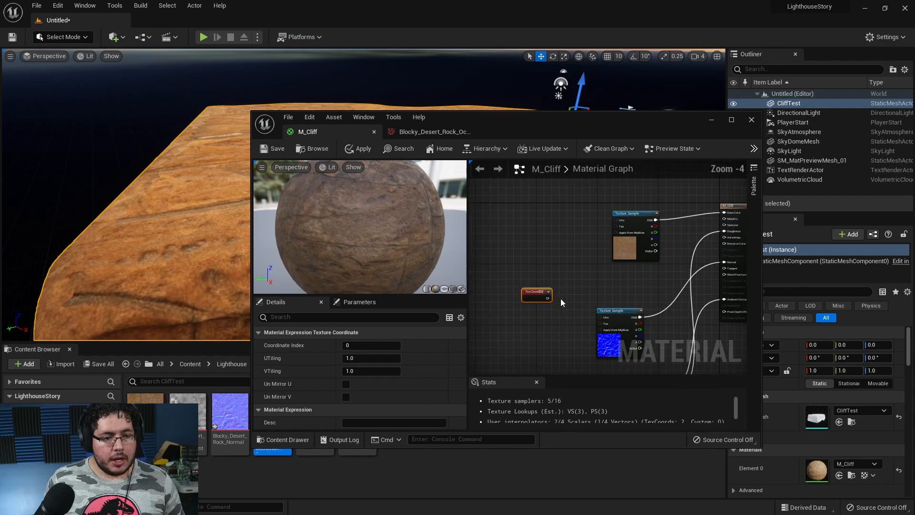
drag(548, 298, 617, 220)
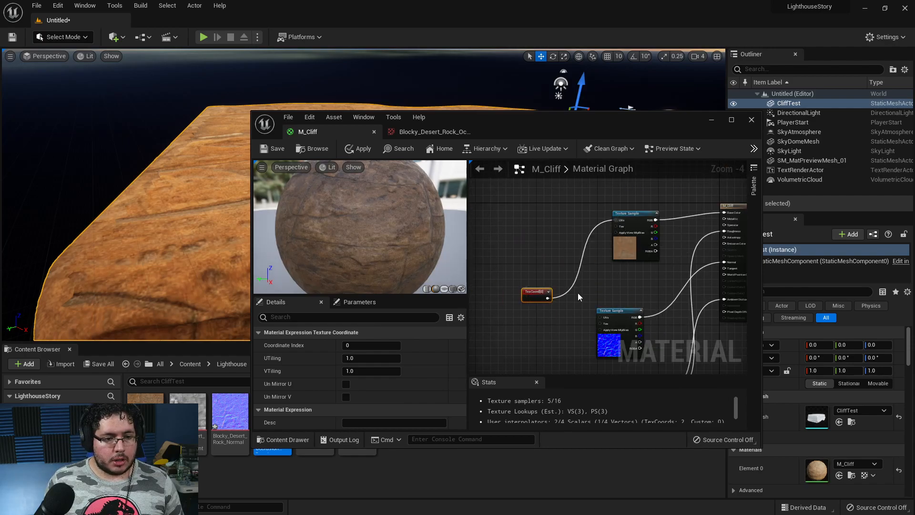
right_drag(547, 294, 545, 233)
drag(544, 233, 618, 320)
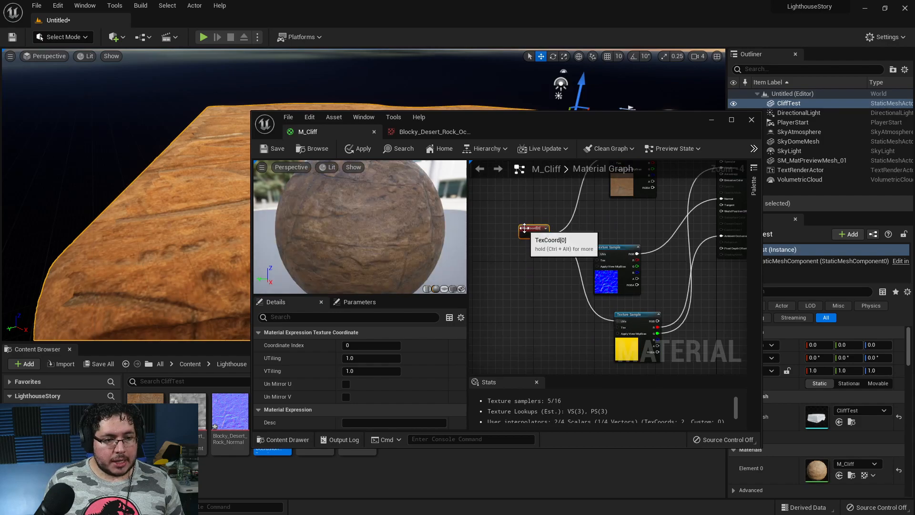
Set the TextureCoordinate node's UTiling and VTiling to 10 and save M_Cliff.
click(369, 358)
text(10)
key(Return)
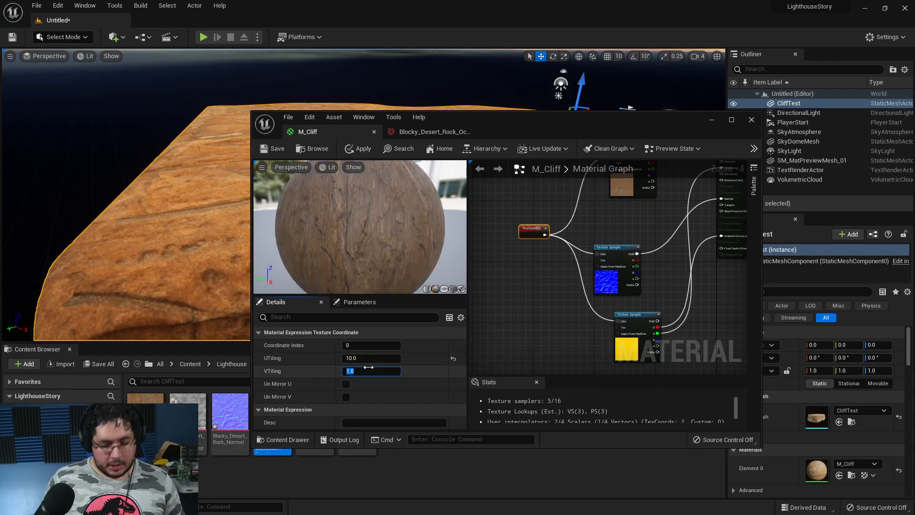
text(10)
key(Return)
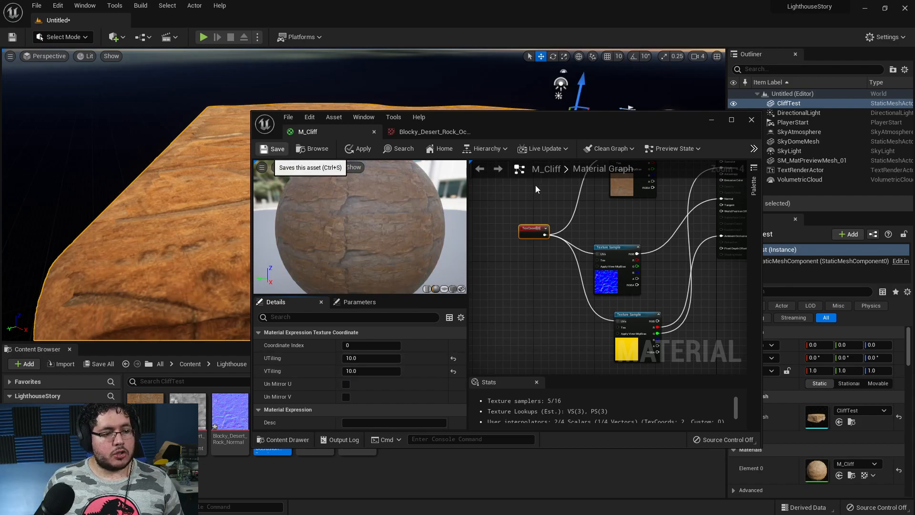
key(ctrl+s)
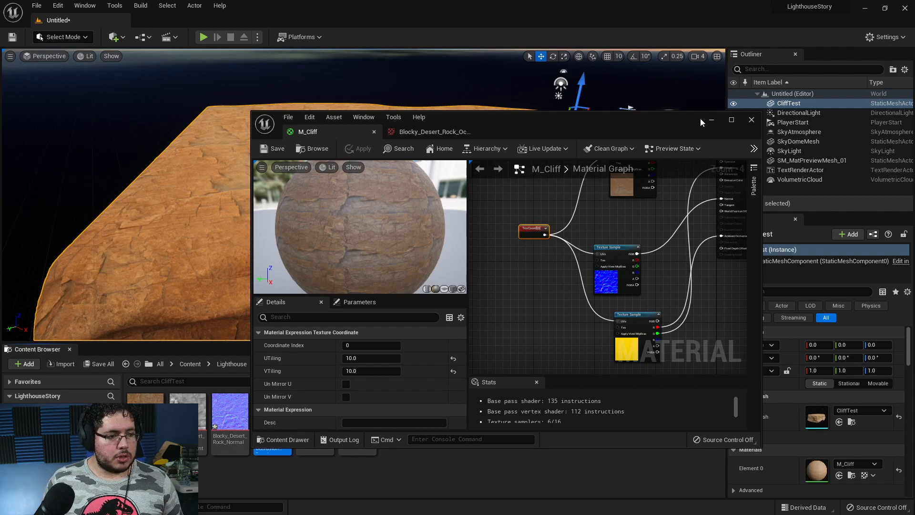
Put the M_Cliff material editor away and examine the rock tiling across the cliff next to the preview ball.
click(751, 120)
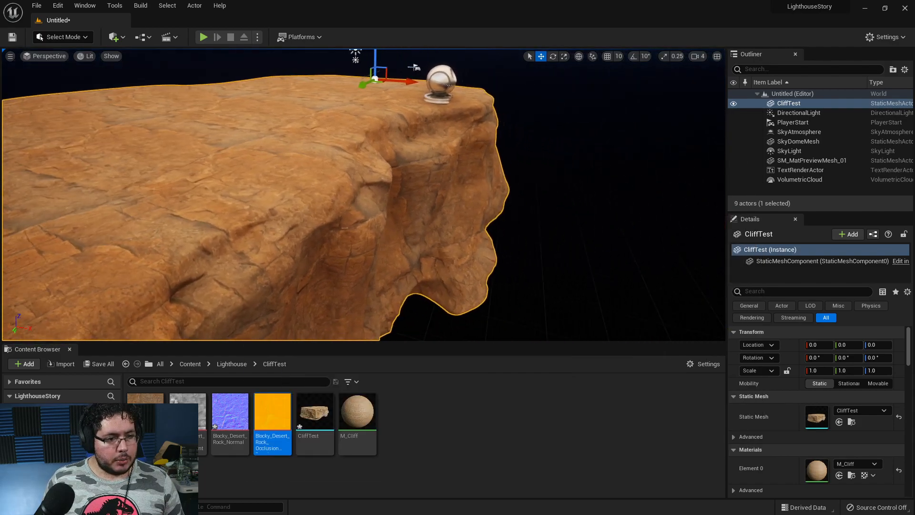
right_drag(363, 194, 259, 186)
key(f)
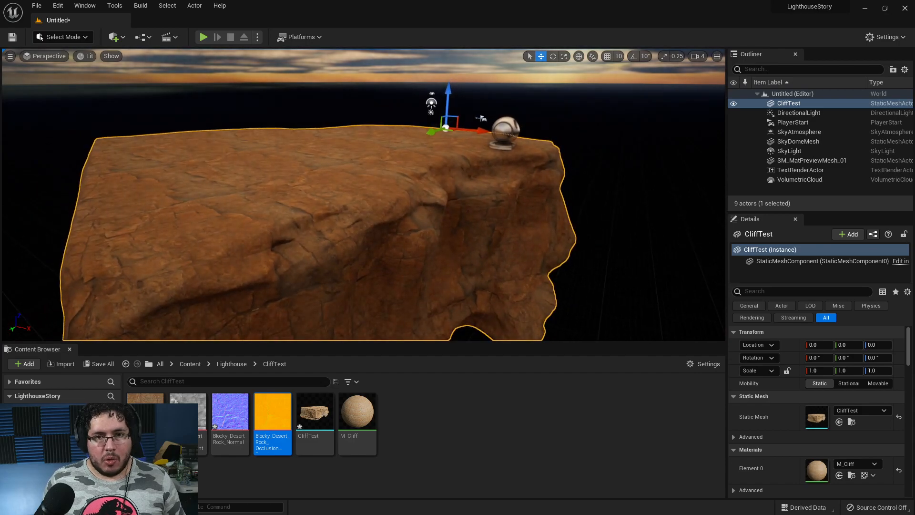
right_drag(362, 191, 336, 178)
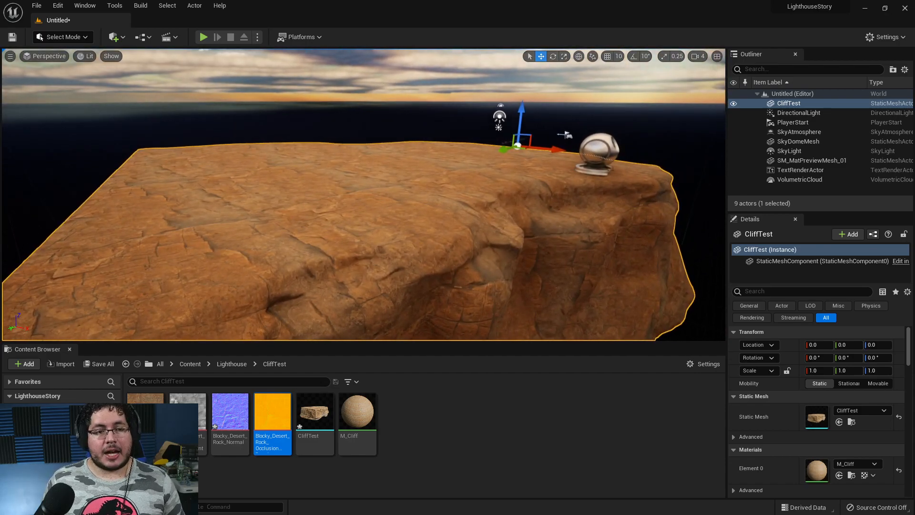
click(620, 210)
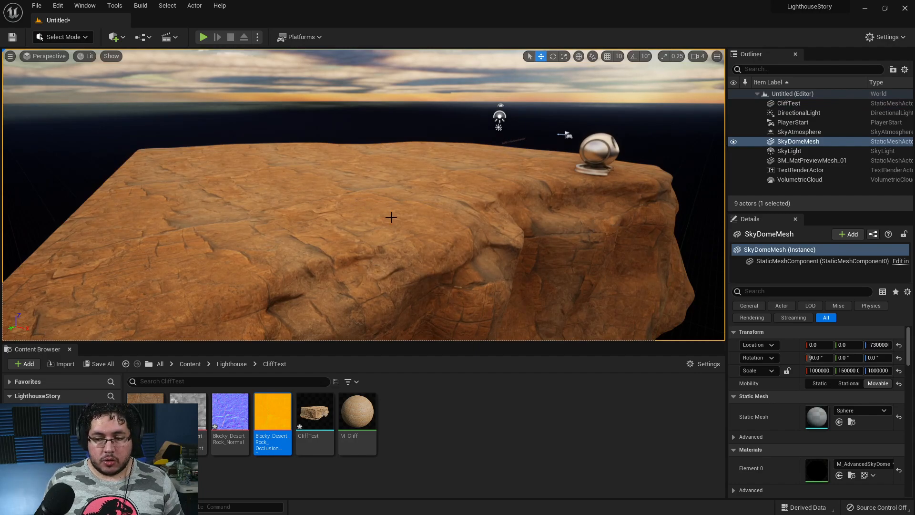
Search the plugins for "model" to check whether Modeling Tools Editor Mode is enabled, and close the plugin list.
click(58, 5)
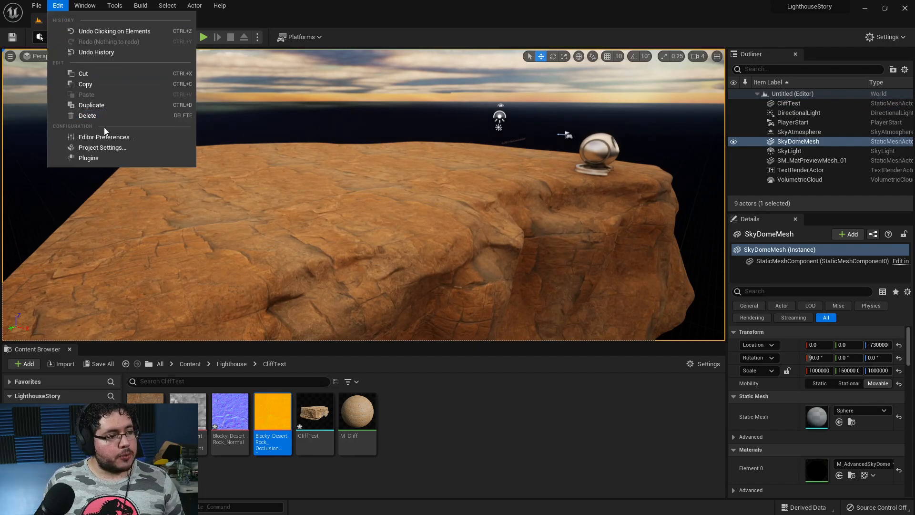
click(105, 159)
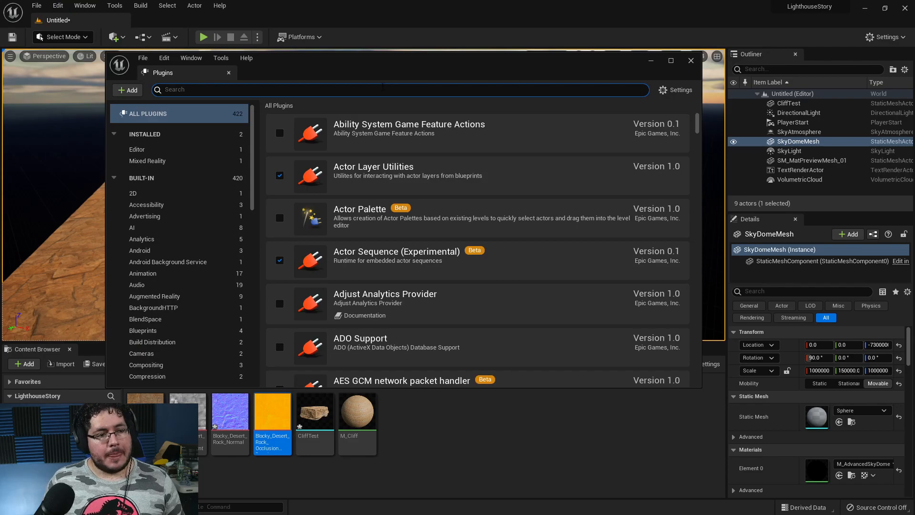
text(model)
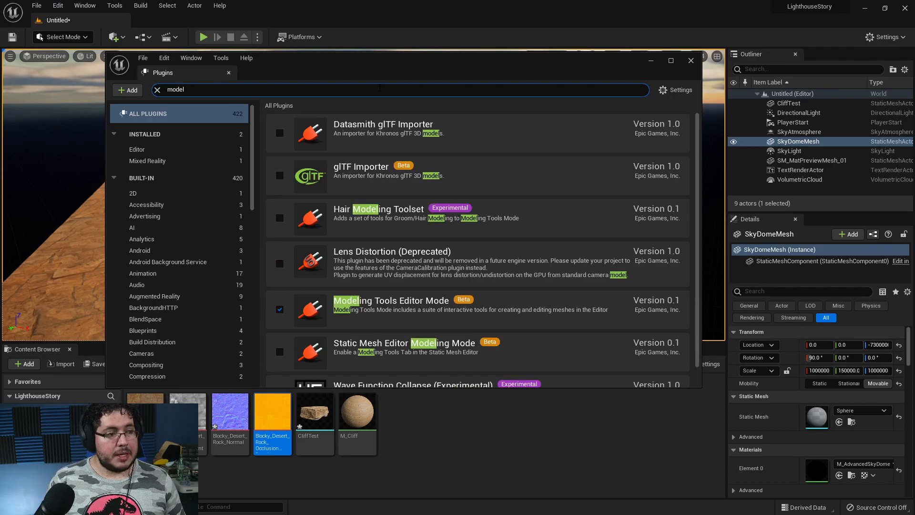
scroll(470, 274, down, 1)
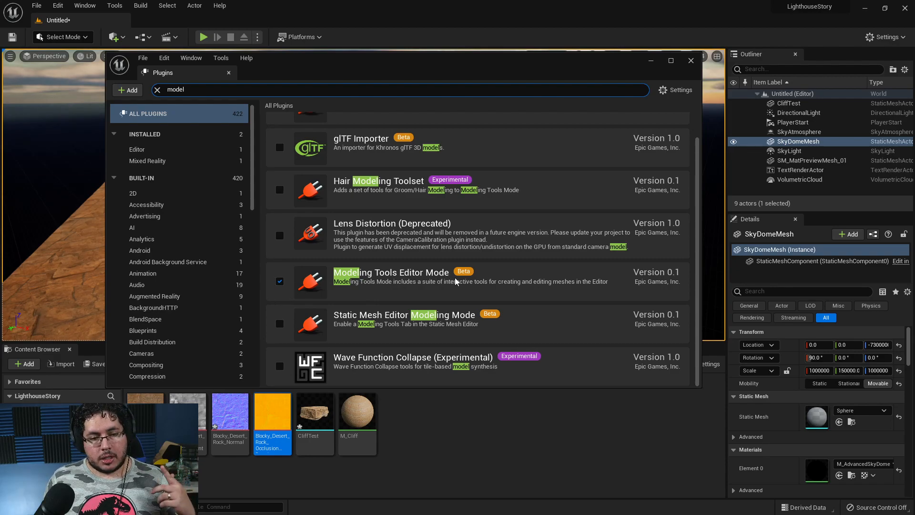
click(691, 61)
Switch the editor to Modeling mode and select the CliffTest mesh in the viewport.
click(81, 37)
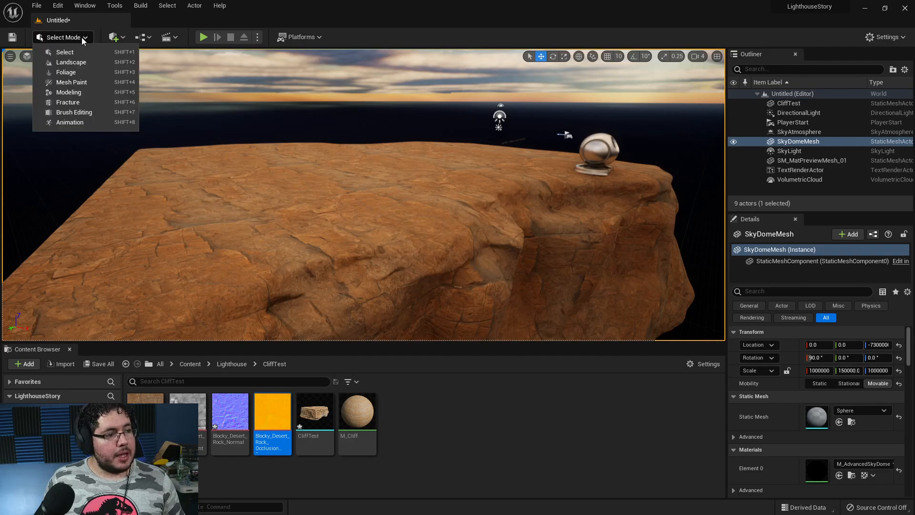
click(80, 93)
right_drag(416, 207, 438, 224)
key(s)
click(528, 217)
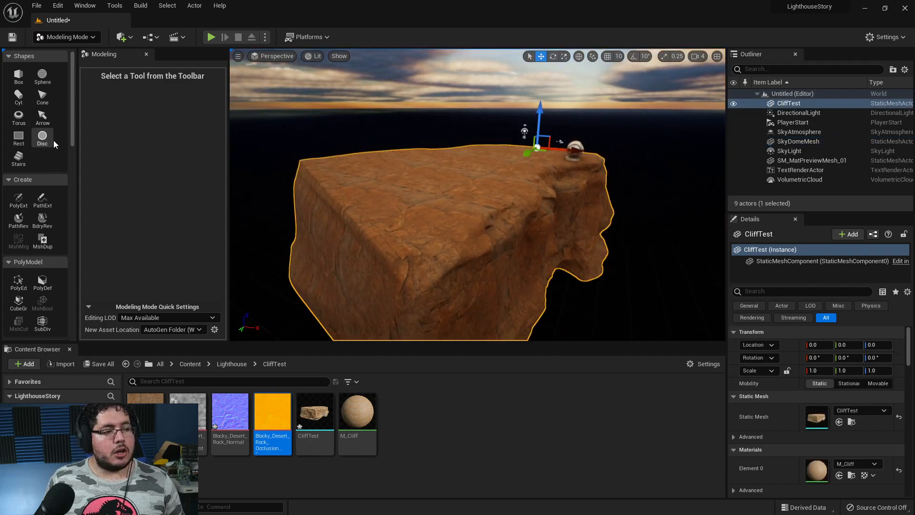
right_drag(363, 167, 363, 195)
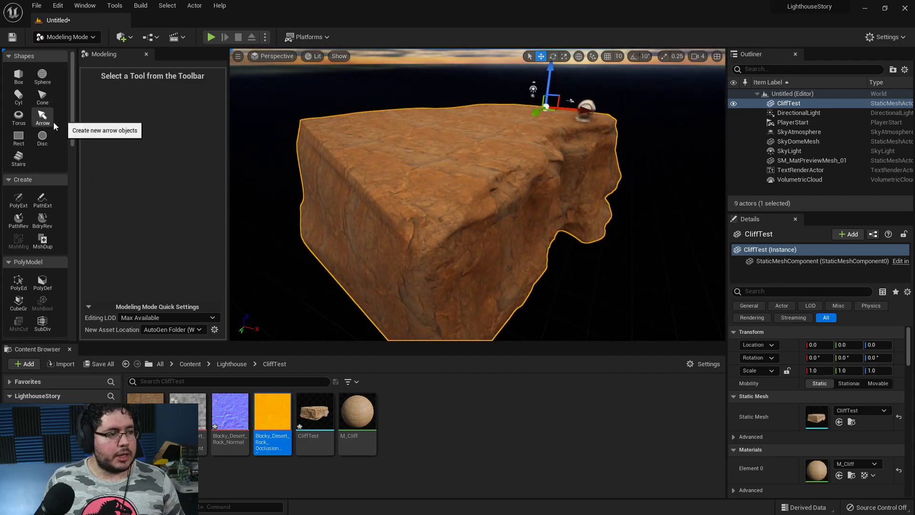
Start the Displace deformation tool on the CliffTest mesh.
scroll(33, 180, down, 1)
scroll(38, 178, down, 1)
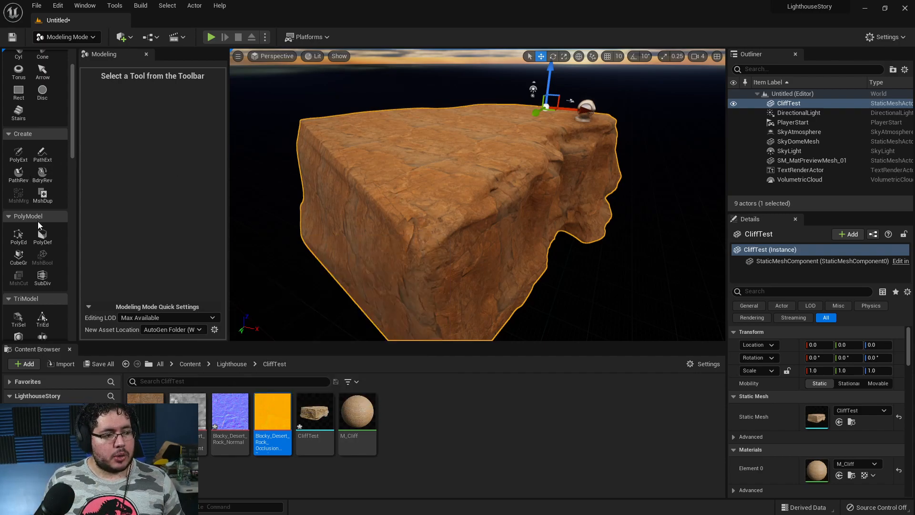
scroll(39, 225, down, 5)
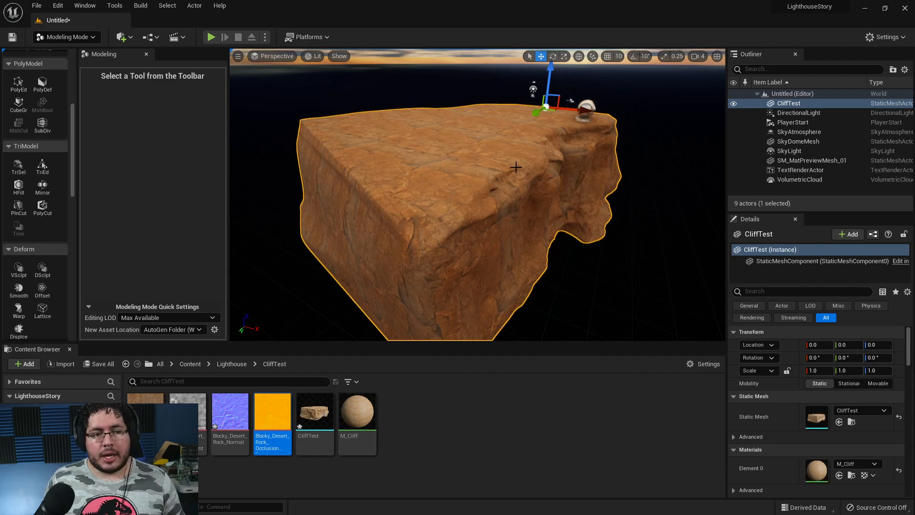
scroll(55, 267, down, 1)
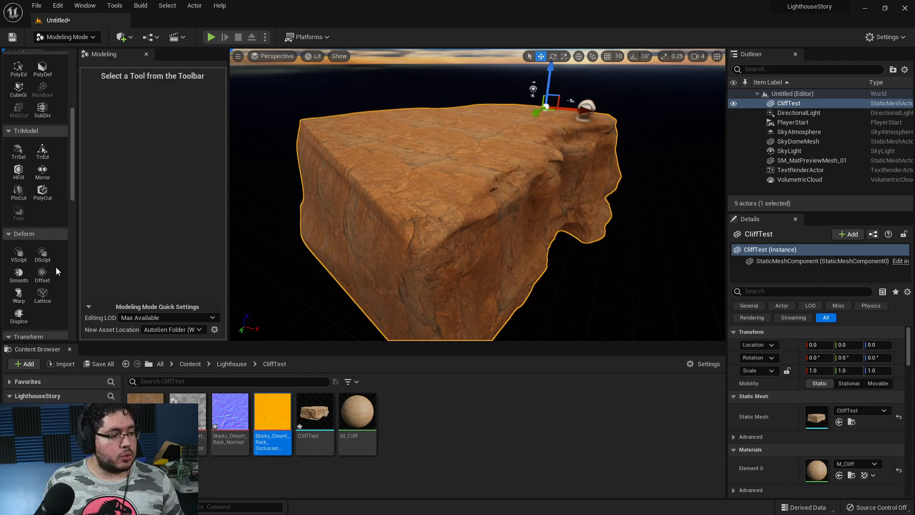
click(19, 317)
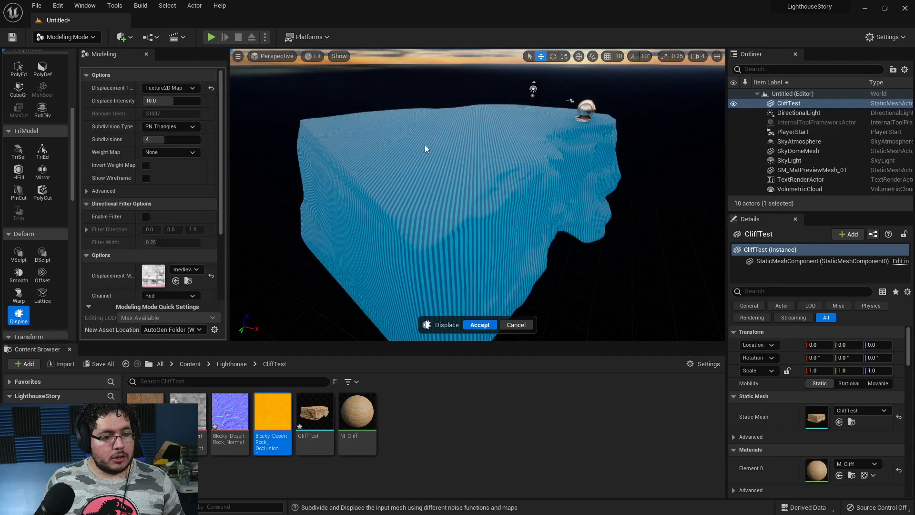
right_drag(550, 194, 570, 190)
right_drag(478, 195, 459, 191)
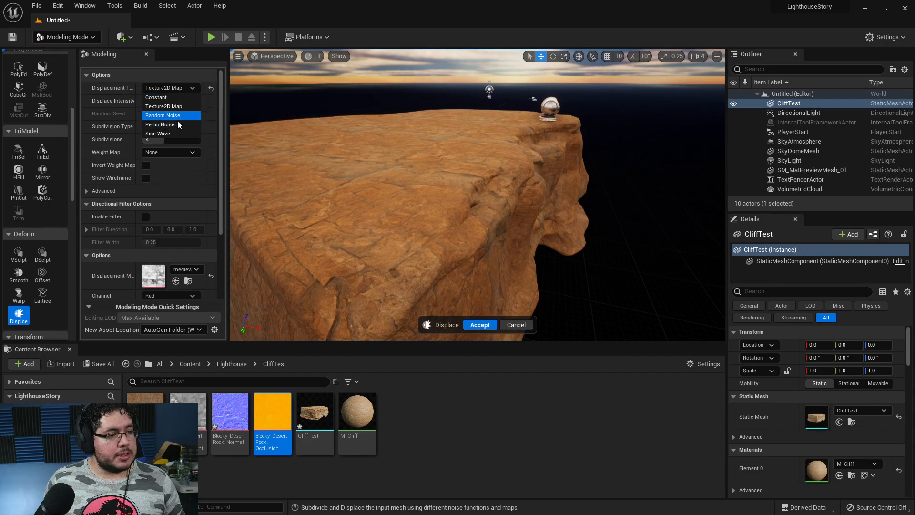
Try Perlin Noise as the displacement type and inspect its effect on the cliff surface up close.
click(173, 124)
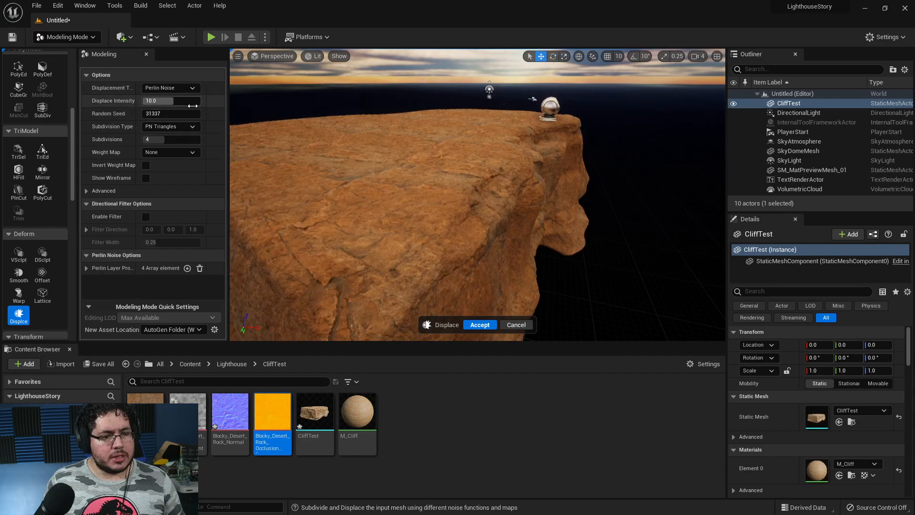
right_drag(511, 195, 518, 189)
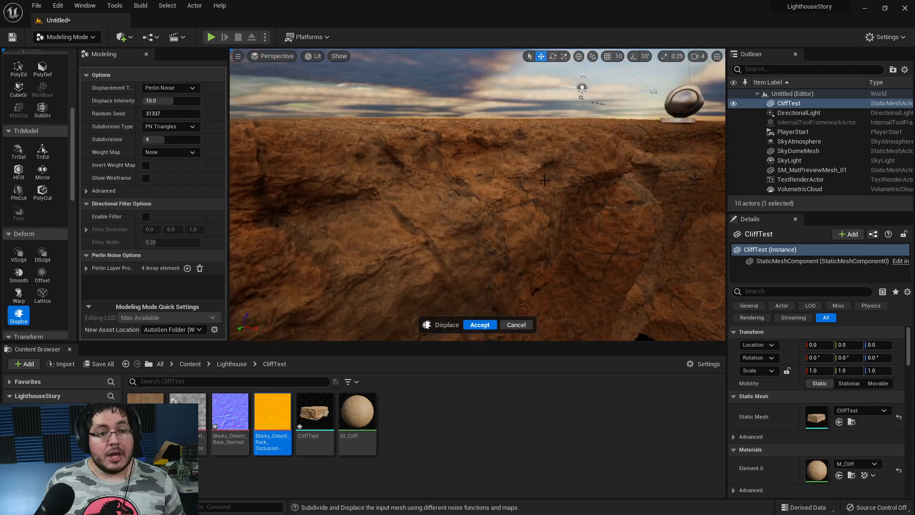
right_drag(559, 166, 559, 166)
right_drag(486, 201, 486, 202)
Switch to Maya to check the cliff mesh's polygon counts, and return to the Unreal viewport.
key(alt+Tab)
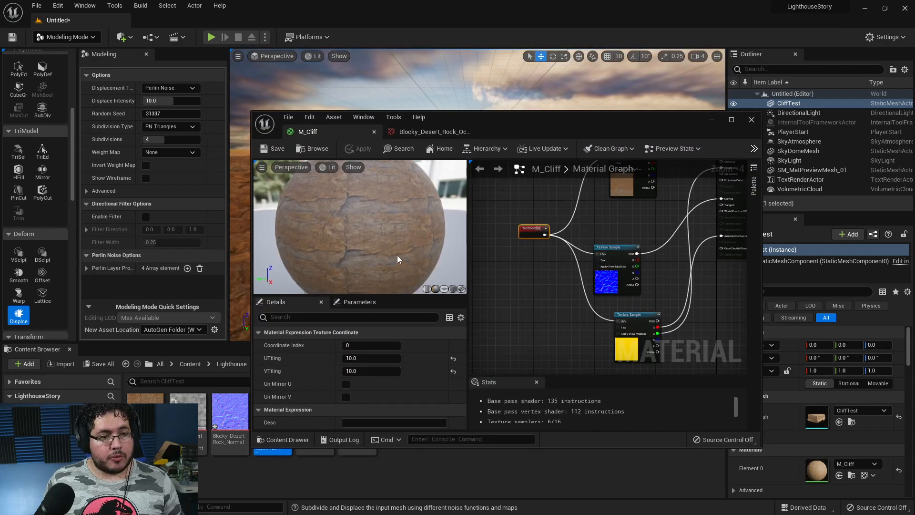
key(alt+Tab)
click(148, 275)
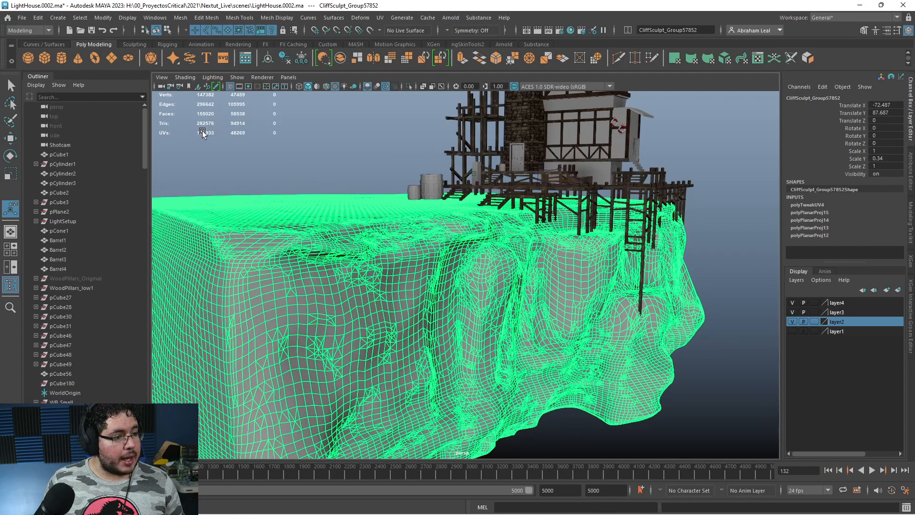
click(859, 6)
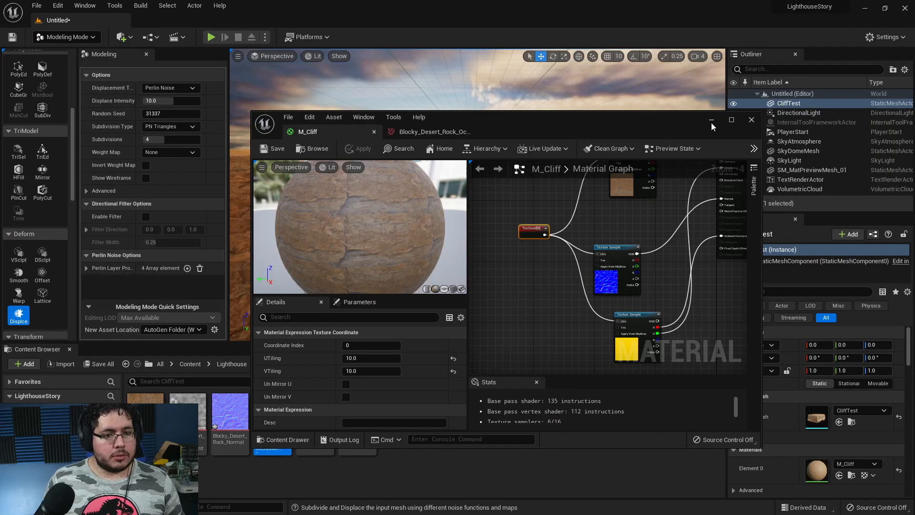
click(710, 121)
Examine the noise-displaced cliff from several angles, changing the viewport's view mode and returning it to Lit.
mouse_move(478, 194)
right_down()
mouse_move(453, 179)
mouse_move(470, 169)
mouse_move(474, 179)
right_up()
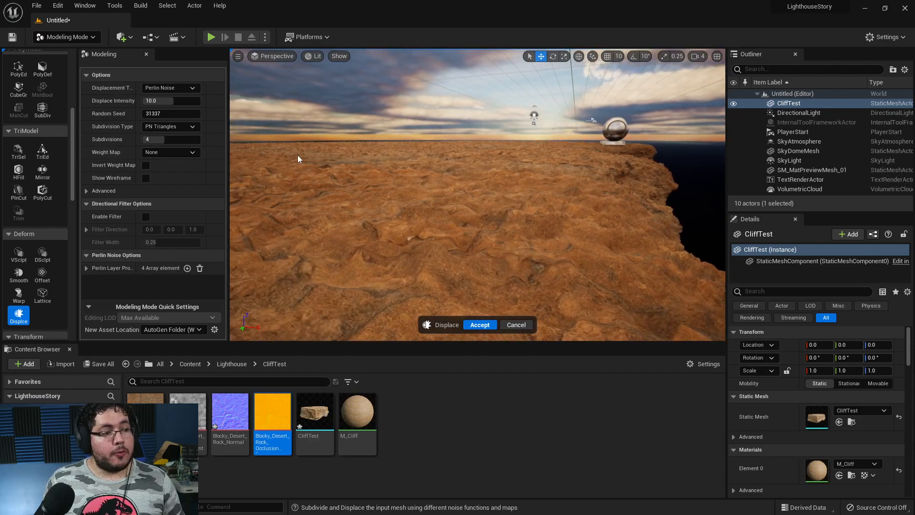
right_drag(449, 217, 322, 128)
click(337, 57)
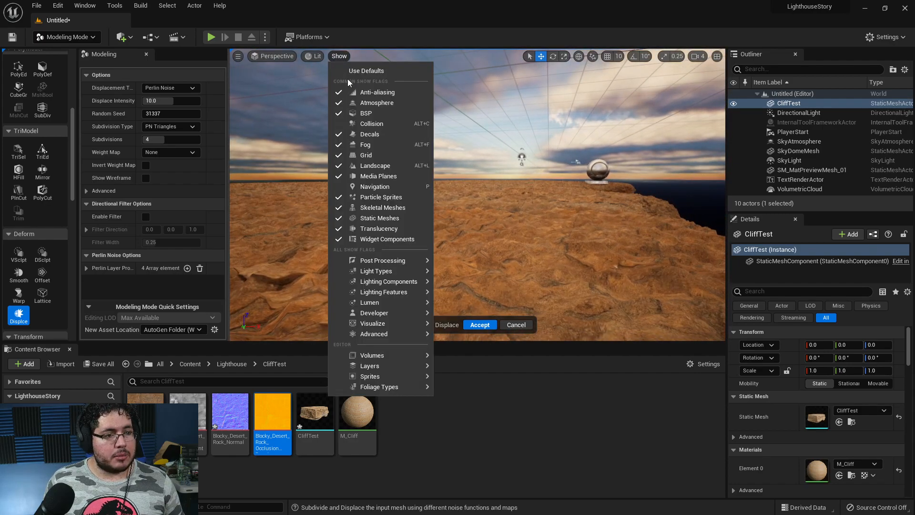
click(312, 56)
click(325, 104)
right_drag(325, 104, 344, 101)
click(337, 58)
click(336, 79)
right_drag(343, 190, 353, 190)
Change the displacement type to Texture2D Map and assign the grey Blocky Desert Rock displacement texture as the displacement map.
click(196, 88)
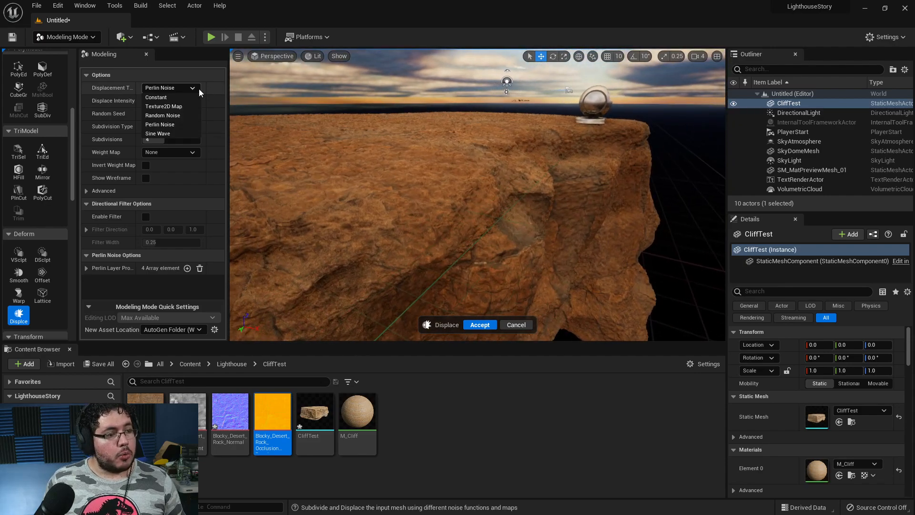
click(178, 106)
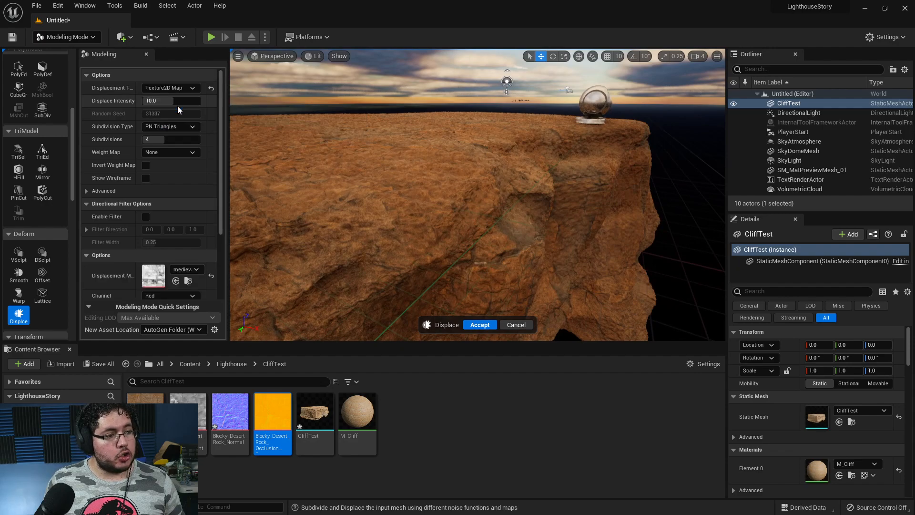
scroll(199, 253, down, 2)
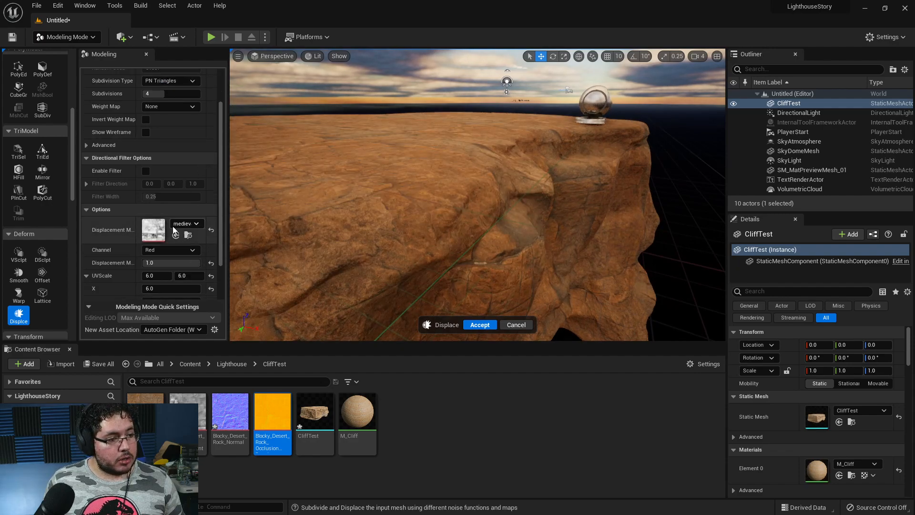
drag(199, 414, 152, 231)
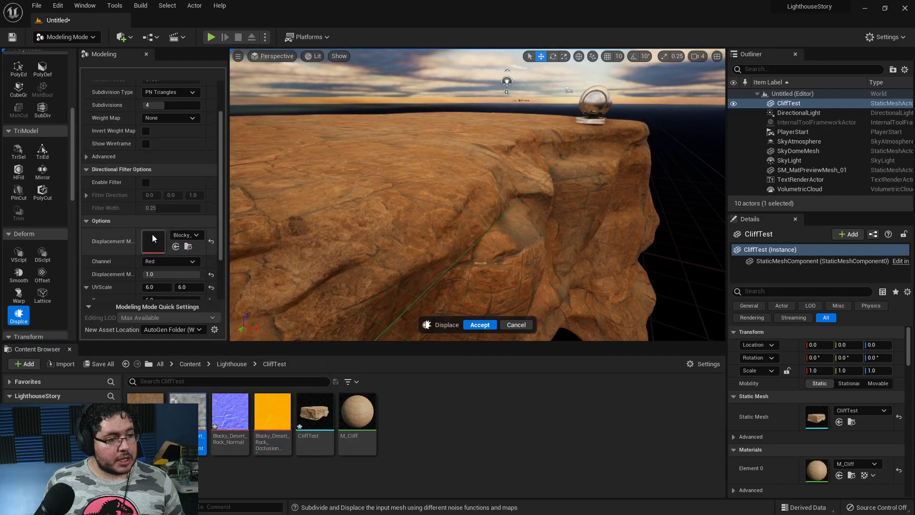
Try a UV scale of 1 in X and Y for the displacement map, and restore it to 6.
right_drag(485, 223, 455, 221)
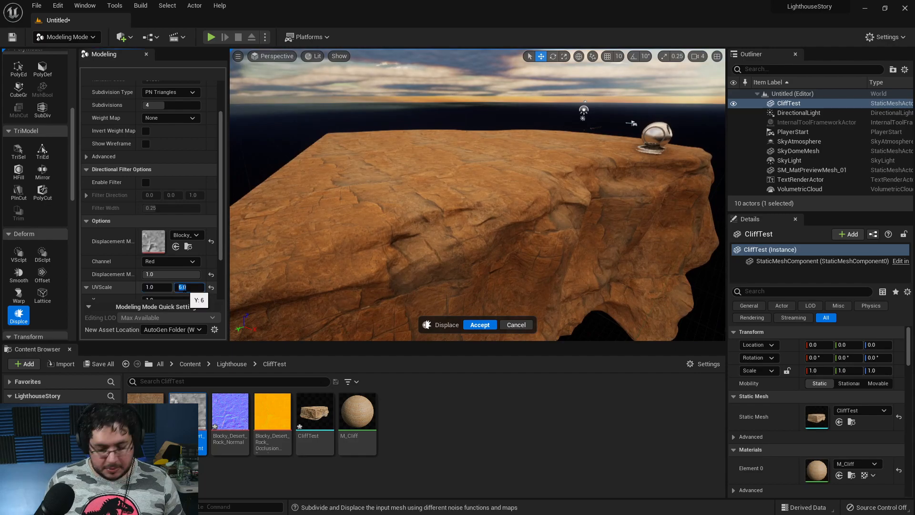
text(1)
key(Return)
click(165, 290)
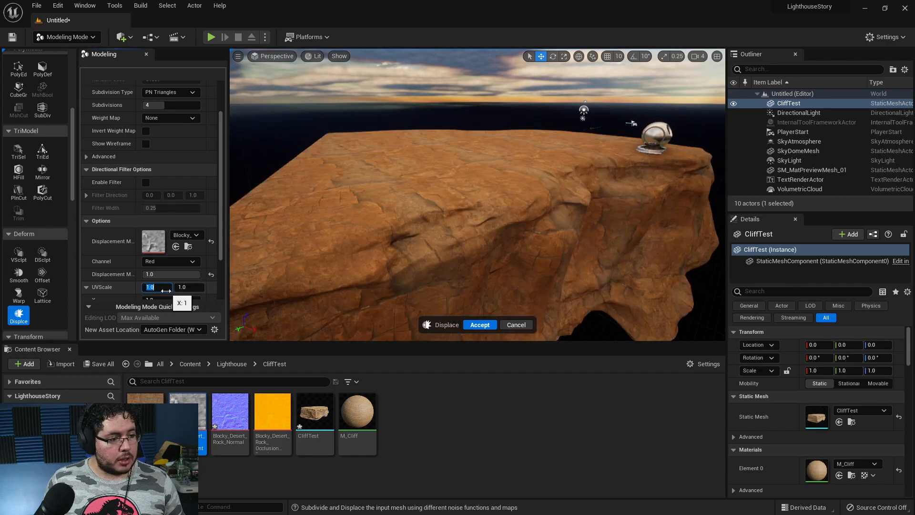
right_drag(483, 200, 509, 209)
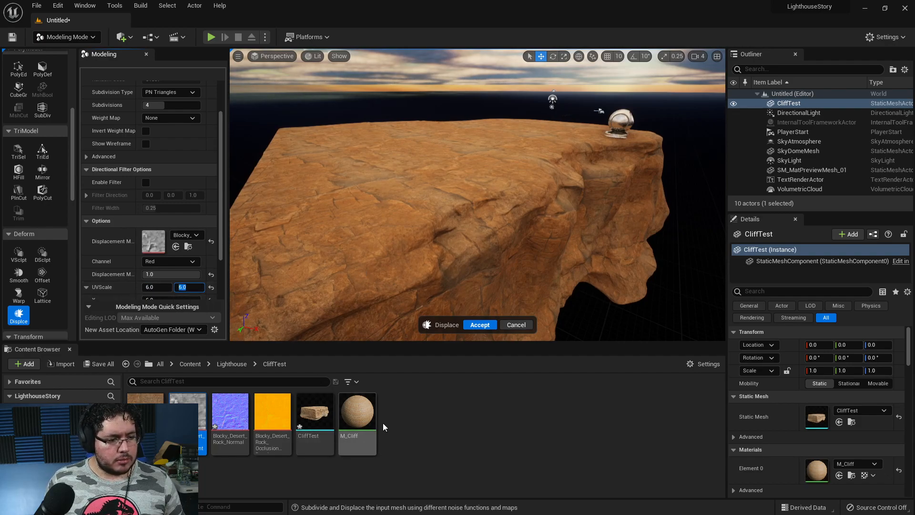
Check the tiling values in the M_Cliff material and set the displacement UV scale to match, 10 in X and Y.
double_click(365, 419)
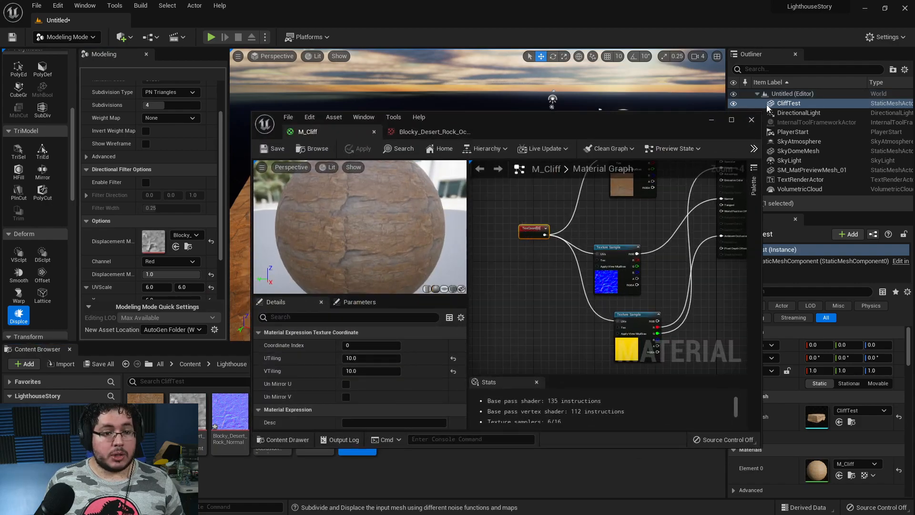
click(752, 119)
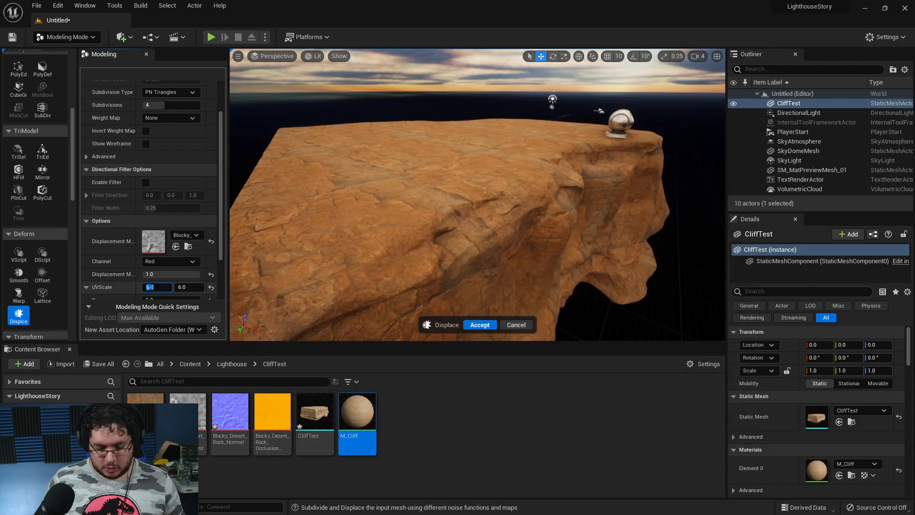
key(Return)
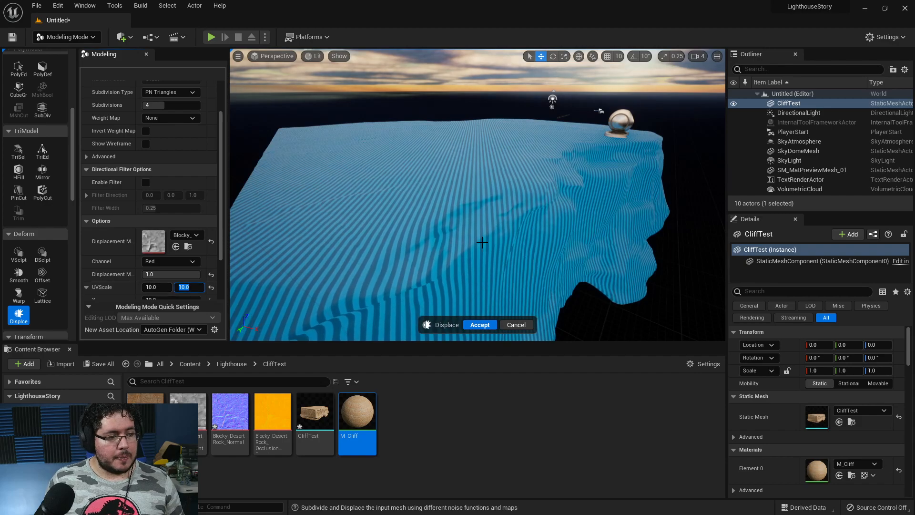
mouse_move(477, 191)
right_down()
mouse_move(504, 186)
mouse_move(486, 185)
right_up()
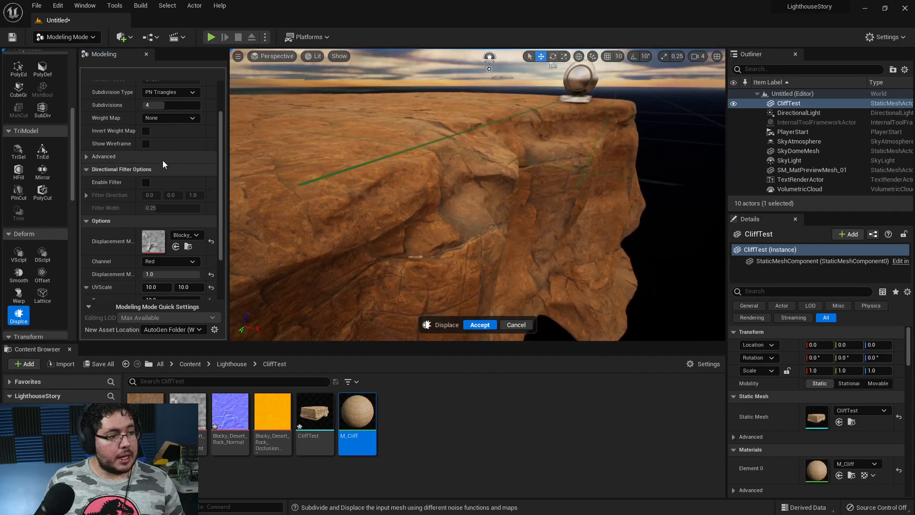
Try displace intensities of about 86.8, 20 and 50, inspecting the cliff surface with each value.
scroll(162, 160, up, 3)
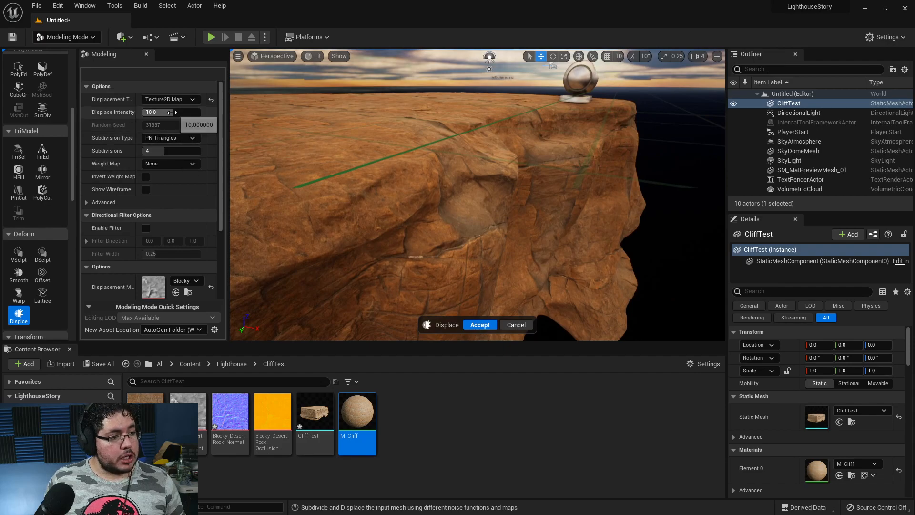
drag(171, 112, 183, 119)
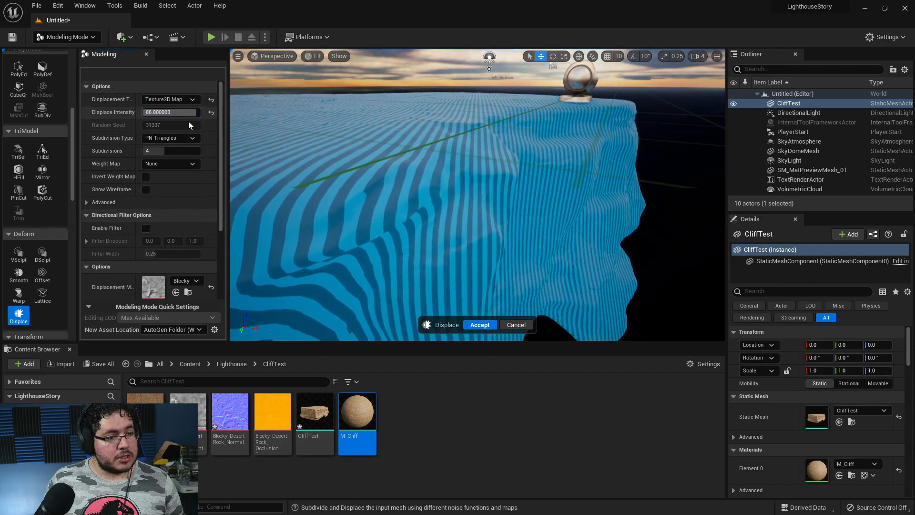
right_drag(451, 173, 549, 208)
key(w)
right_drag(476, 191, 414, 183)
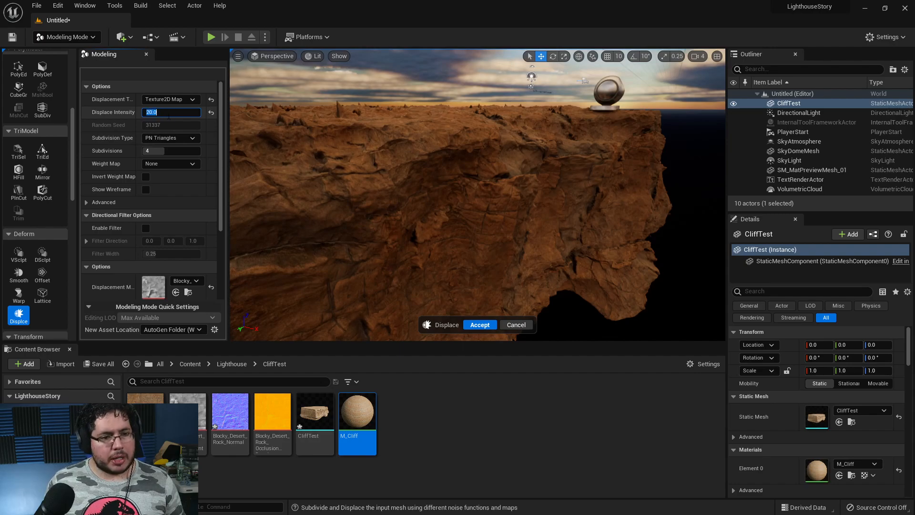
right_drag(508, 191, 393, 153)
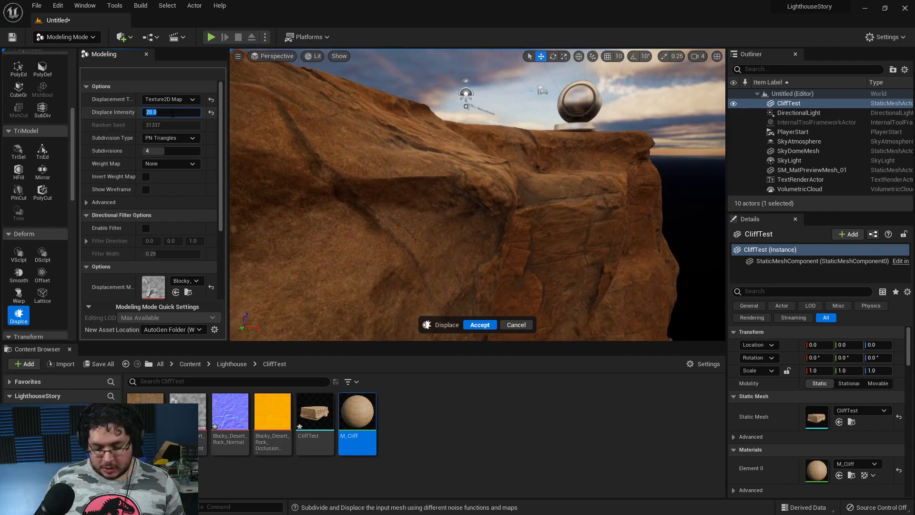
mouse_move(480, 179)
right_down()
mouse_move(458, 178)
mouse_move(476, 190)
right_up()
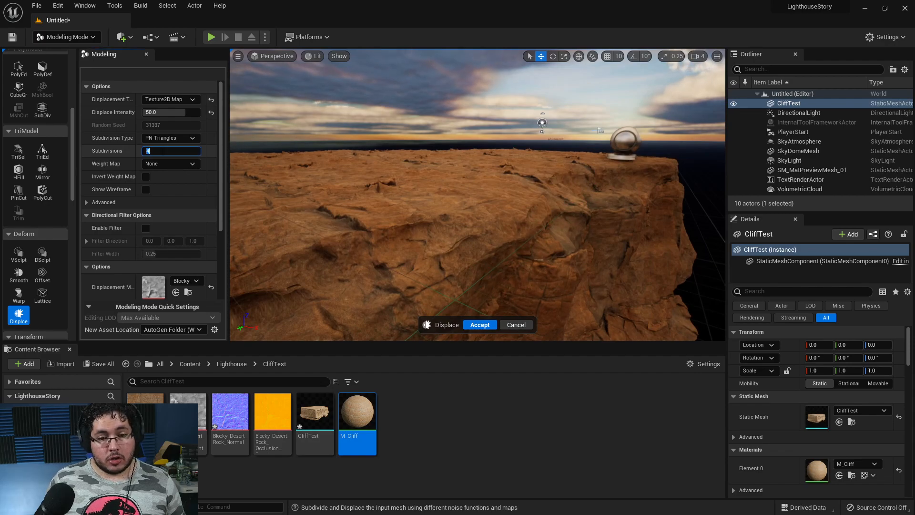
Try raising the displacement subdivisions to 8 and view the cliff surface up close.
key(Return)
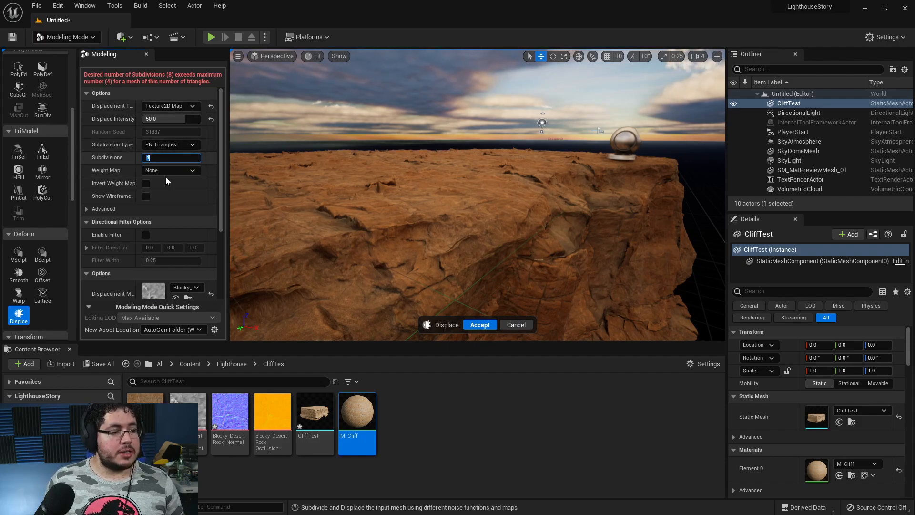
click(421, 172)
mouse_move(453, 198)
right_down()
mouse_move(451, 188)
mouse_move(454, 199)
right_up()
key(w)
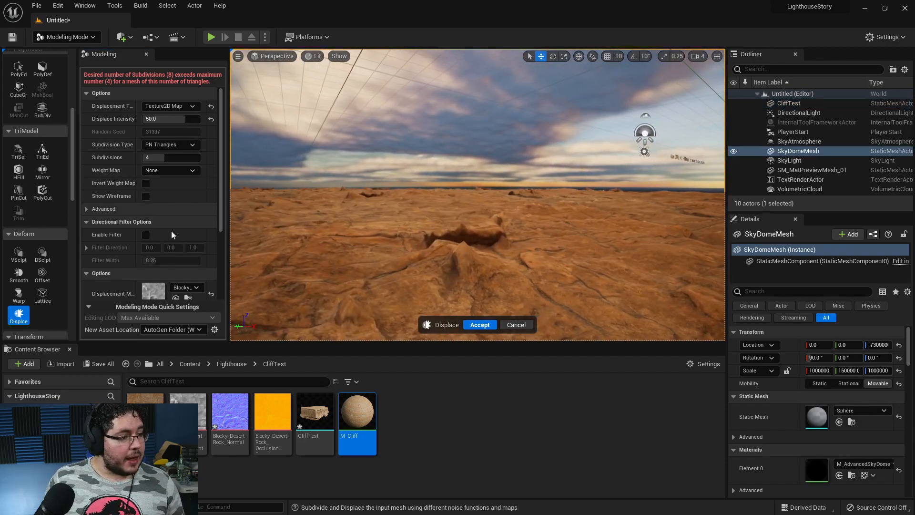
Try displacement map base values of 0.288 and 0.5 on the cliff, and restore the value to 1.
scroll(173, 227, down, 3)
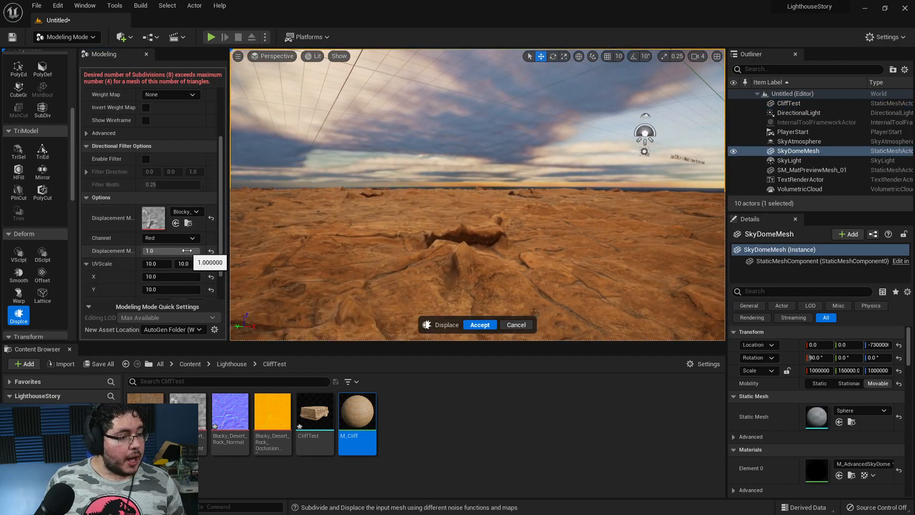
drag(191, 250, 173, 251)
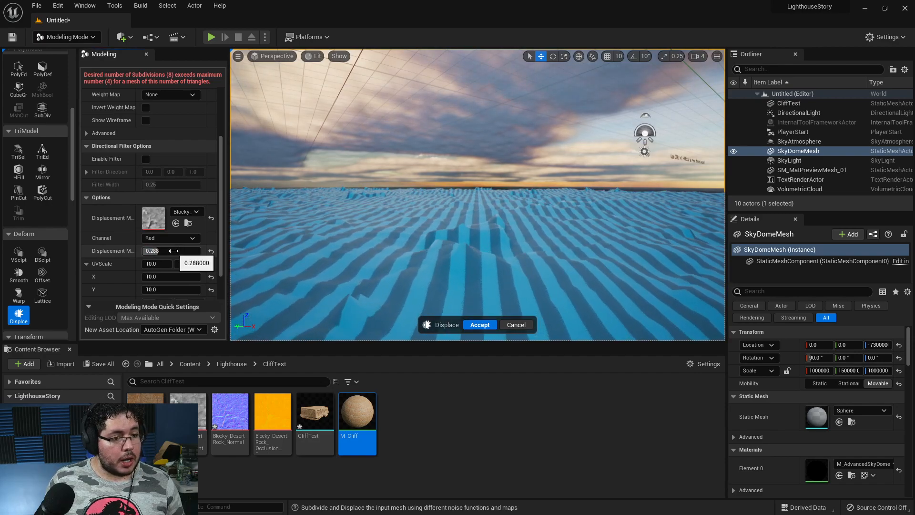
key(BackSpace)
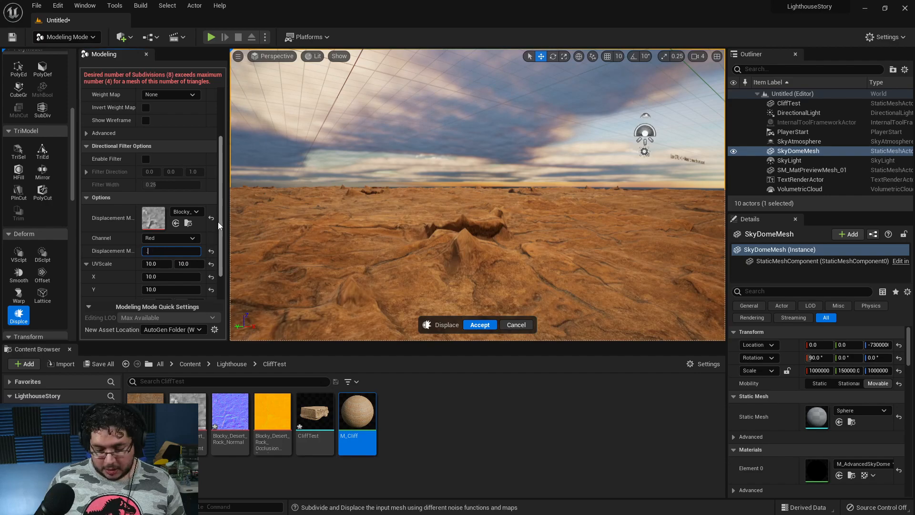
text(.5)
key(Return)
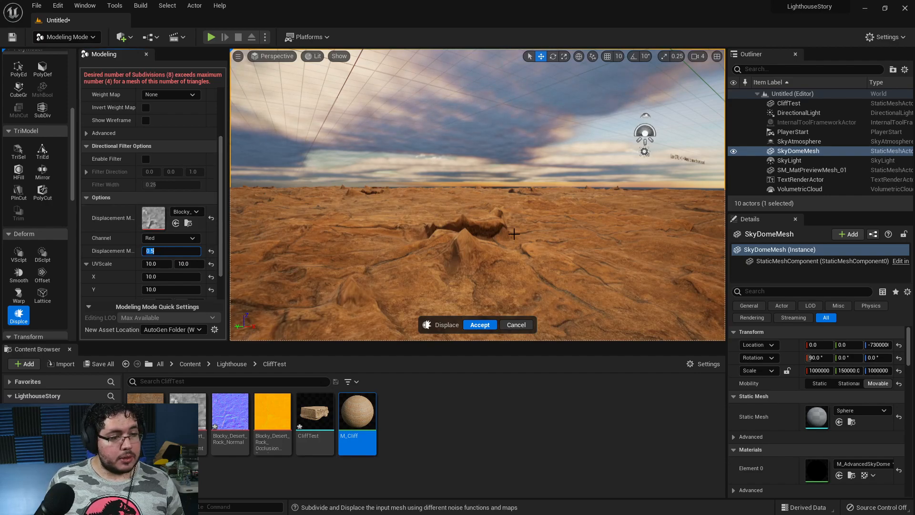
key(w)
right_drag(499, 289, 441, 281)
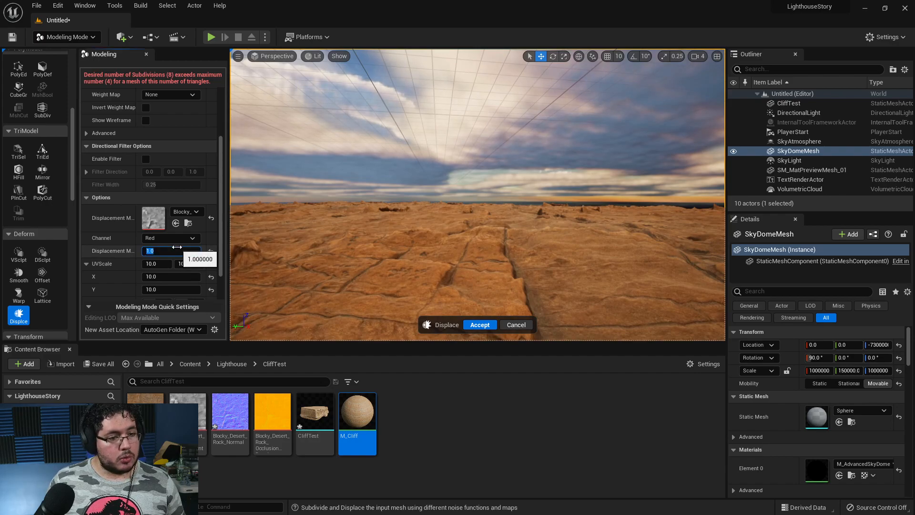
Reduce the displace intensity to 35 and finally to 25, checking the cliff face and top surface.
right_click(570, 229)
right_drag(553, 250, 500, 260)
right_drag(429, 215, 550, 217)
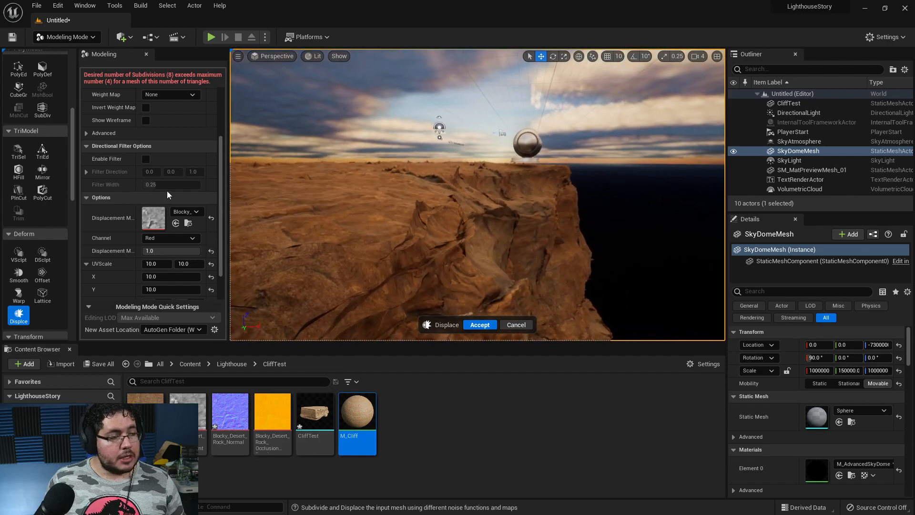
scroll(167, 190, up, 3)
click(167, 118)
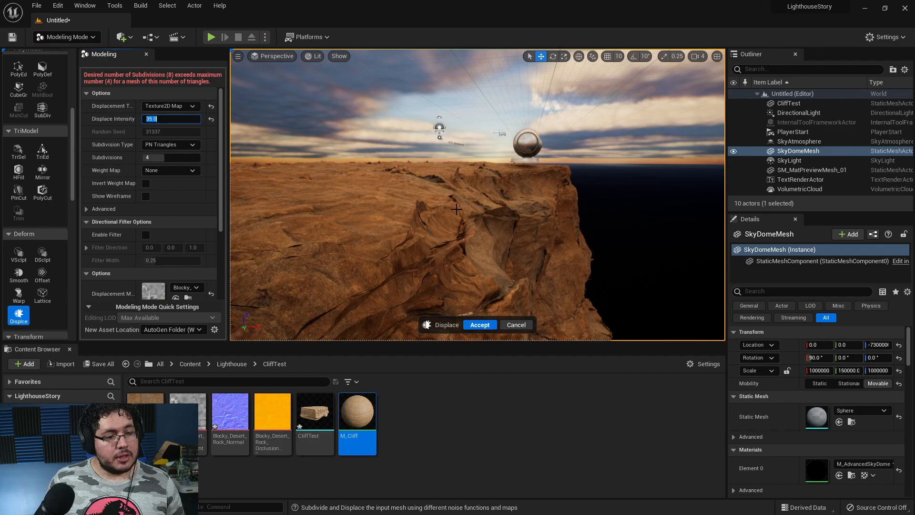
mouse_move(493, 217)
right_down()
mouse_move(493, 229)
mouse_move(486, 216)
mouse_move(495, 215)
right_up()
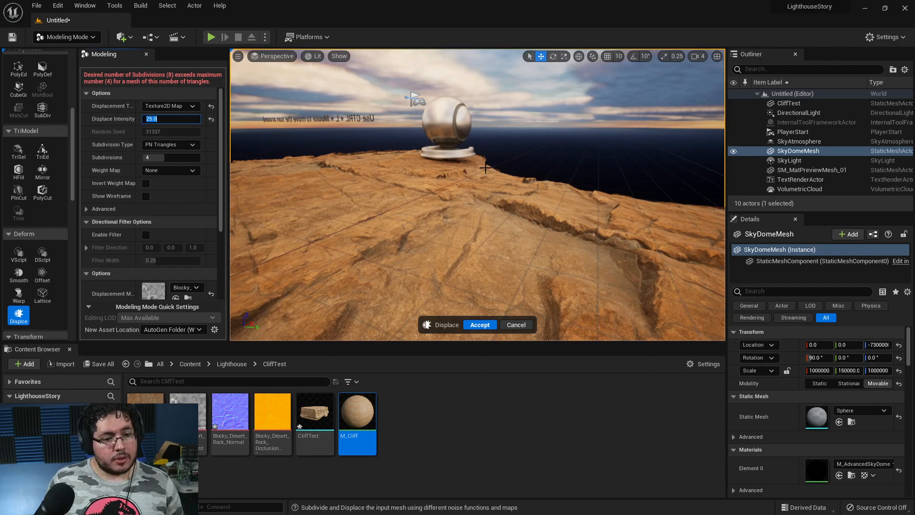
right_drag(602, 198, 547, 196)
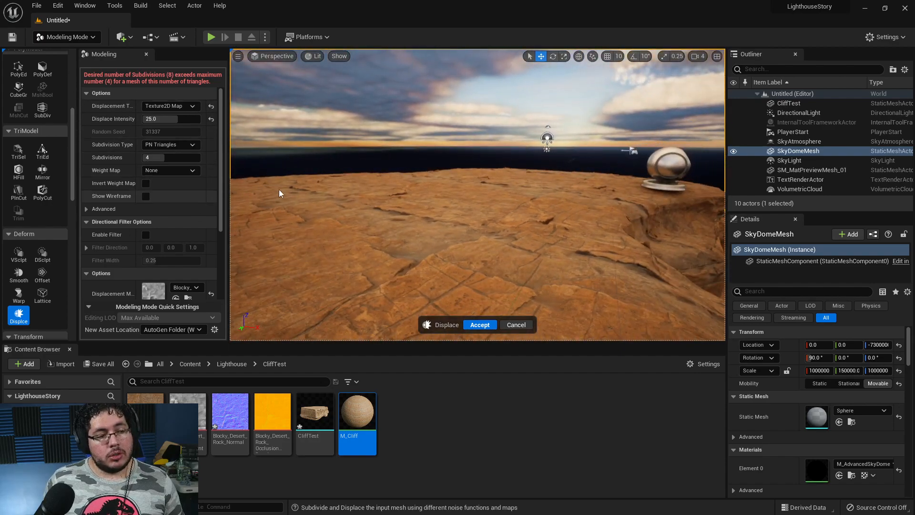
Inspect the top of the cliff and accept the displacement on the mesh.
right_drag(504, 229, 506, 228)
right_drag(477, 194, 540, 233)
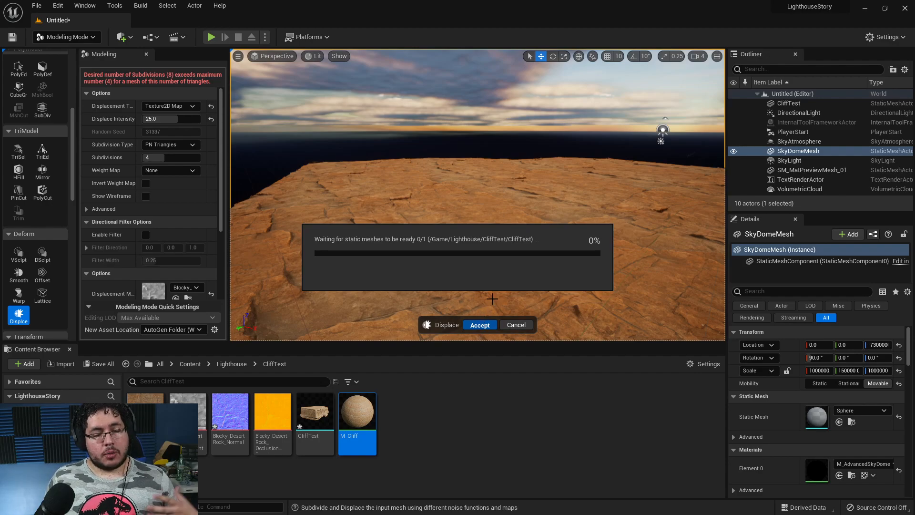
scroll(489, 236, down, 5)
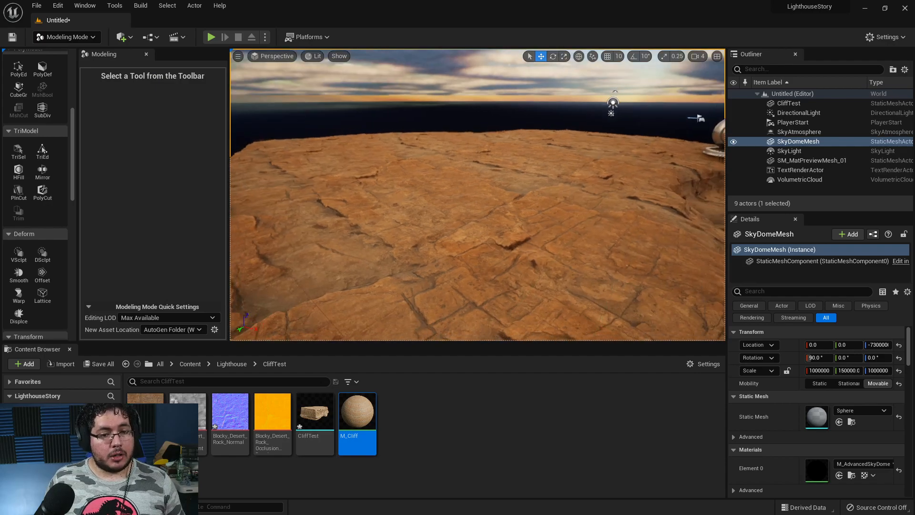
Select the displaced cliff, examine its mesh density in Wireframe view, and return the viewport to Lit.
click(480, 237)
scroll(289, 56, up, 2)
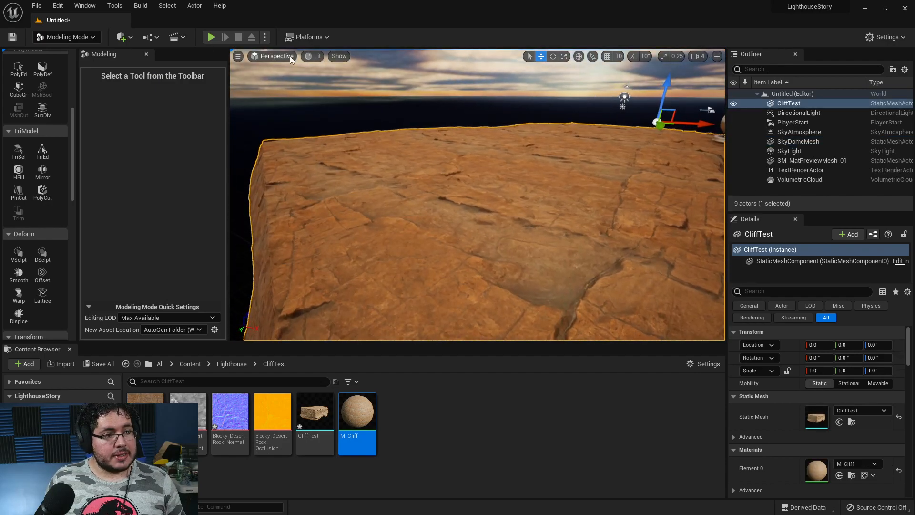
click(315, 56)
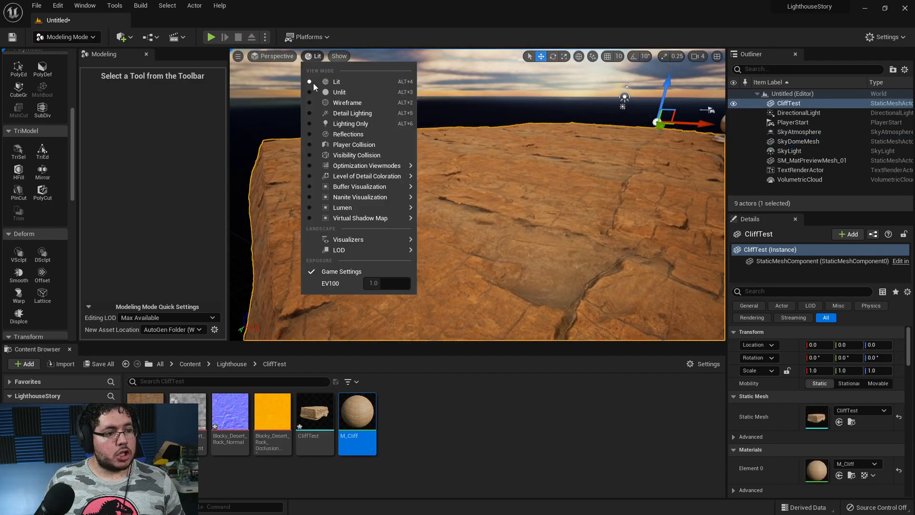
click(333, 103)
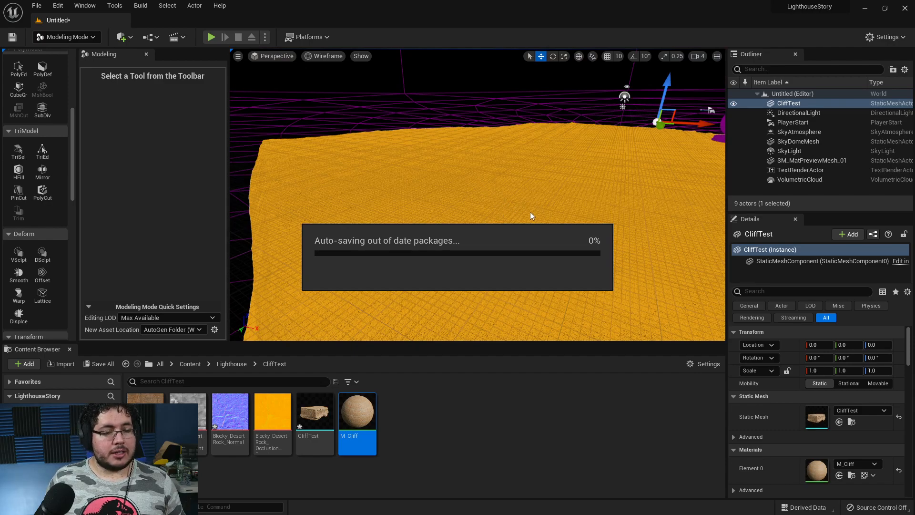
right_drag(528, 209, 408, 158)
right_drag(450, 133, 448, 134)
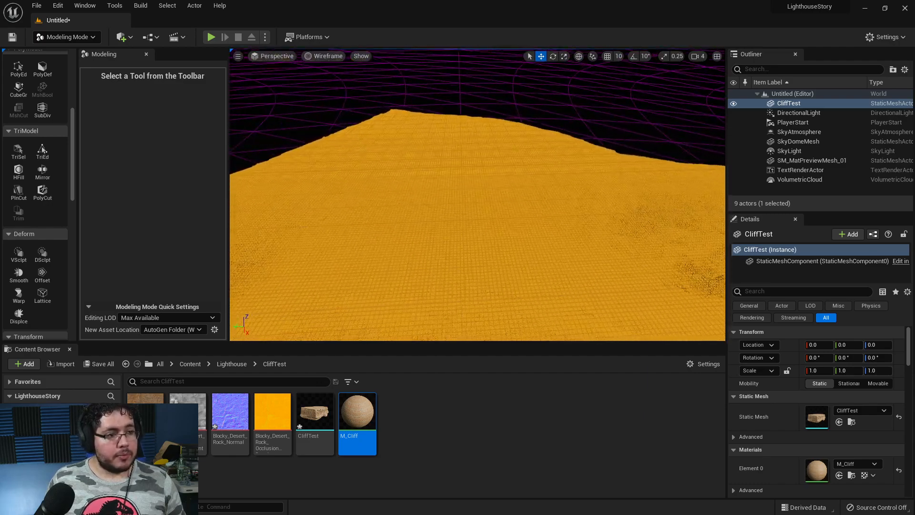
click(327, 55)
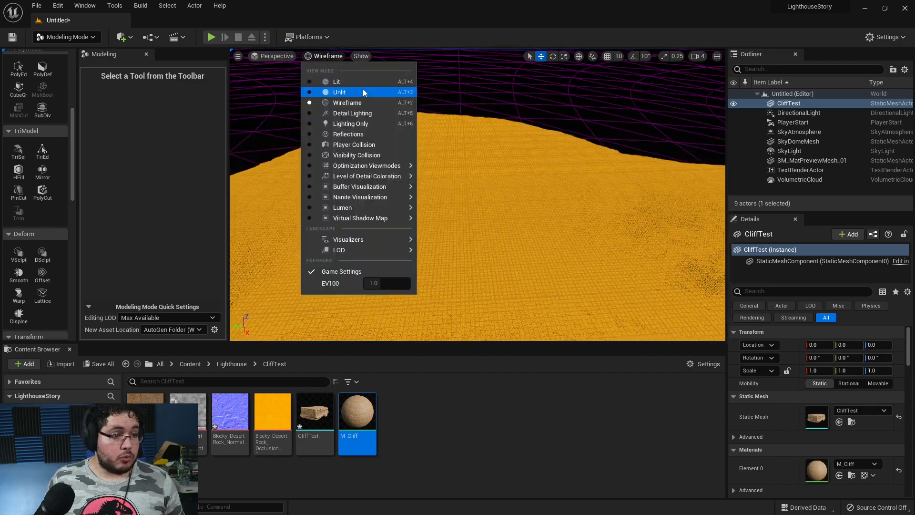
click(336, 81)
right_drag(404, 80, 458, 53)
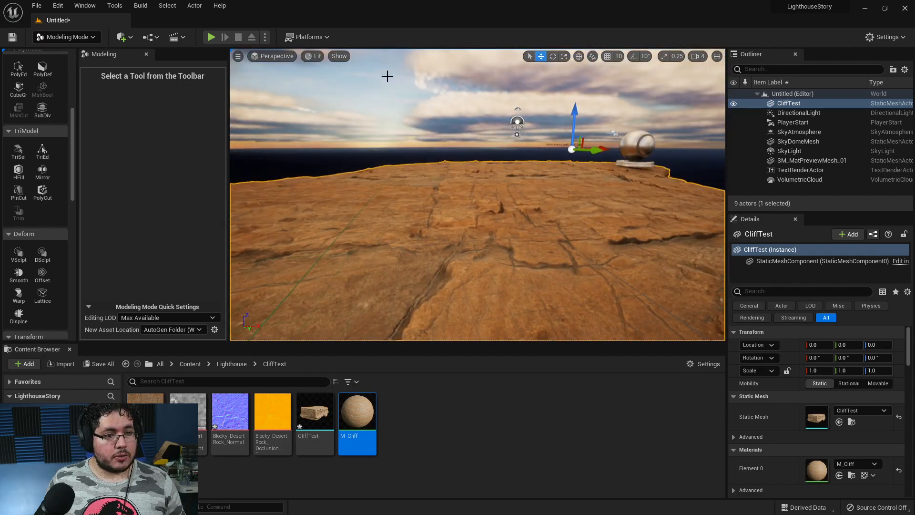
Play-test the level by running the character across the top of the displaced cliff, and end the session.
click(210, 36)
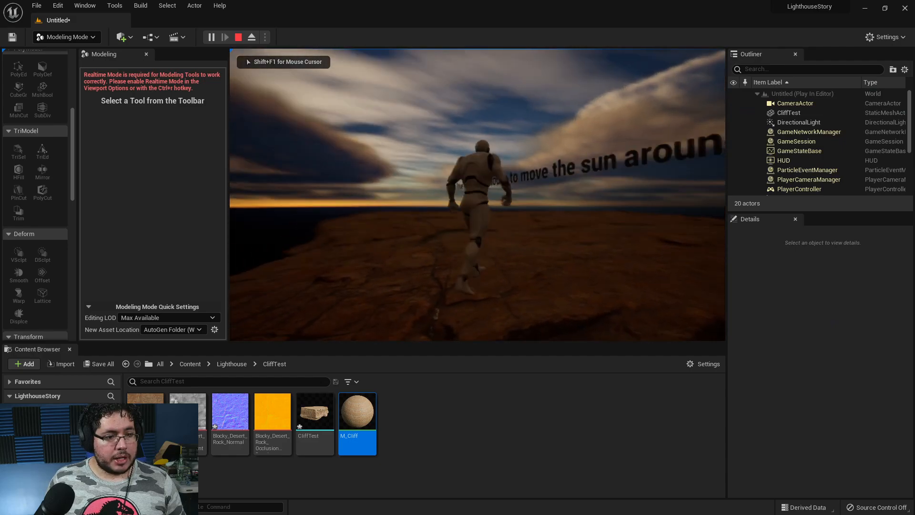
key(d)
key(a)
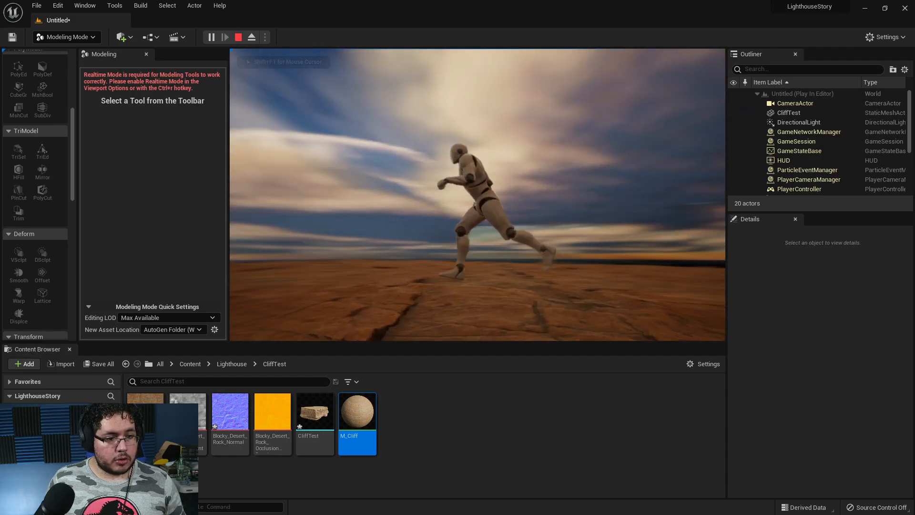
key(s)
key(w)
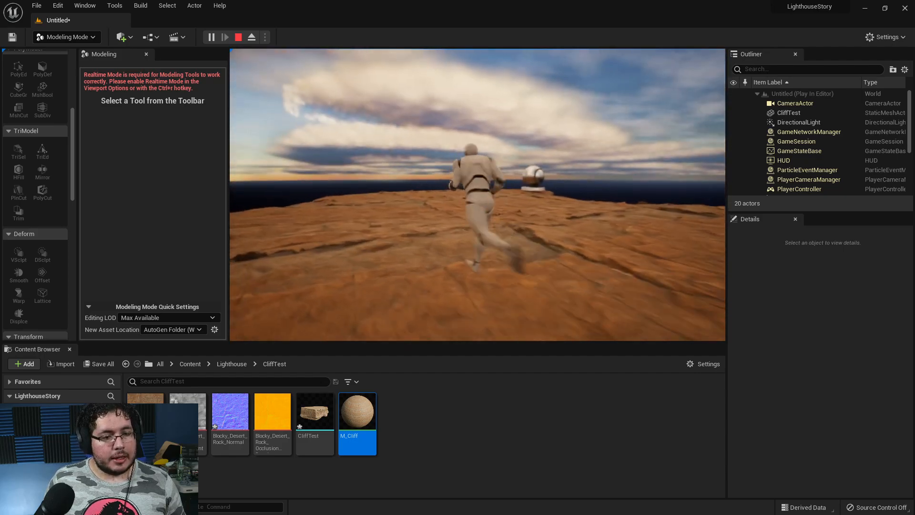
key(d)
key(w)
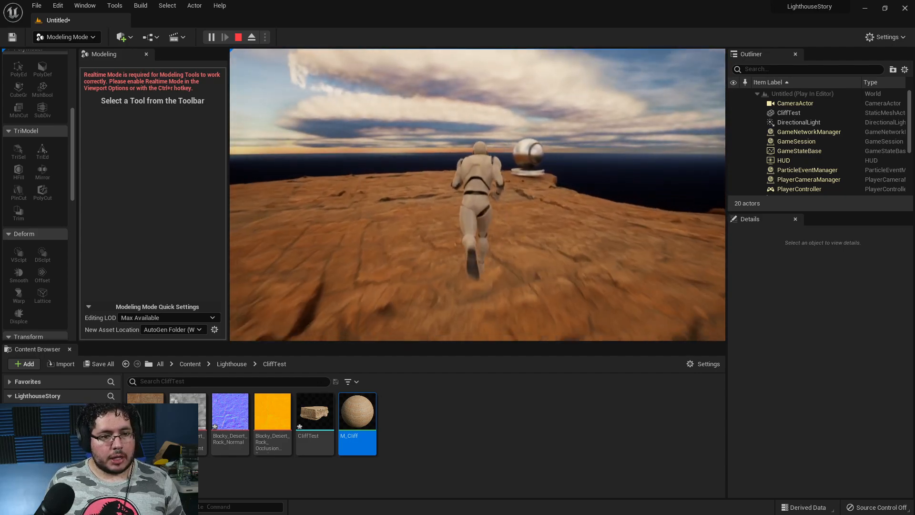
key(Escape)
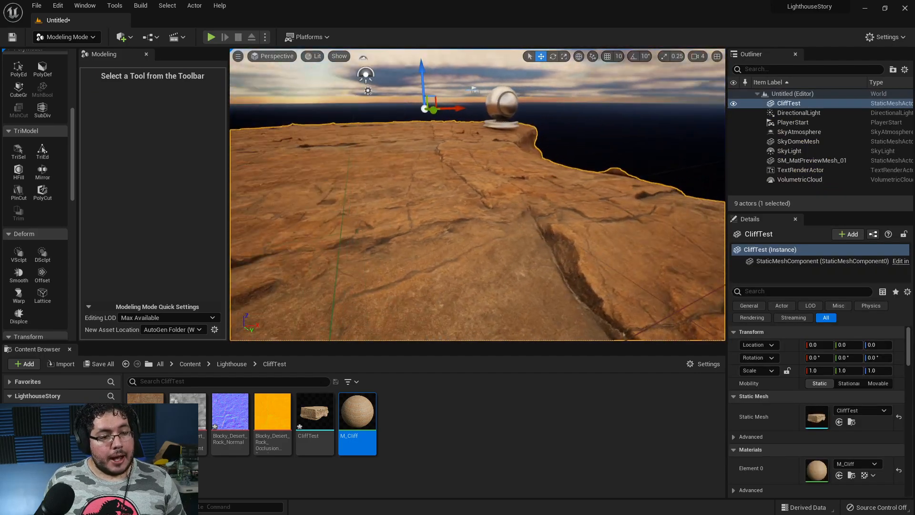
key(s)
key(a)
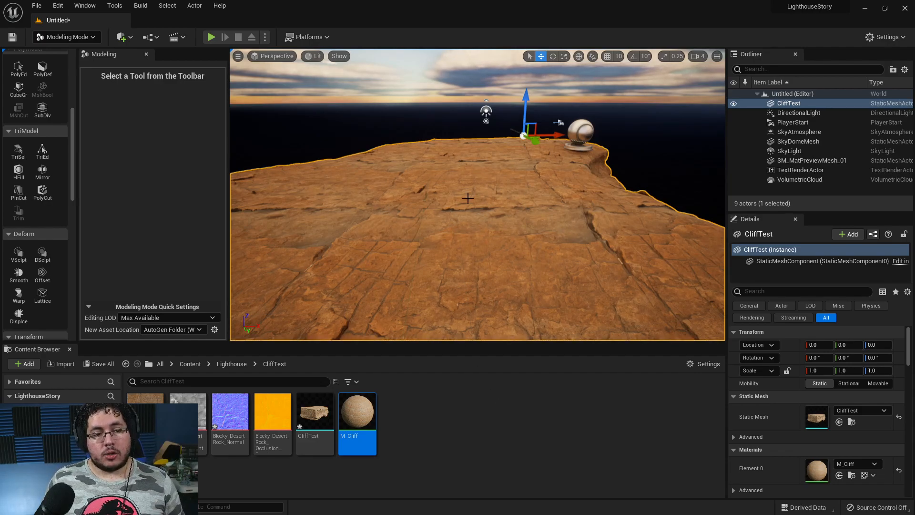
Open the CliffTest mesh asset, enable Nanite support, set Fallback Relative Error to 0 and apply the changes.
double_click(314, 415)
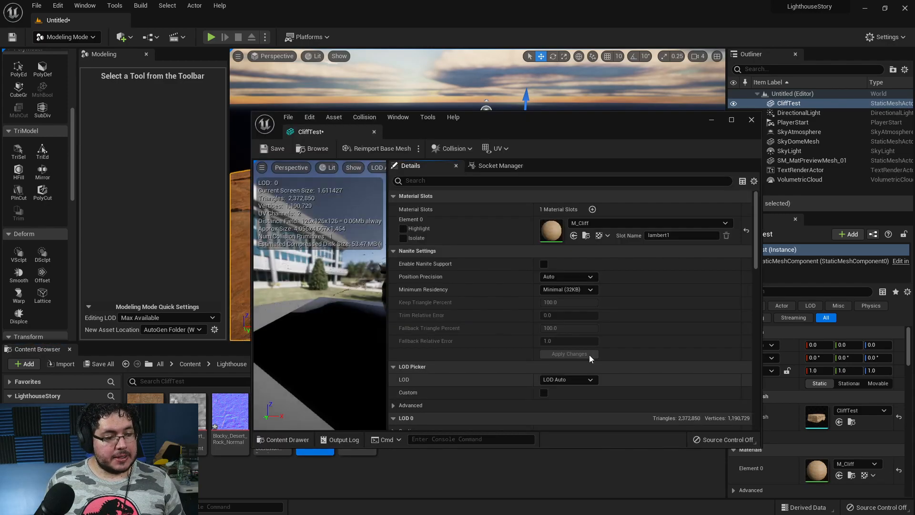
drag(527, 117, 759, 77)
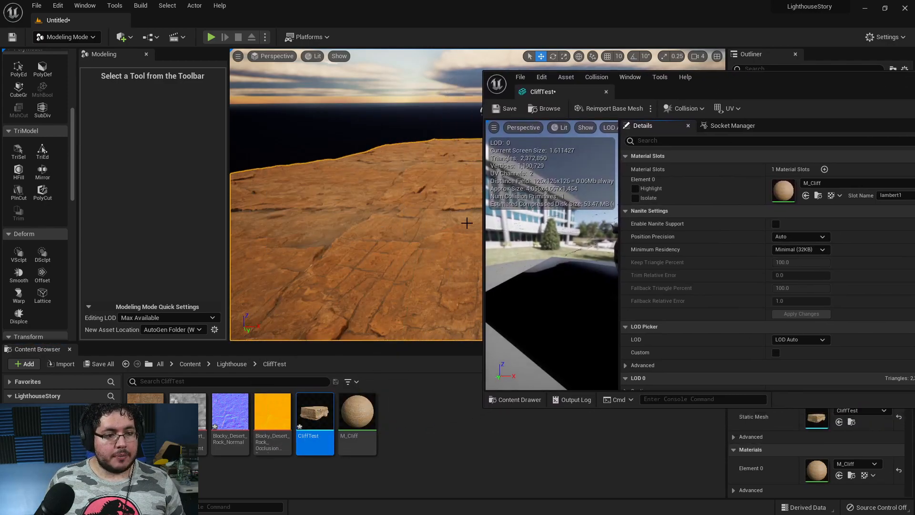
drag(549, 247, 533, 176)
drag(510, 278, 543, 274)
click(775, 224)
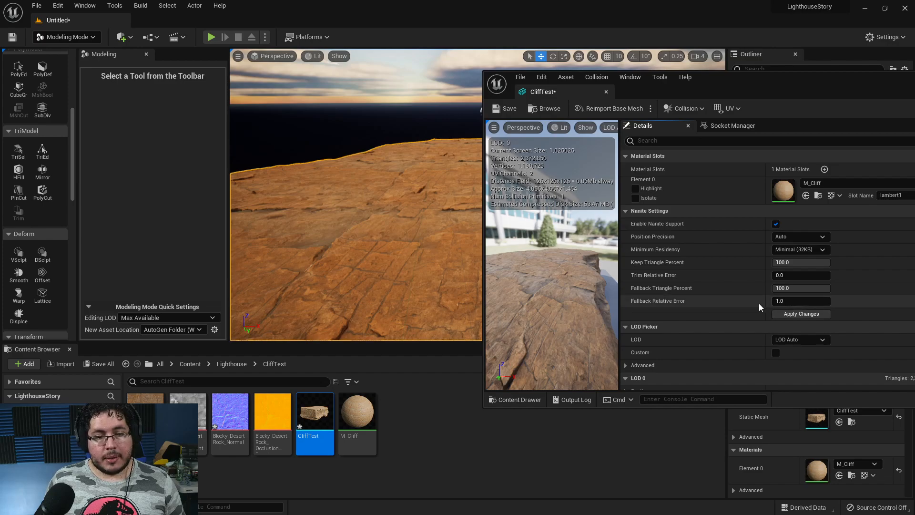
click(786, 301)
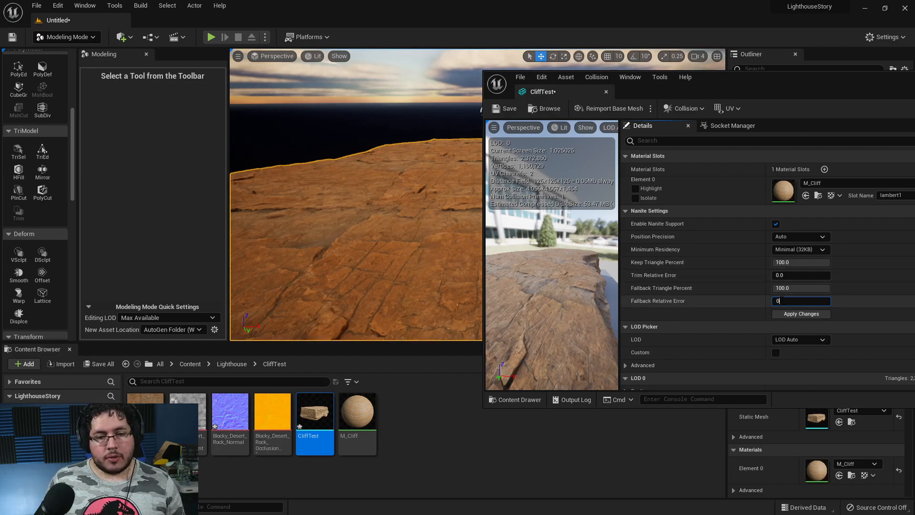
click(793, 315)
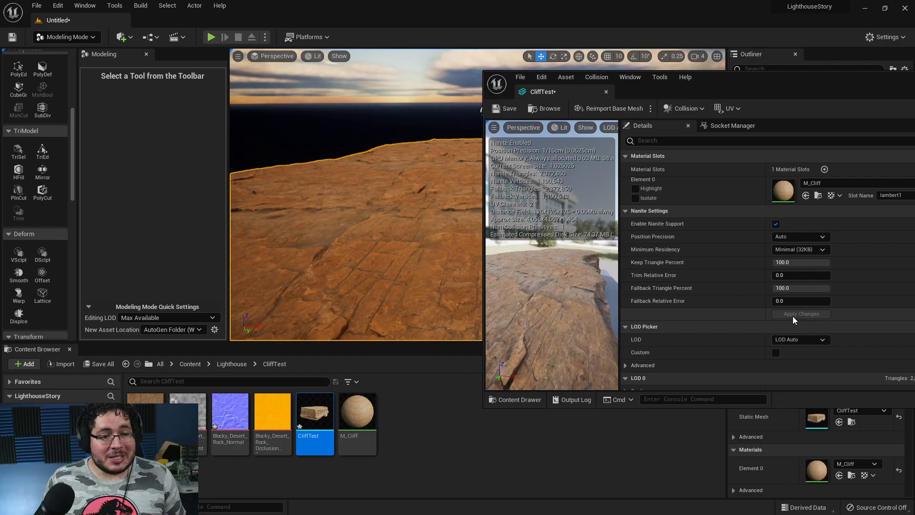
Minimize the mesh editor and examine the cliff's mesh in the level with the Wireframe view mode.
drag(883, 70, 592, 124)
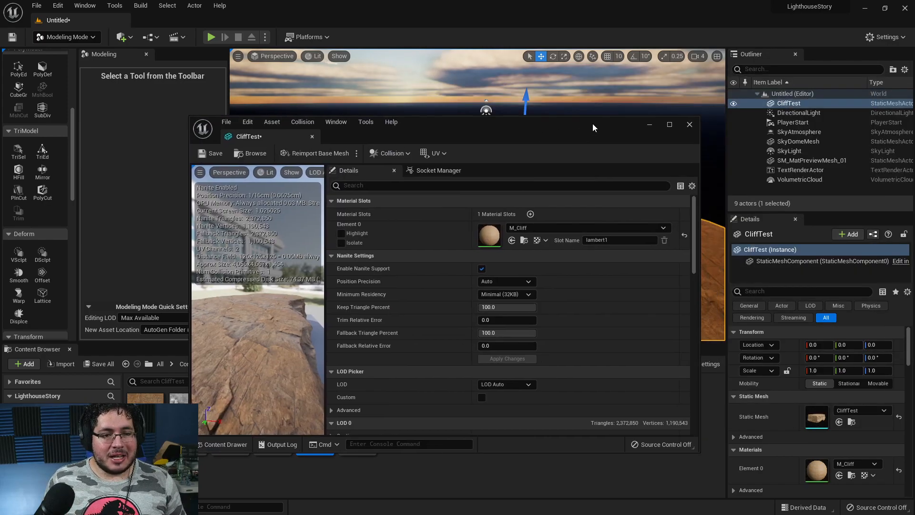
click(650, 126)
right_drag(577, 203, 615, 164)
click(641, 178)
click(477, 205)
right_drag(477, 204, 246, 64)
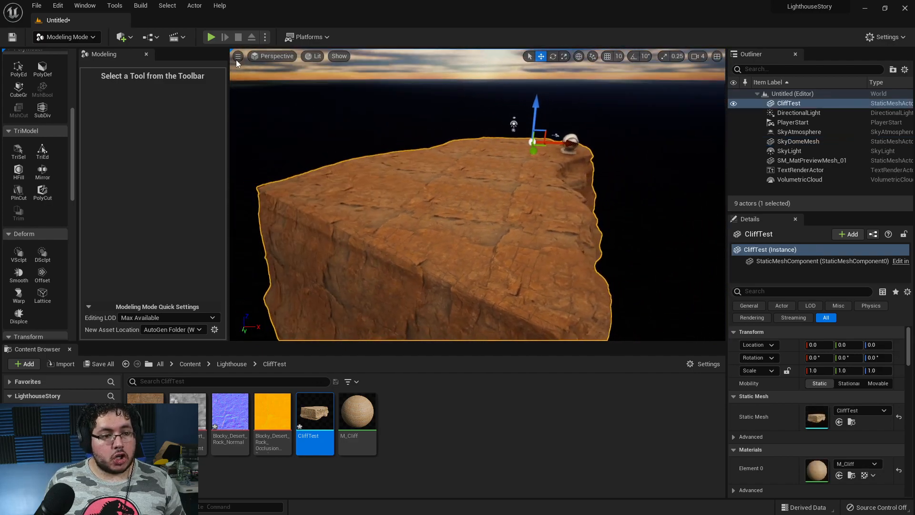
click(317, 56)
click(339, 106)
right_drag(476, 186, 452, 177)
Check the cliff in the Nanite Overview and Triangles visualizations, and return the viewport to Lit.
click(328, 58)
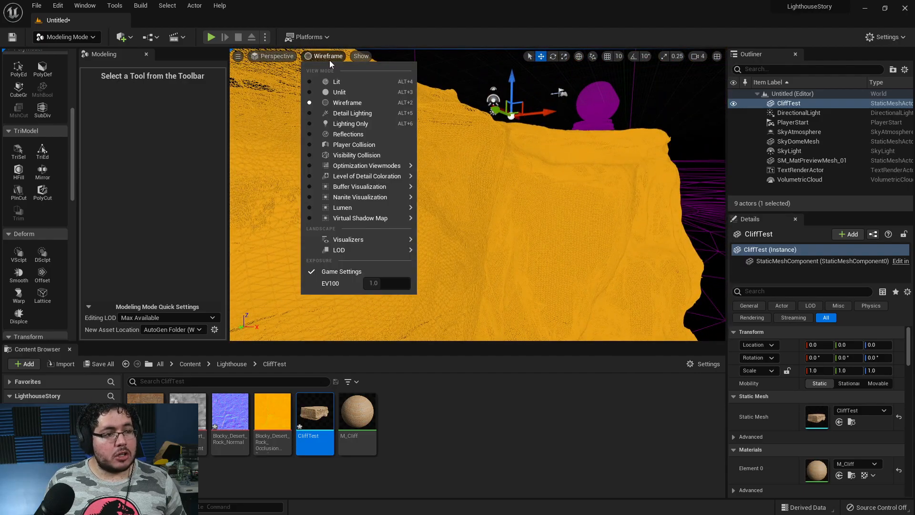
mouse_move(351, 196)
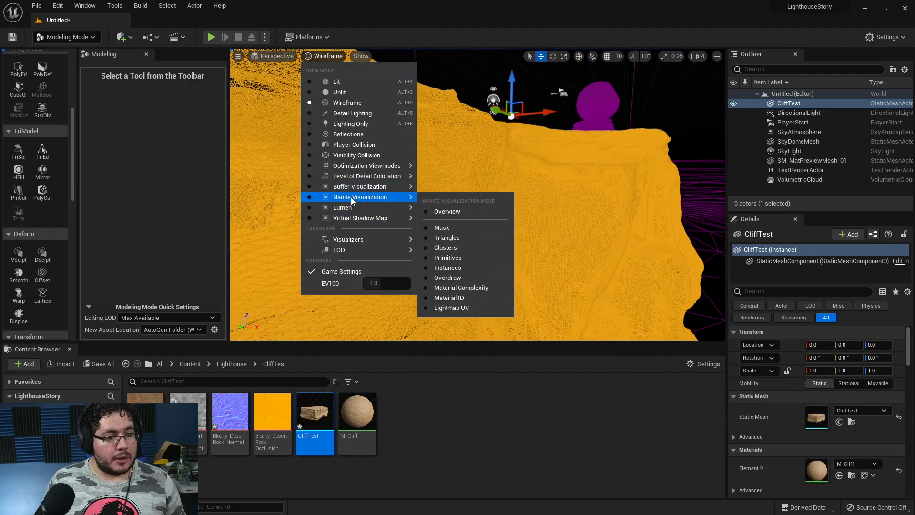
click(465, 212)
right_drag(465, 211, 458, 206)
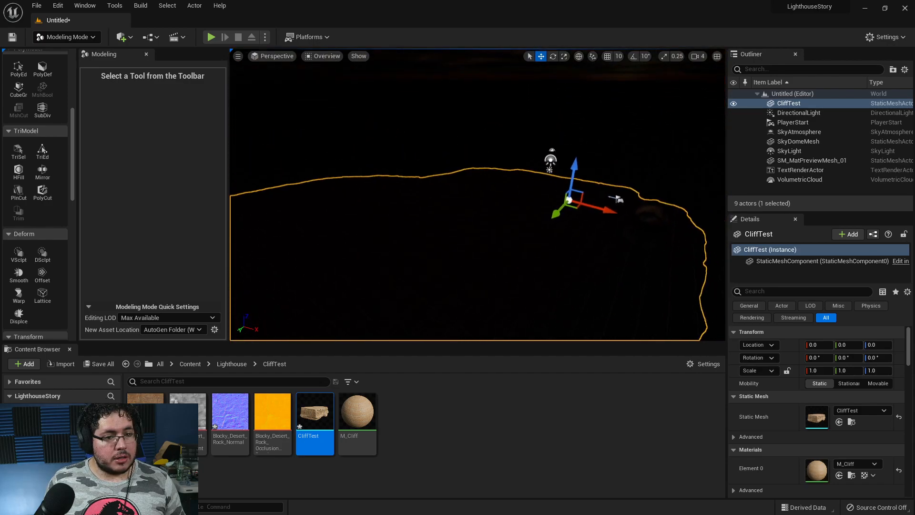
click(315, 57)
mouse_move(362, 196)
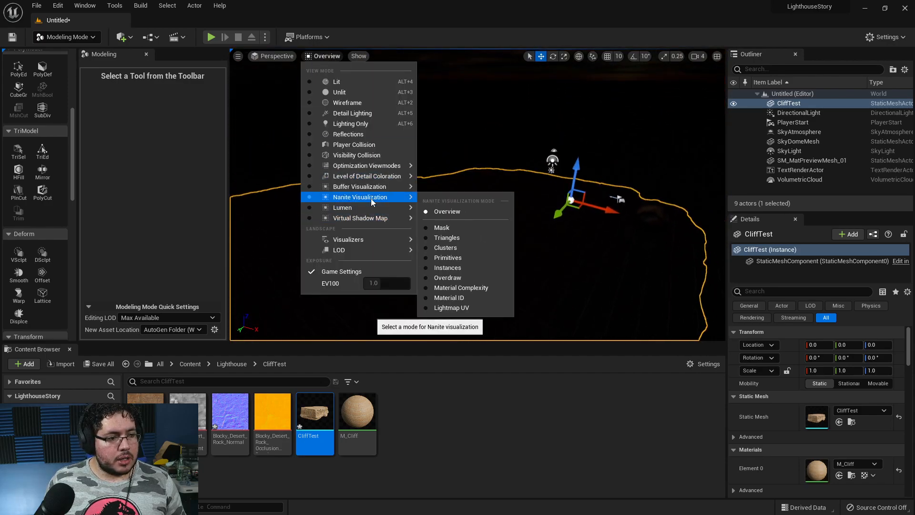
click(445, 238)
right_drag(445, 238, 438, 231)
click(322, 56)
click(339, 92)
click(319, 57)
click(337, 81)
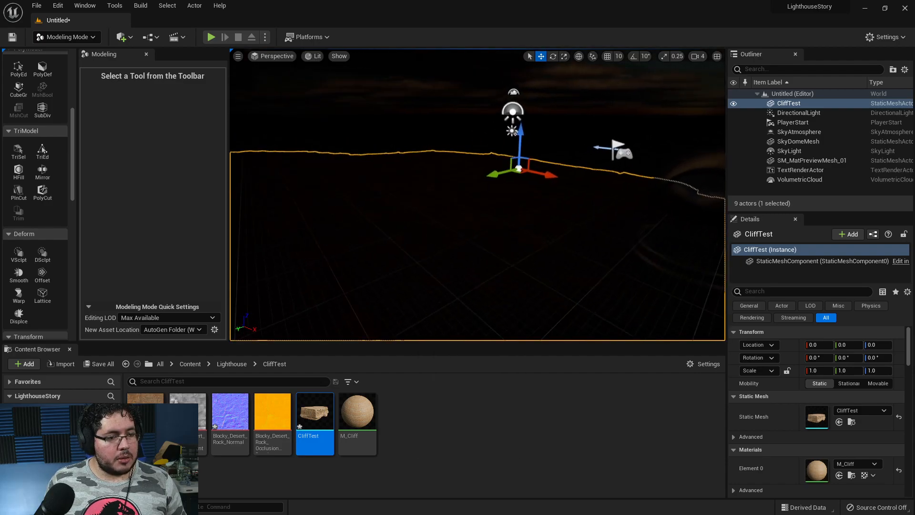
Reselect the cliff in the level and look through its actor properties down to the LOD and rendering sections.
click(318, 57)
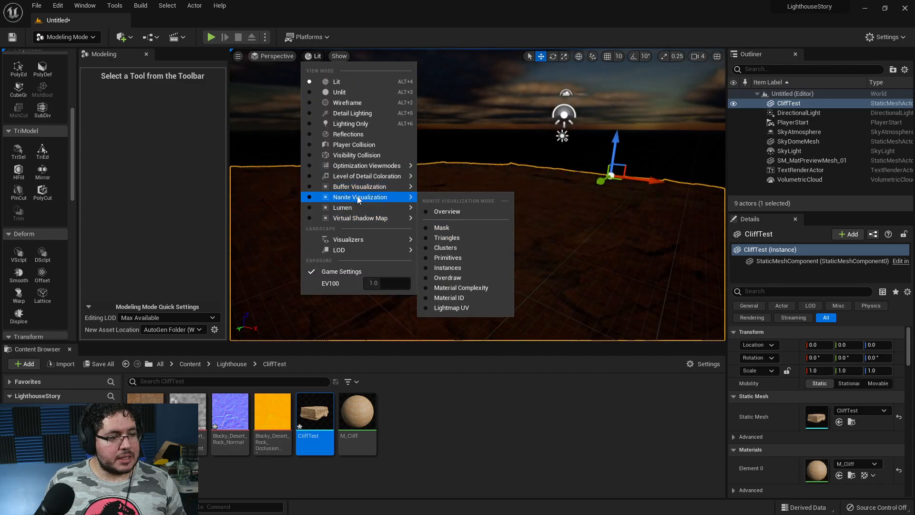
mouse_move(400, 196)
click(465, 107)
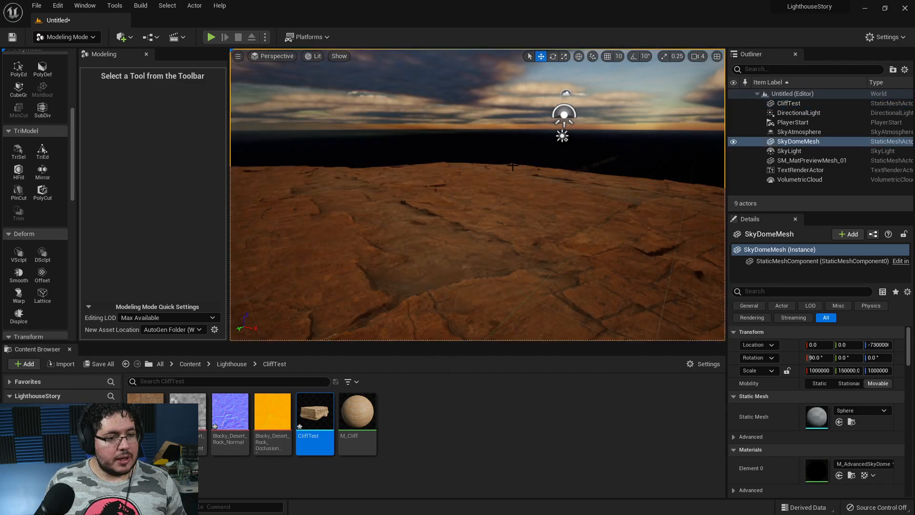
scroll(505, 191, up, 3)
click(522, 241)
right_drag(522, 241, 552, 258)
right_drag(494, 239, 469, 240)
scroll(770, 394, down, 8)
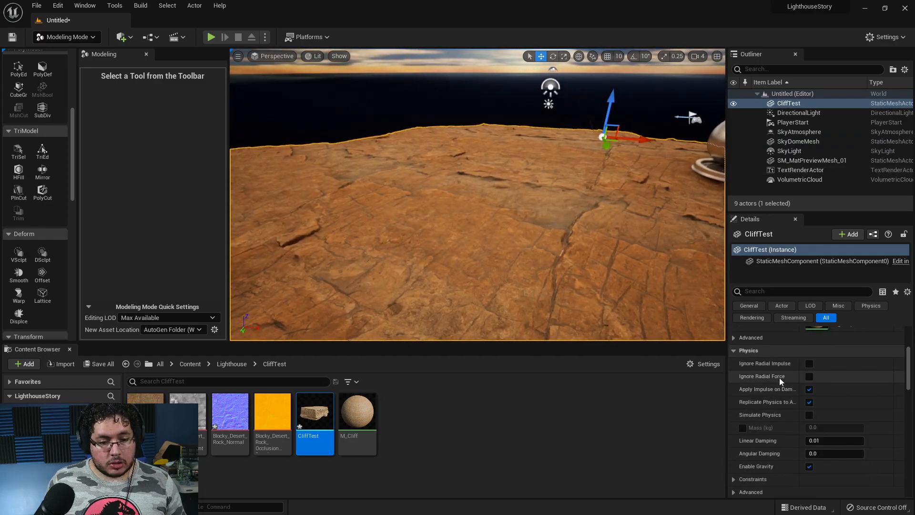
scroll(780, 391, down, 10)
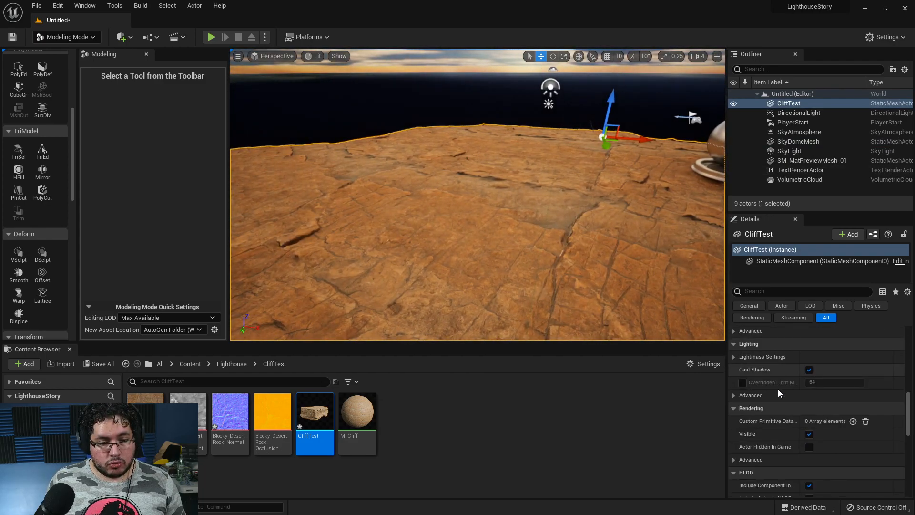
scroll(749, 399, down, 6)
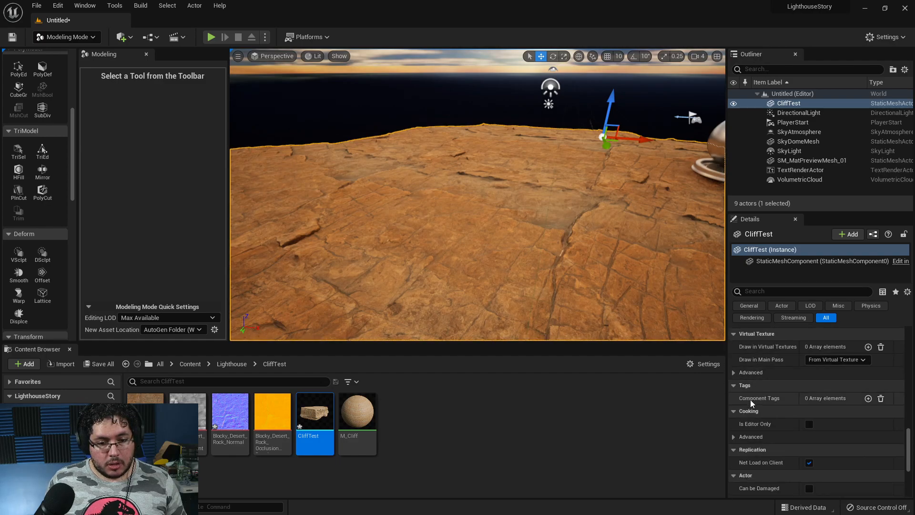
scroll(750, 400, down, 3)
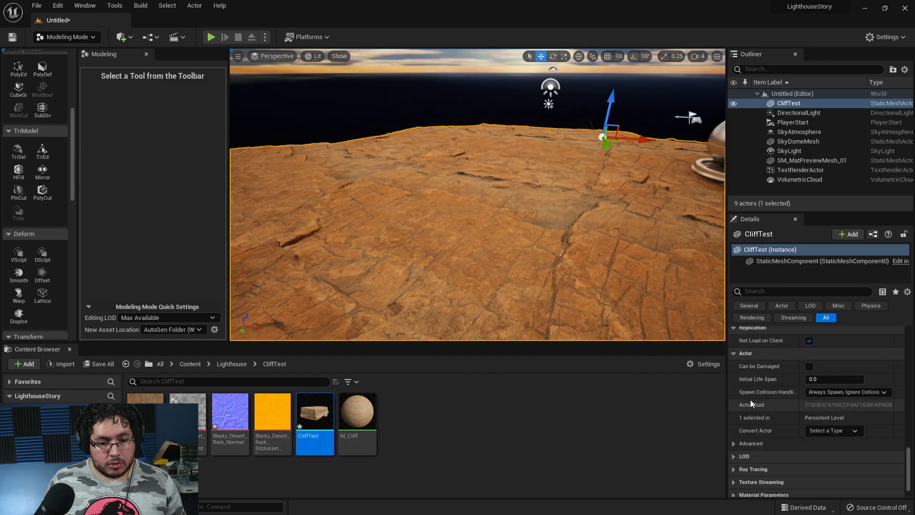
Reopen the CliffTest mesh editor, widen its window to read the Nanite statistics, and minimize it.
double_click(314, 414)
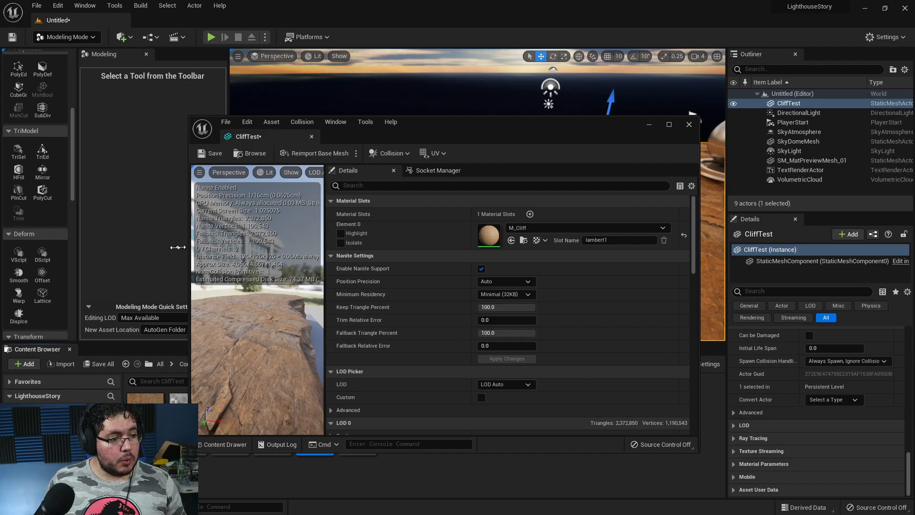
drag(183, 247, 109, 250)
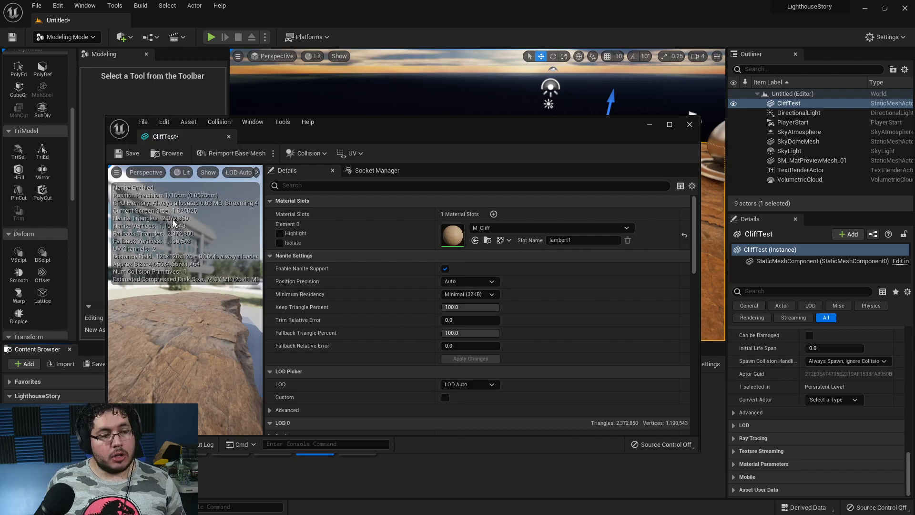
click(649, 125)
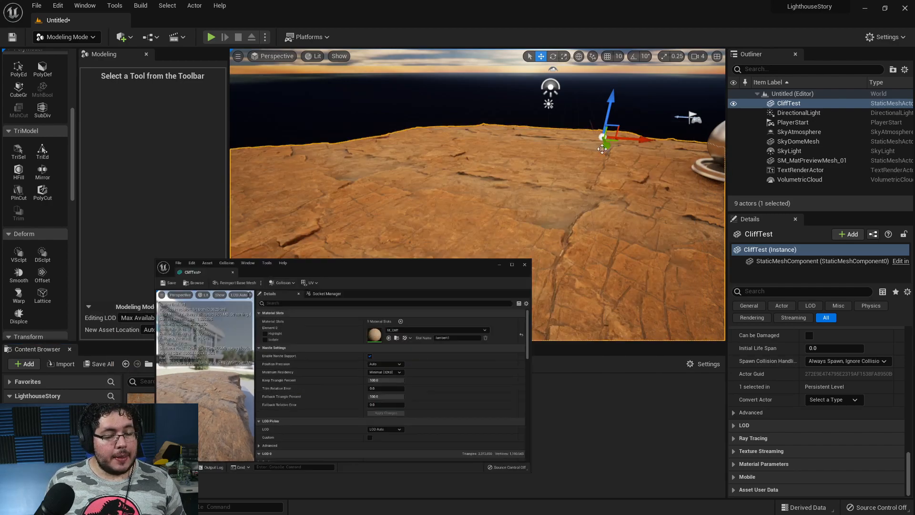
mouse_move(300, 73)
right_down()
mouse_move(331, 88)
mouse_move(301, 72)
right_up()
click(313, 56)
mouse_move(353, 197)
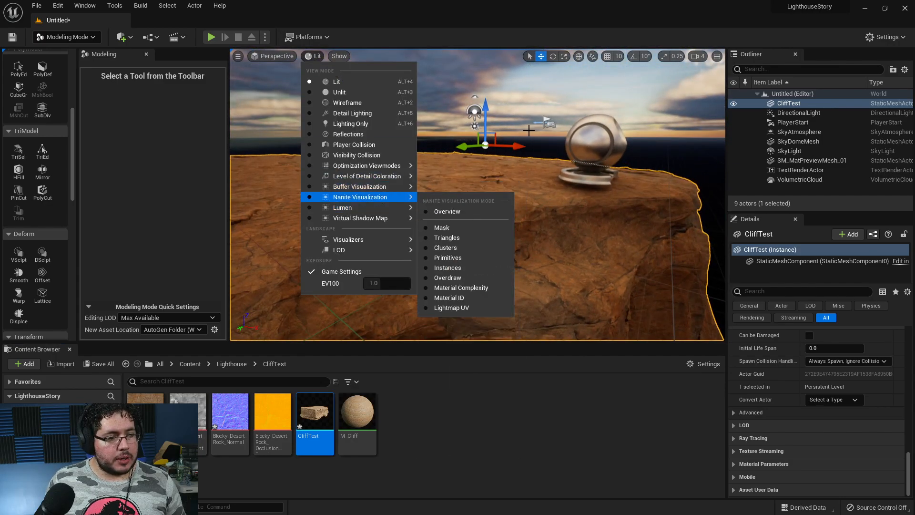
click(574, 96)
right_drag(574, 96, 574, 121)
Duplicate the cliff, raise the copy above the original and rotate it around the vertical axis to form an upper ledge.
click(477, 237)
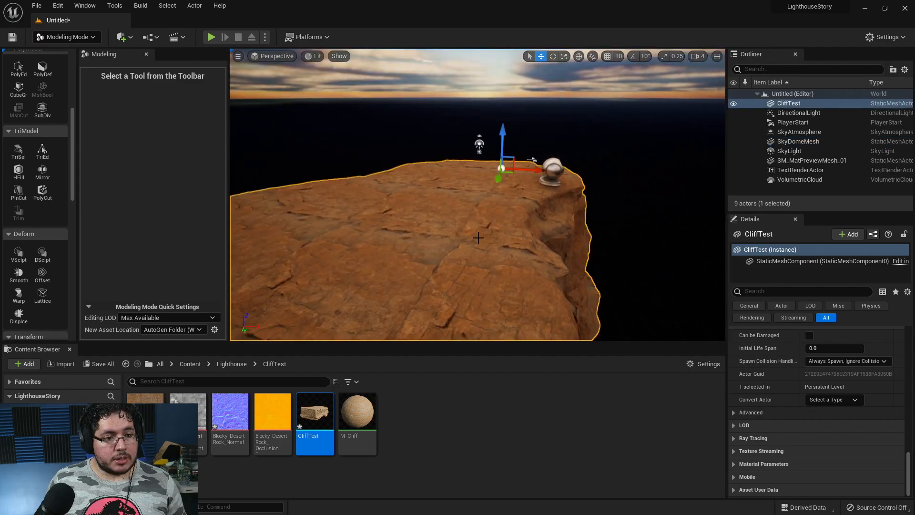
alt+drag(503, 141, 502, 125)
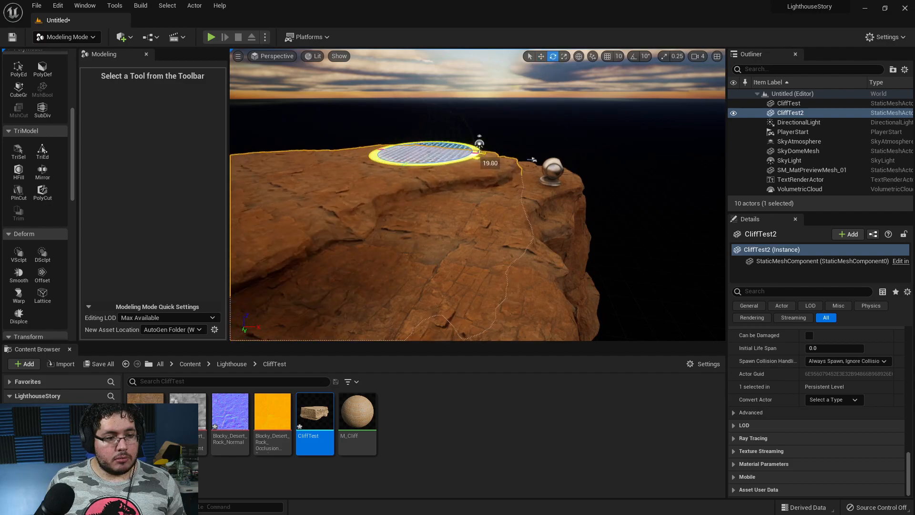
click(474, 137)
right_drag(474, 137, 479, 155)
click(476, 151)
Add another cliff copy and position it lower, jutting out beside the original near the material preview sphere.
alt+drag(511, 129, 596, 207)
key(r)
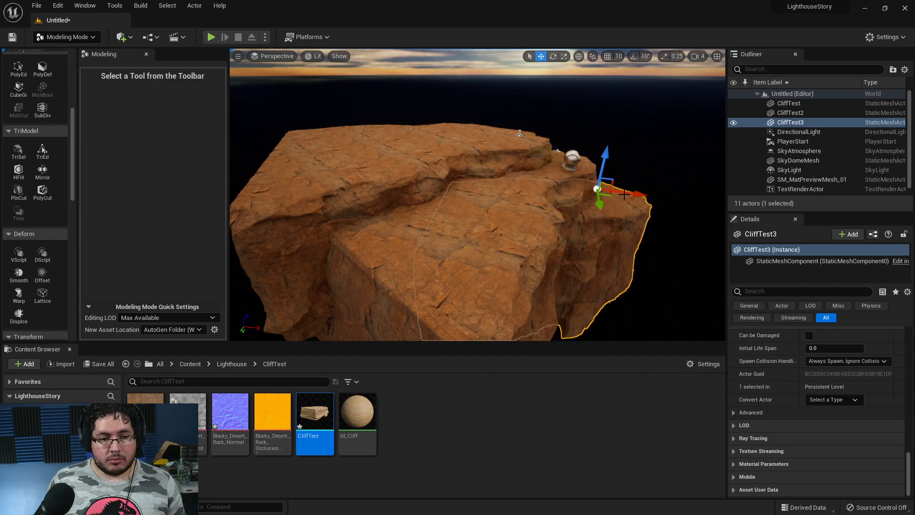
drag(622, 195, 652, 192)
right_drag(645, 221, 645, 235)
Duplicate the lower ledge once more, place the copy further down in front of it, and deselect it.
mouse_move(590, 187)
alt+mouse_down()
mouse_move(574, 233)
mouse_move(617, 224)
mouse_move(625, 232)
alt+mouse_up()
key(e)
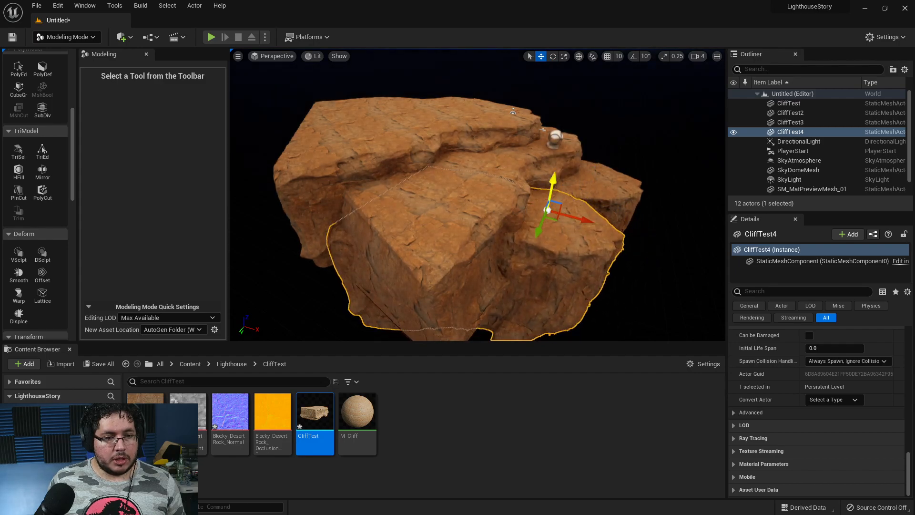
click(618, 80)
Bring the view down onto the cliff ledge facing the preview sphere and start a play test from there.
scroll(618, 80, up, 5)
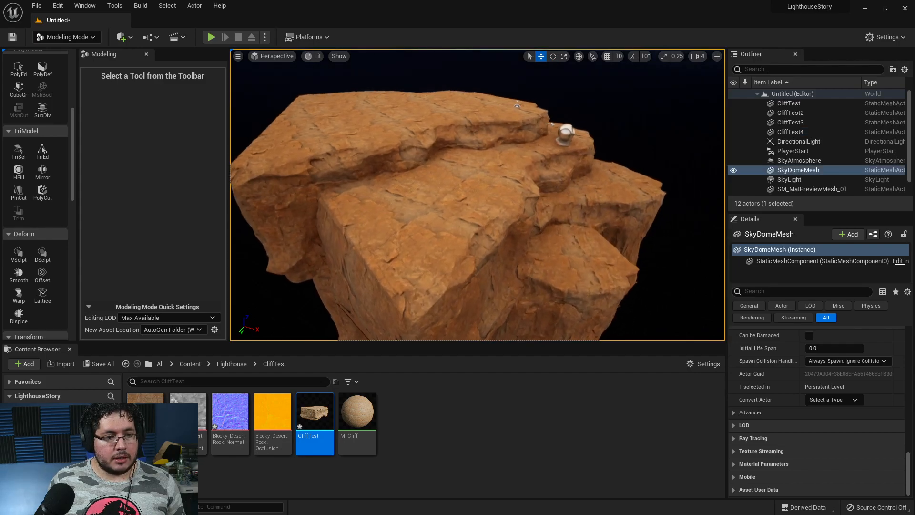
right_drag(618, 80, 419, 117)
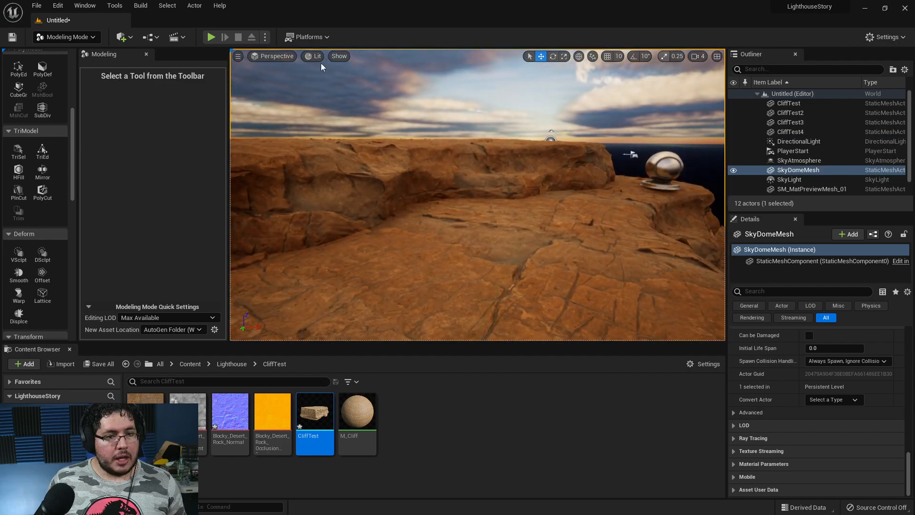
click(211, 36)
click(261, 99)
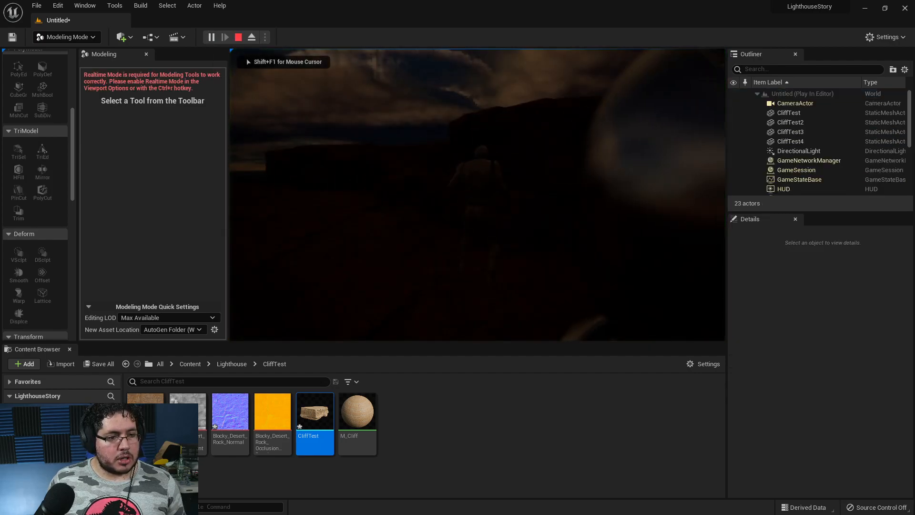
Run and jump the mannequin across the stacked cliff ledges to judge scale and surface detail, end the play test and deselect everything.
key(w)
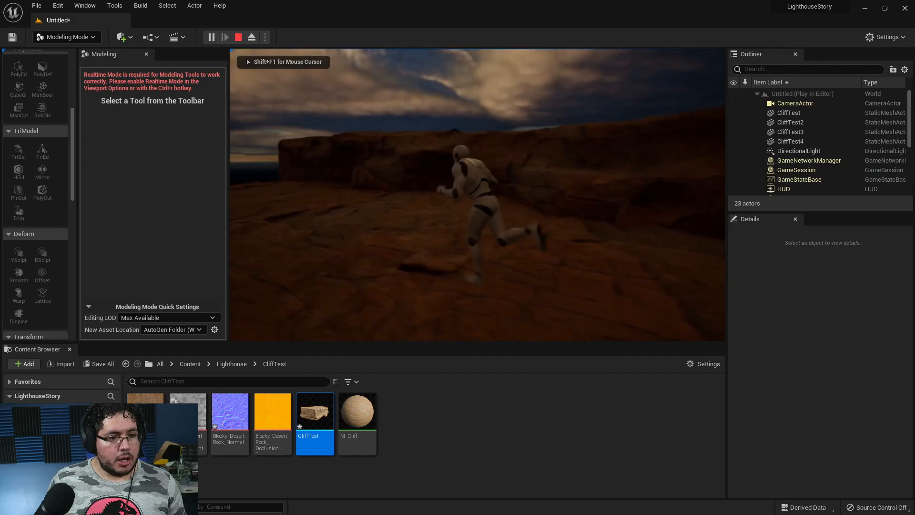
key(w)
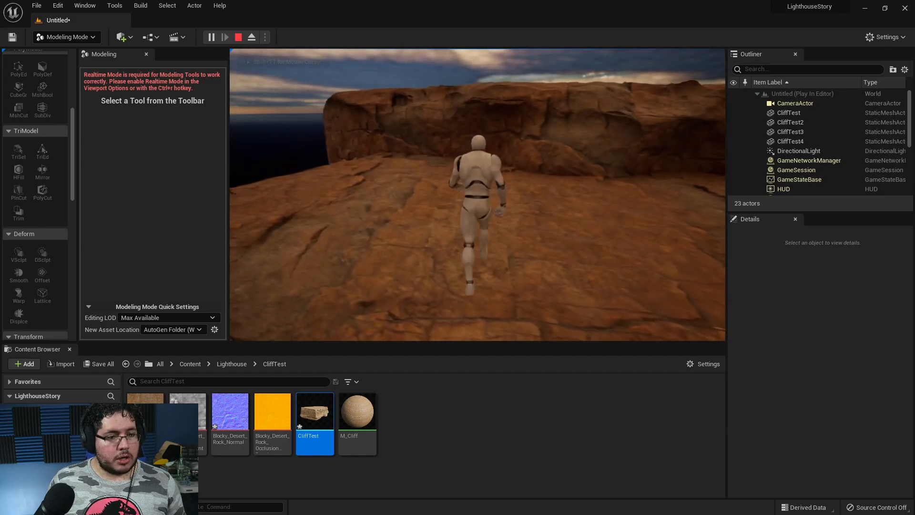
key(w)
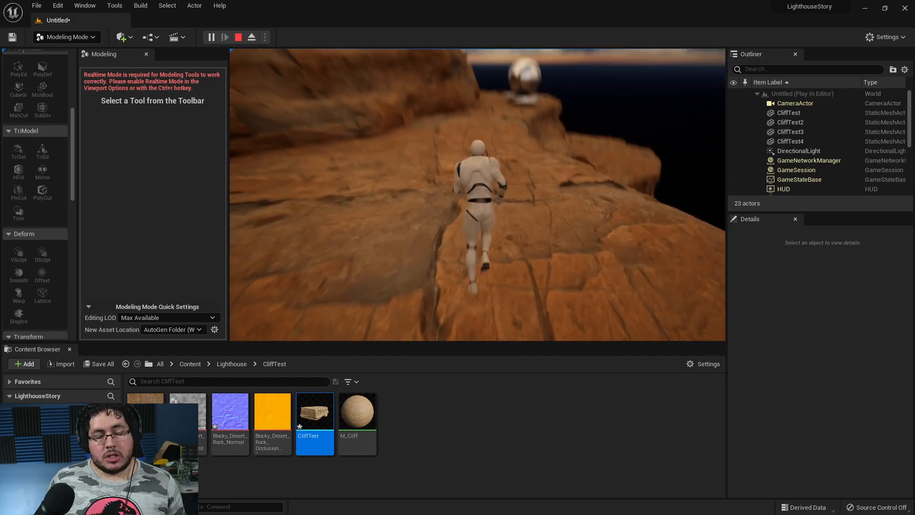
key(w)
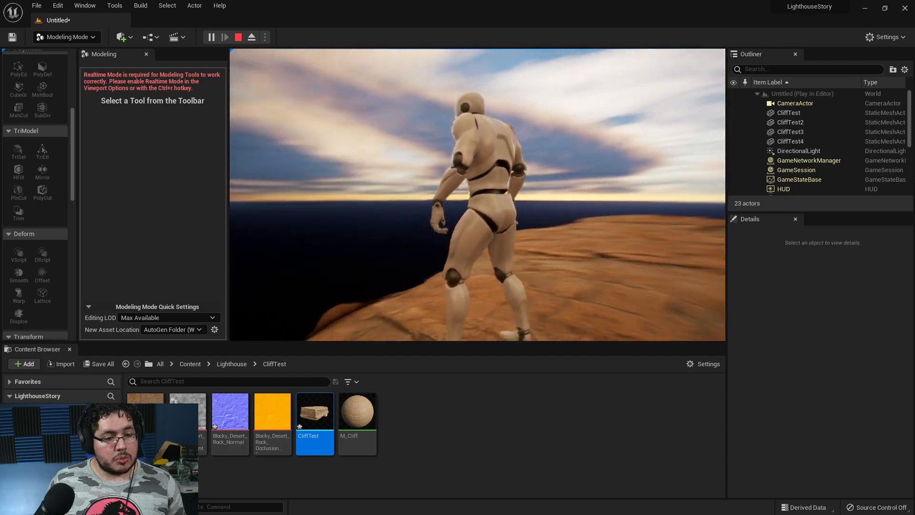
key(w)
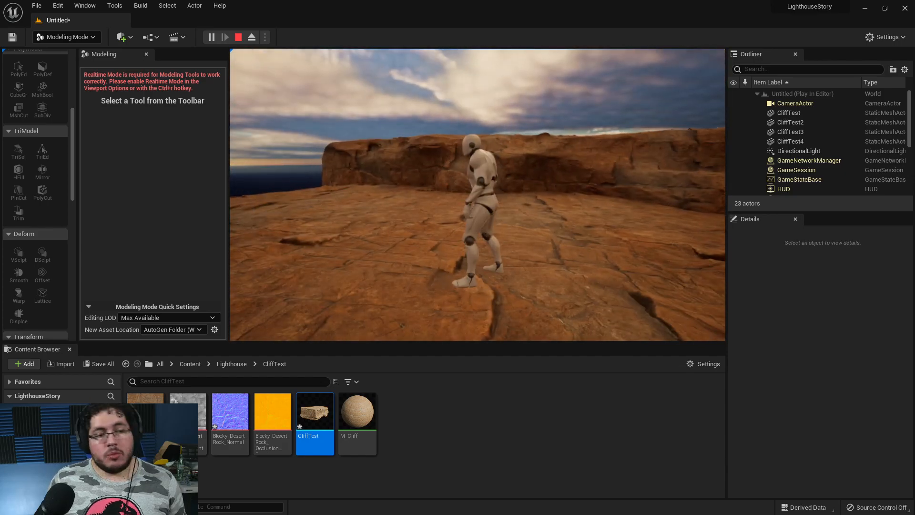
key(w)
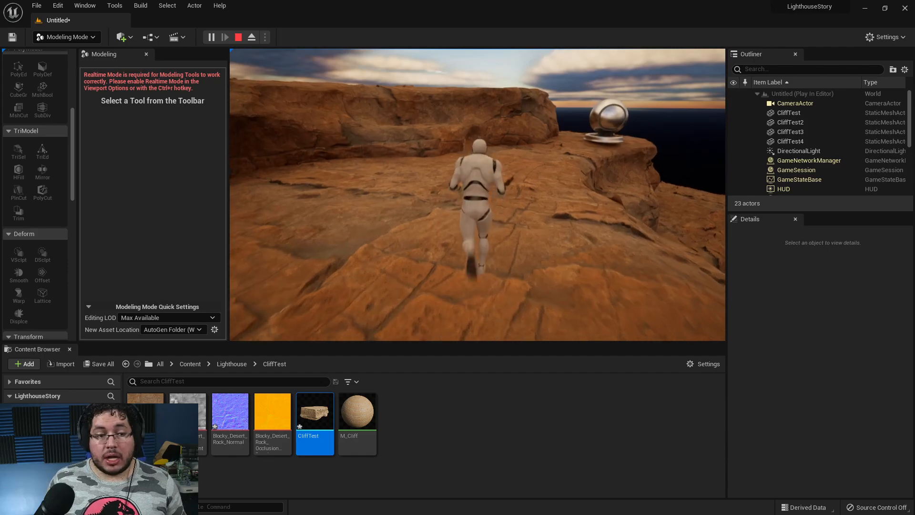
key(w)
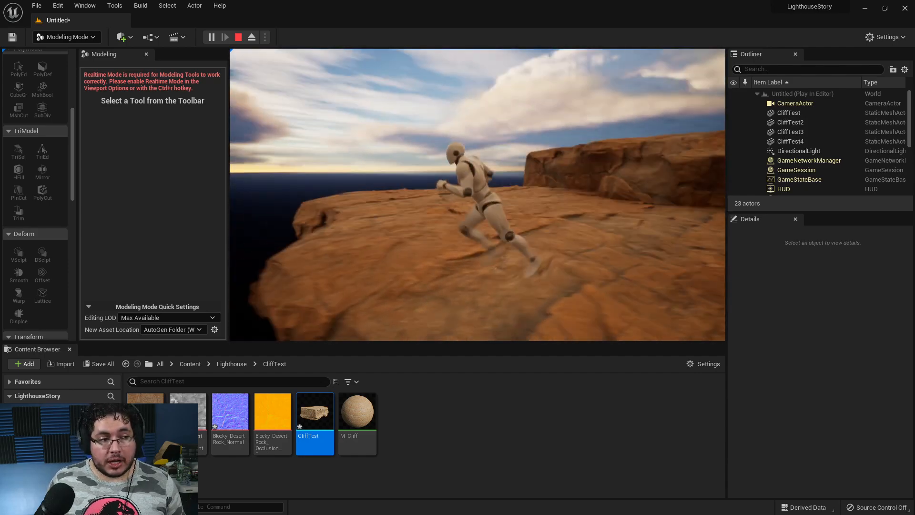
key(w)
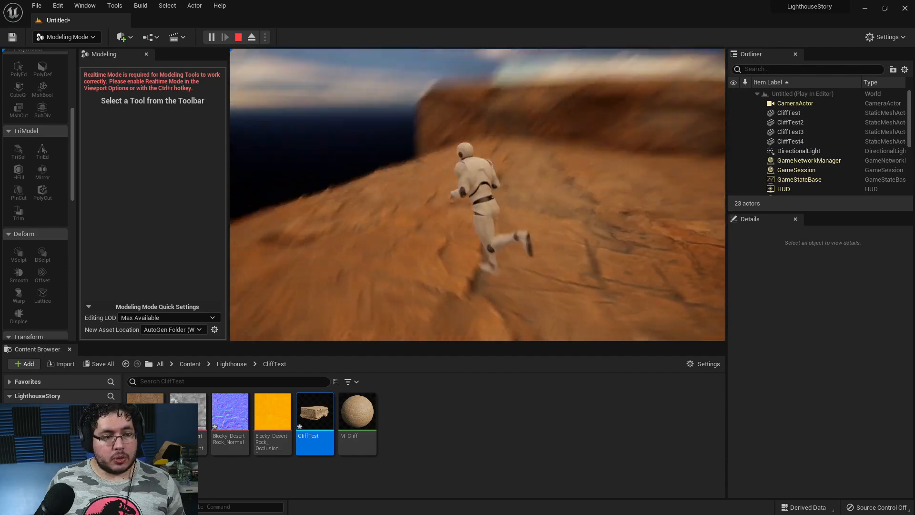
key(w)
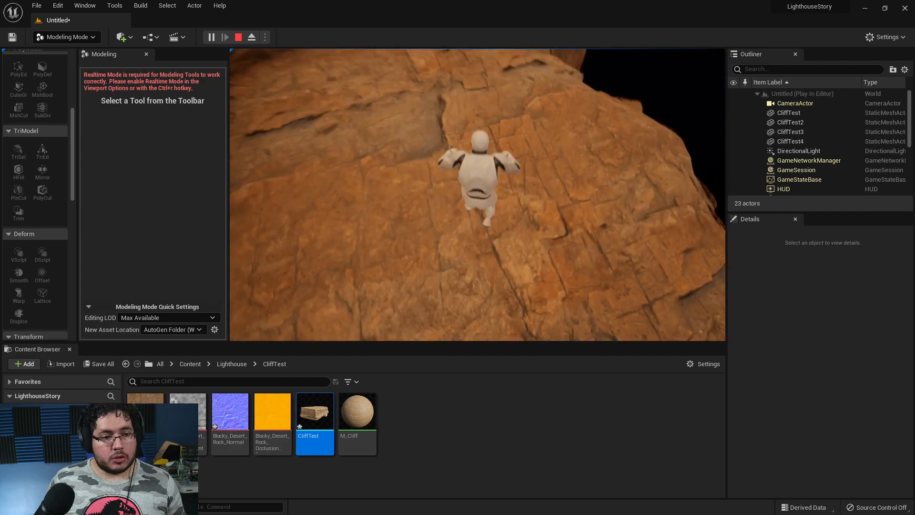
key(w)
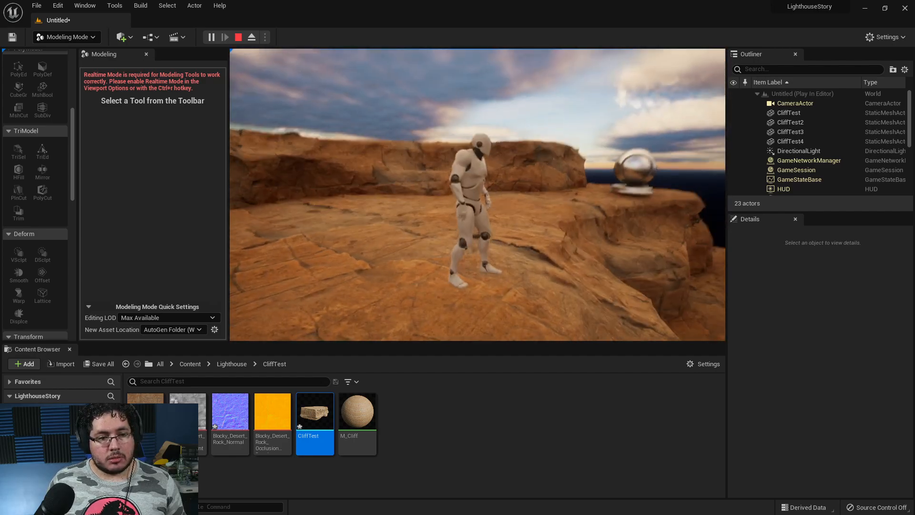
key(w)
key(space)
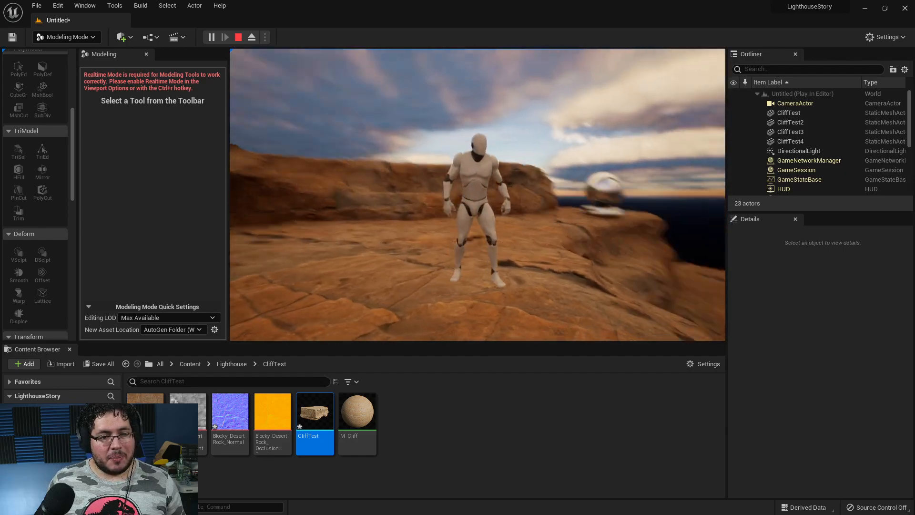
key(w)
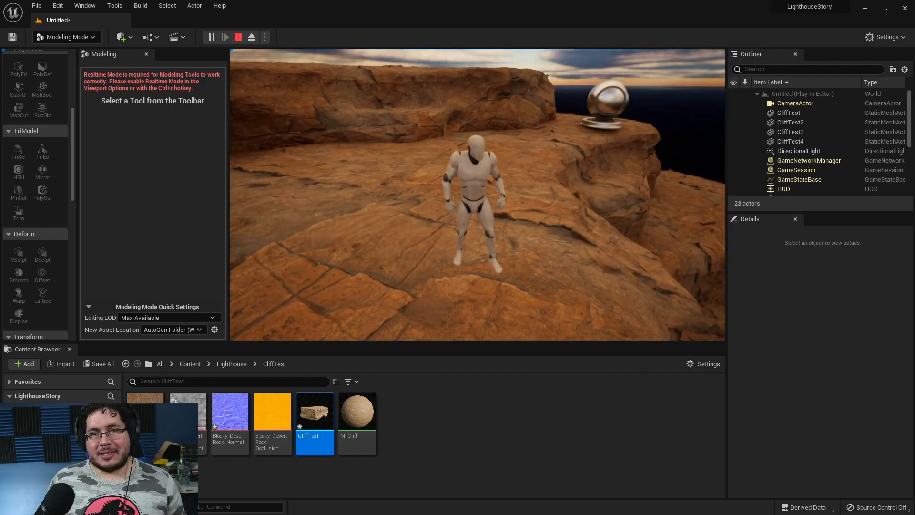
key(Escape)
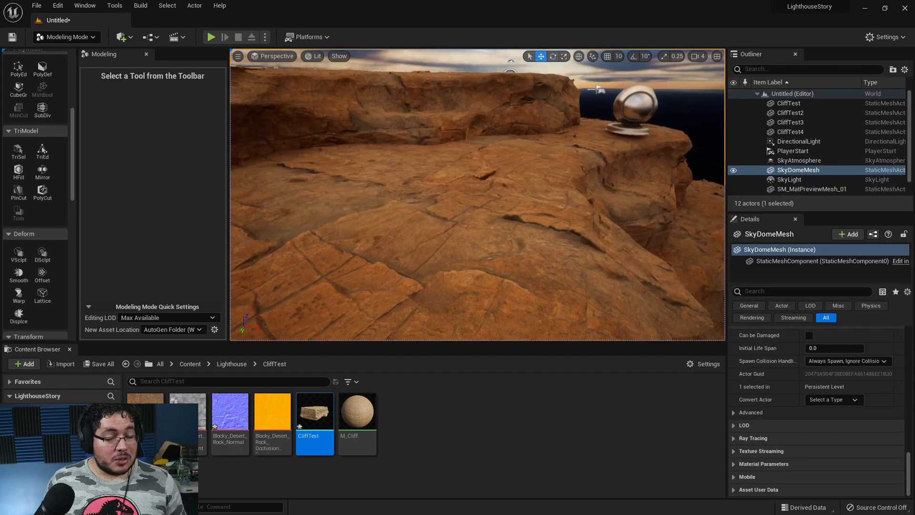
right_drag(476, 195, 482, 216)
key(Escape)
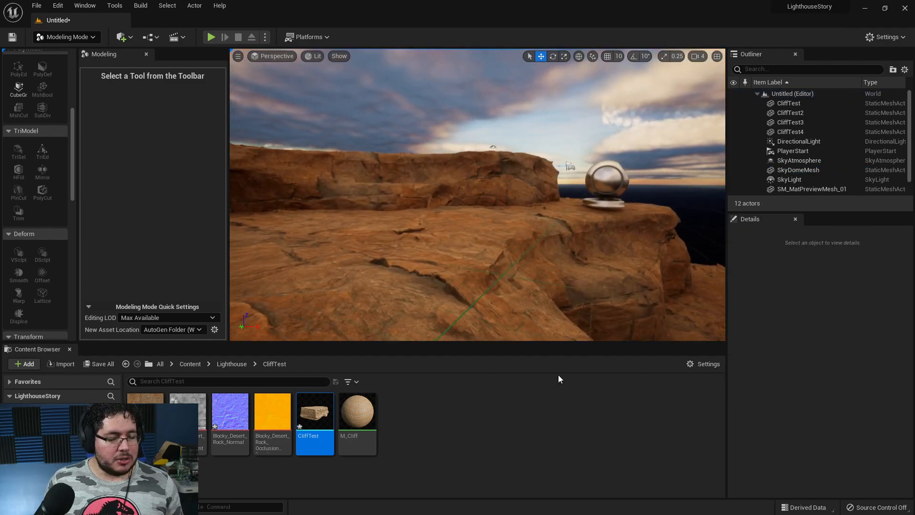
Switch to the lighthouse scene in Maya and select the entire lighthouse, excluding the floating planes and the cliff.
key(super+Tab)
click(549, 174)
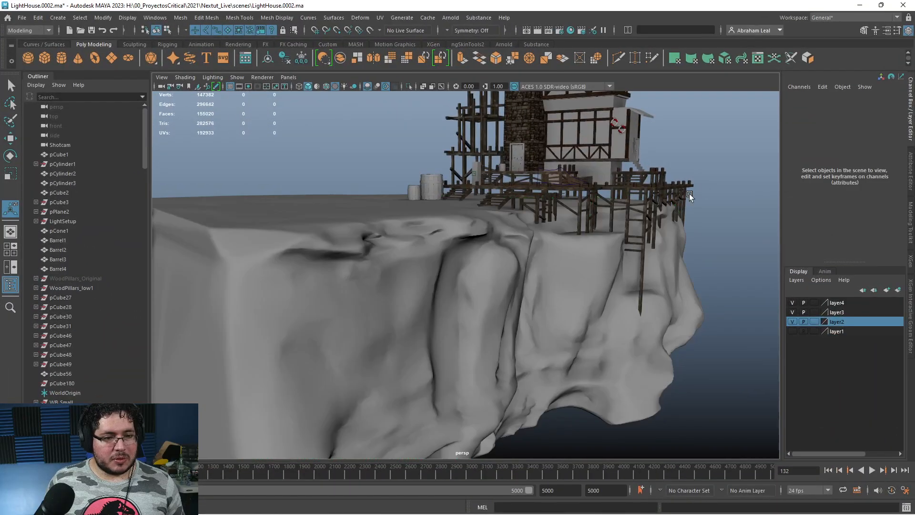
alt+right_drag(697, 191, 608, 219)
alt+drag(608, 219, 580, 290)
alt+middle_drag(579, 290, 614, 320)
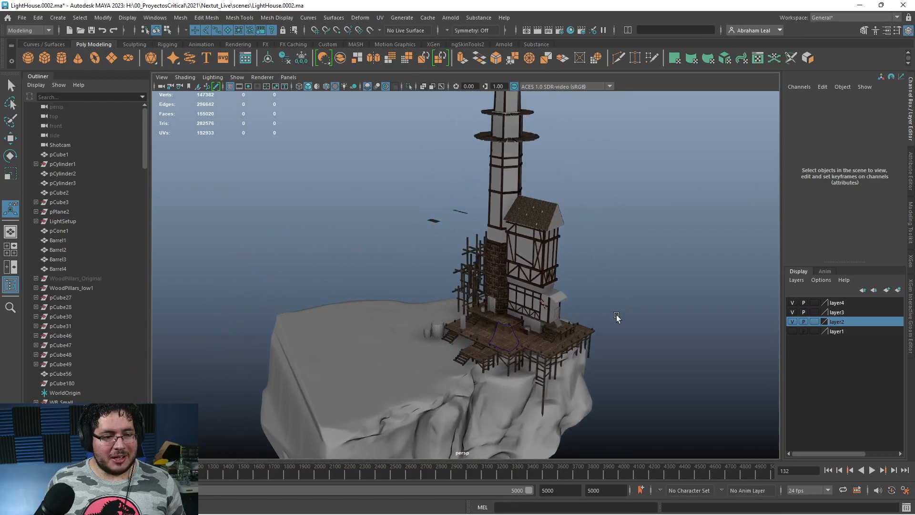
alt+right_drag(613, 320, 539, 289)
drag(412, 410, 412, 410)
alt+right_drag(412, 410, 449, 256)
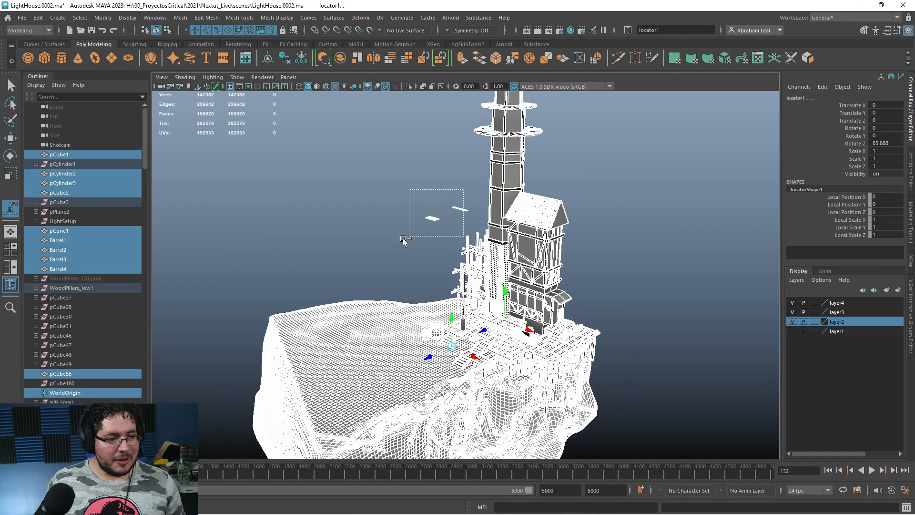
ctrl+drag(411, 234, 410, 235)
ctrl+click(331, 377)
Duplicate the selected lighthouse parts and combine the copies into a single mesh.
alt+drag(331, 376, 286, 339)
alt+right_drag(285, 338, 501, 362)
alt+drag(500, 362, 577, 234)
key(ctrl+d)
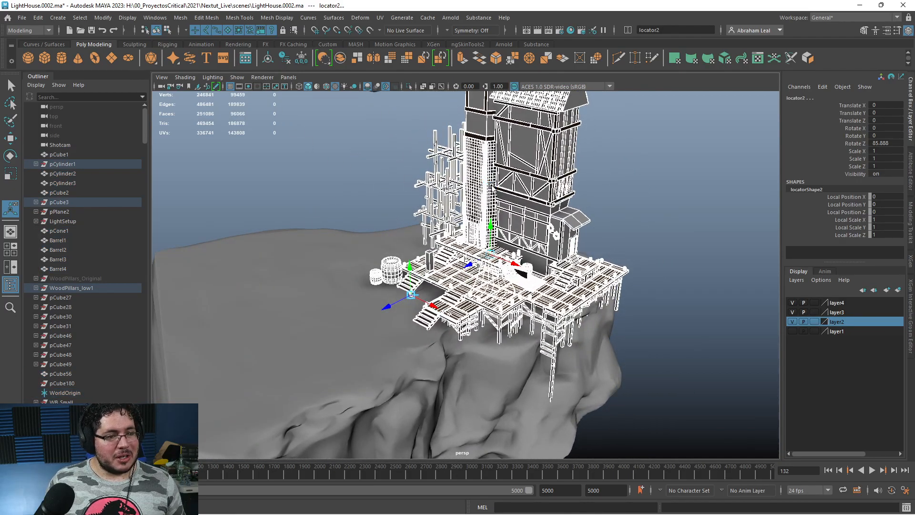
click(481, 149)
Assign the existing lambert1 material to the combined lighthouse mesh.
right_click(470, 121)
mouse_move(456, 382)
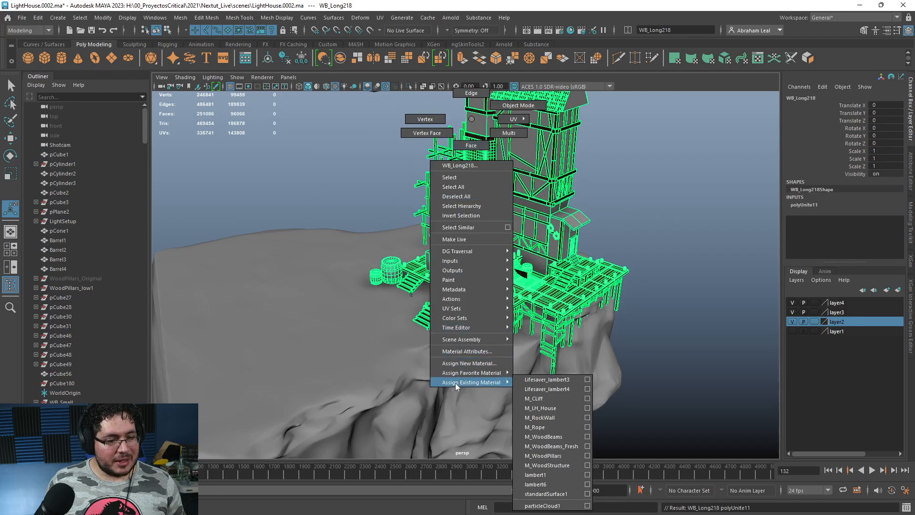
click(546, 475)
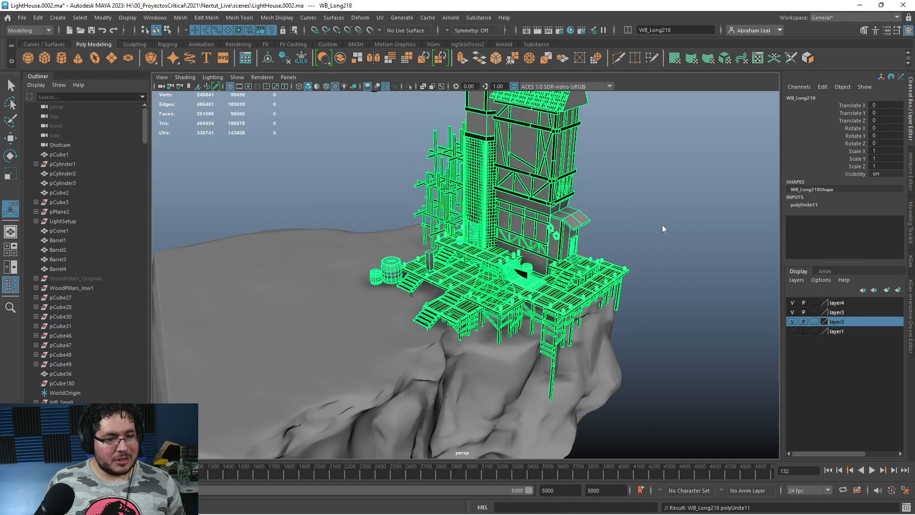
alt+drag(621, 216, 601, 211)
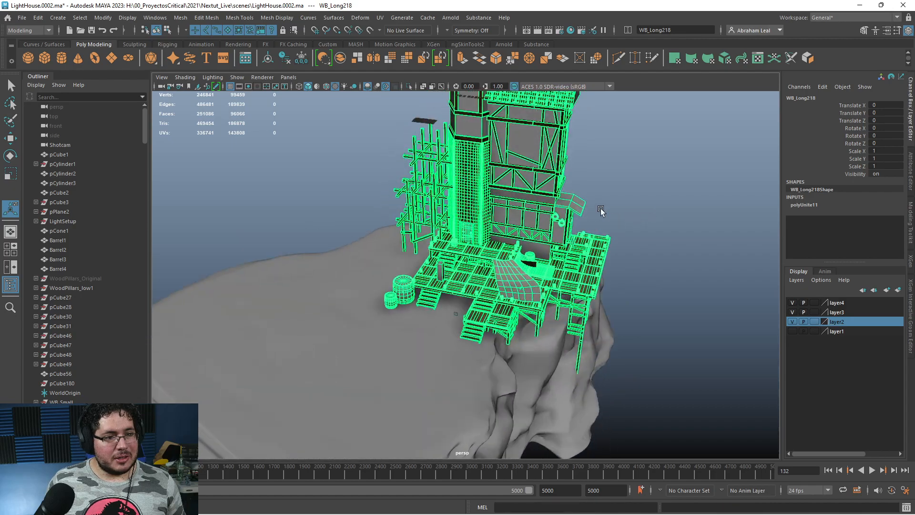
Move the combined lighthouse mesh away from the original along the X axis, to a Translate X of about -1797.
drag(528, 149, 339, 125)
click(391, 159)
alt+drag(355, 210, 487, 233)
click(546, 259)
key(ctrl+z)
click(546, 254)
Export the selected lighthouse mesh to the Desktop as an FBX file named LigthHouseModel.
click(20, 20)
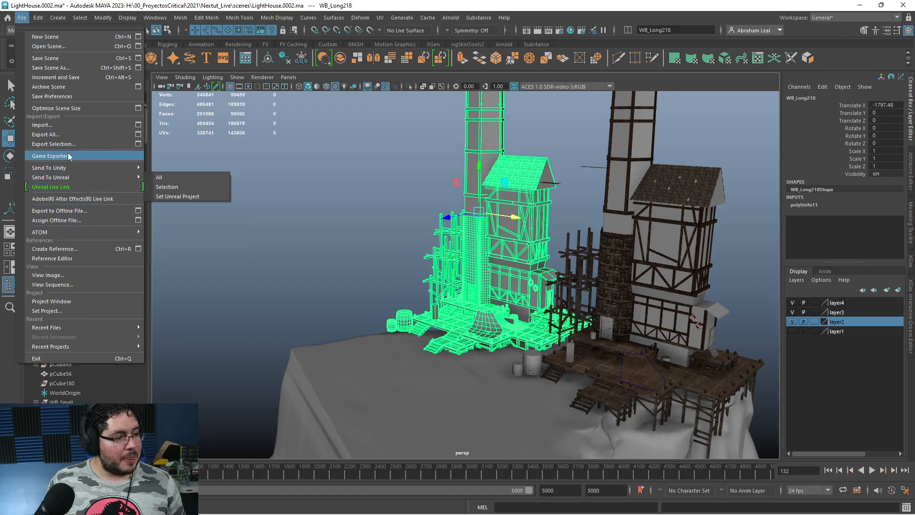
click(70, 144)
text(Ligthh)
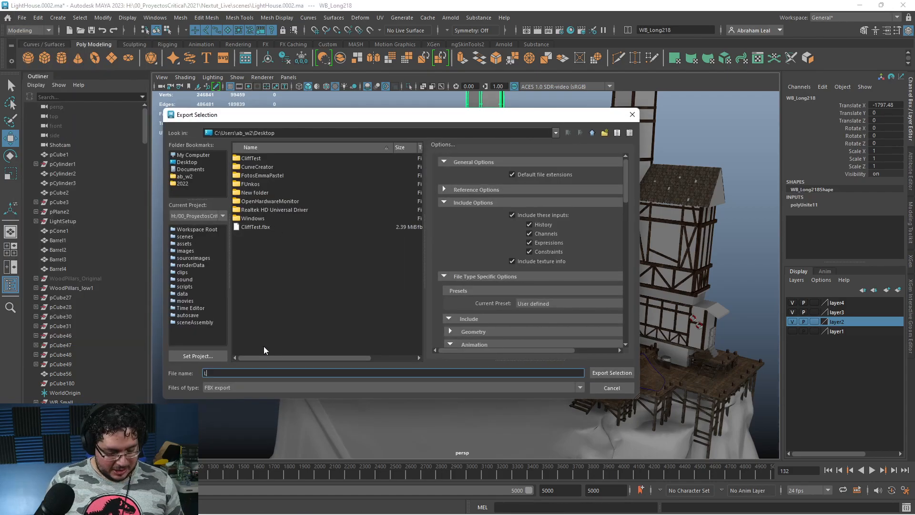
text(ouse)
key(BackSpace)
key(BackSpace)
key(BackSpace)
key(BackSpace)
key(BackSpace)
key(BackSpace)
text(hHouseModel)
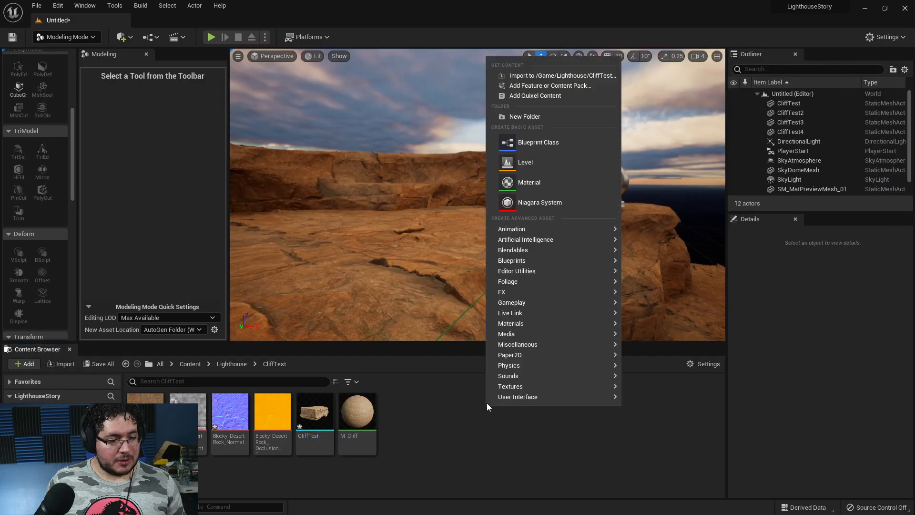
Switch to Unreal, import the LigthHouseModel FBX into the CliffTest folder and close the message log.
right_click(485, 405)
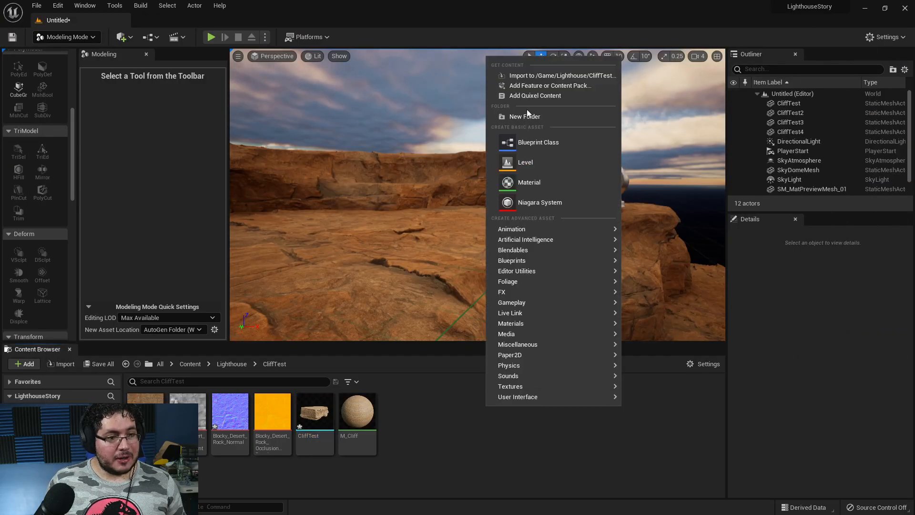
click(537, 75)
scroll(210, 115, down, 1)
double_click(209, 115)
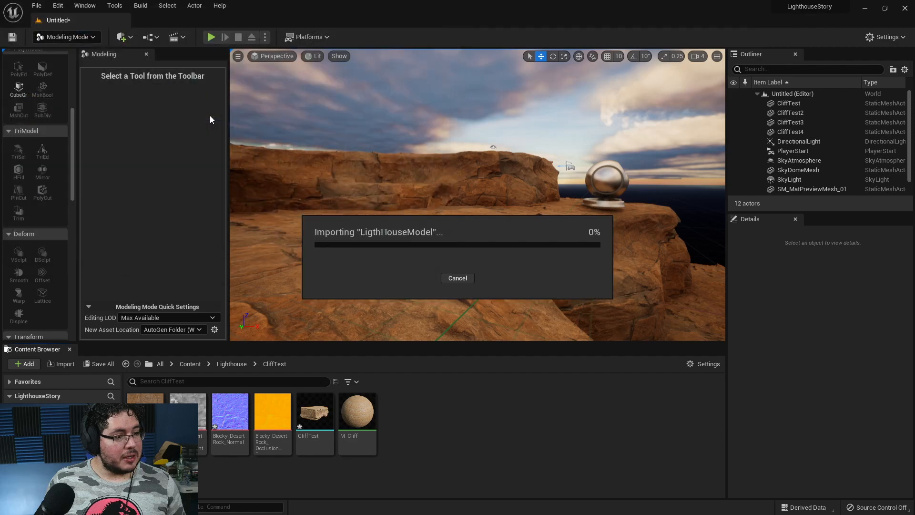
click(473, 442)
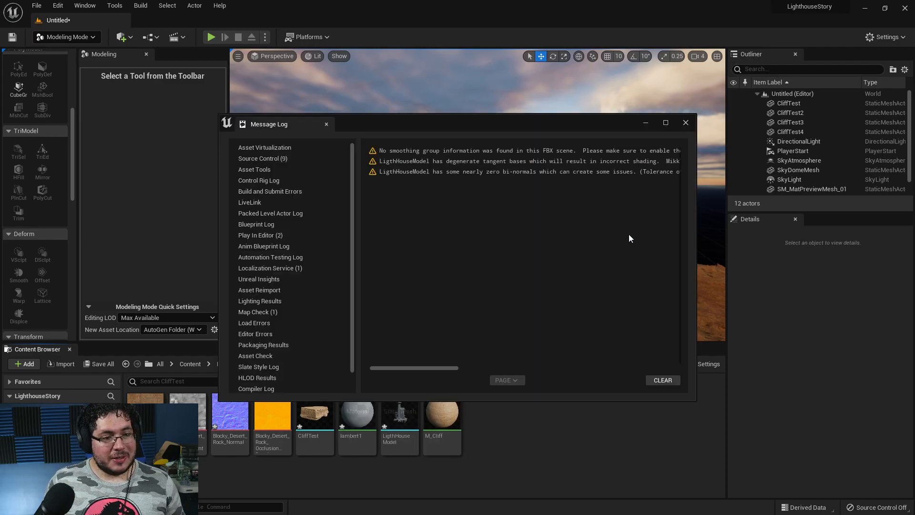
click(685, 123)
Place the LigthHouseModel asset in the level and set its location to 0, 0, 0.
drag(399, 414, 494, 221)
key(f)
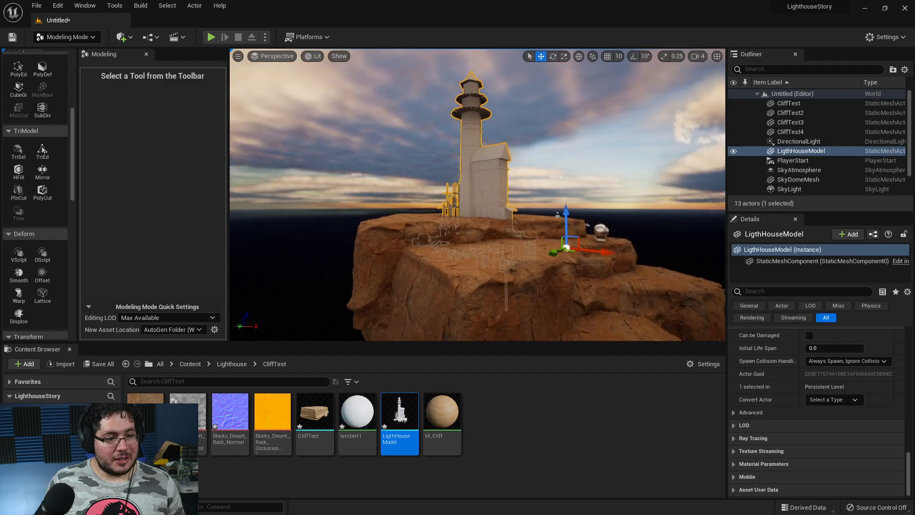
scroll(831, 364, up, 10)
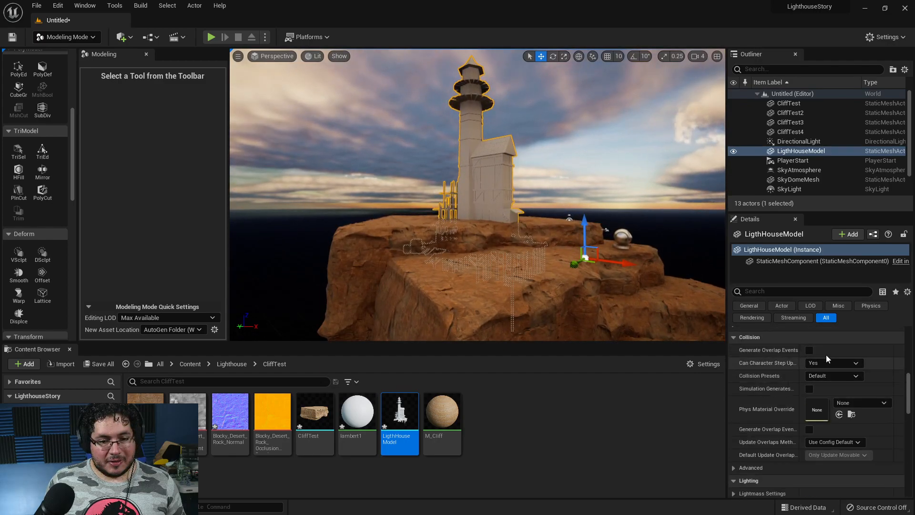
scroll(827, 358, up, 3)
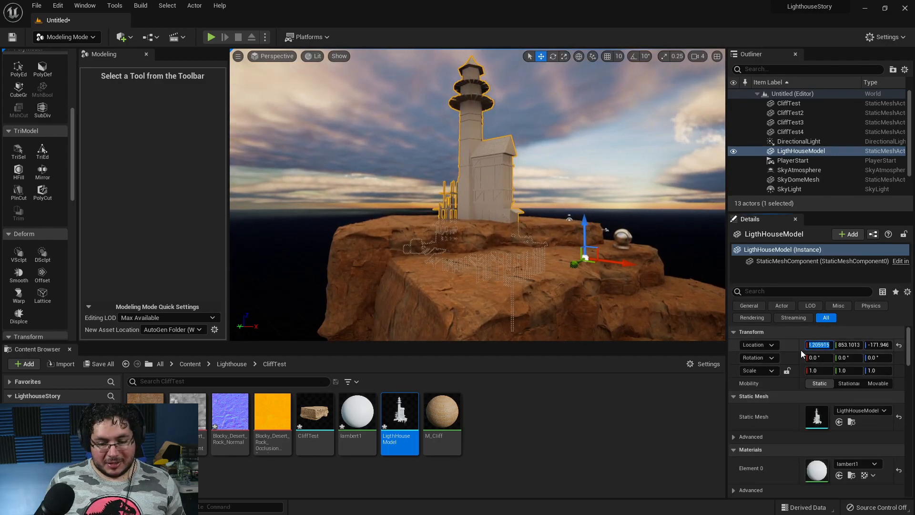
click(608, 161)
right_drag(562, 191, 566, 173)
key(w)
Move the lighthouse along X to about 843 and raise it to a Z of about 310 on the cliff top.
click(518, 200)
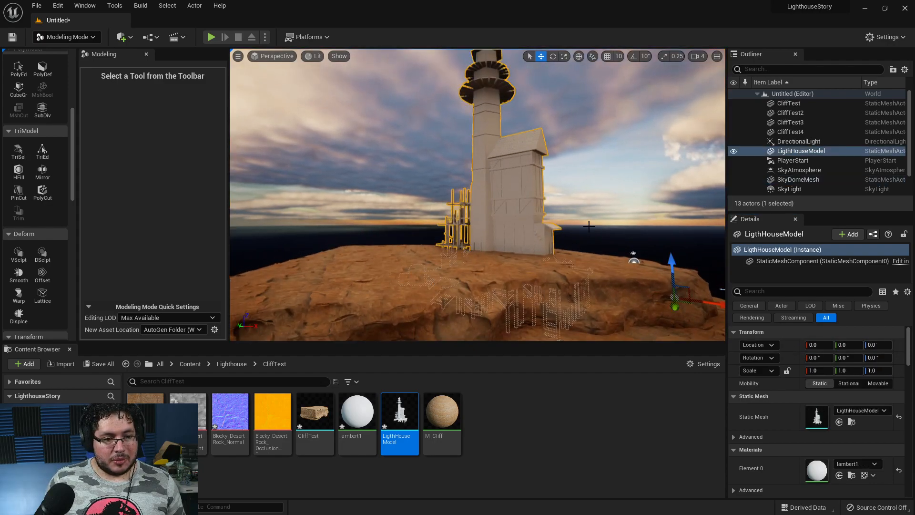
drag(704, 302, 629, 281)
right_drag(628, 281, 651, 292)
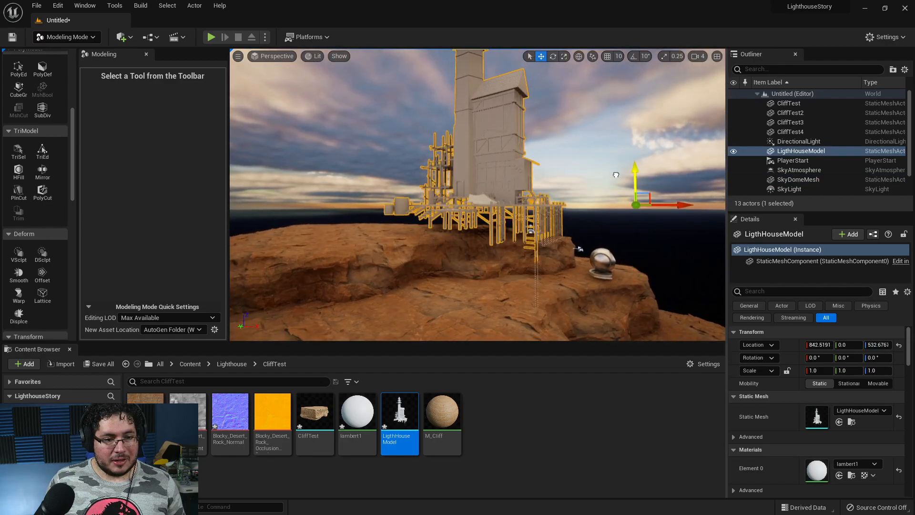
click(578, 248)
right_drag(578, 249, 667, 277)
click(591, 205)
Shift the lighthouse horizontally across the cliff top to about X 479, Y 196.
right_drag(652, 191, 662, 196)
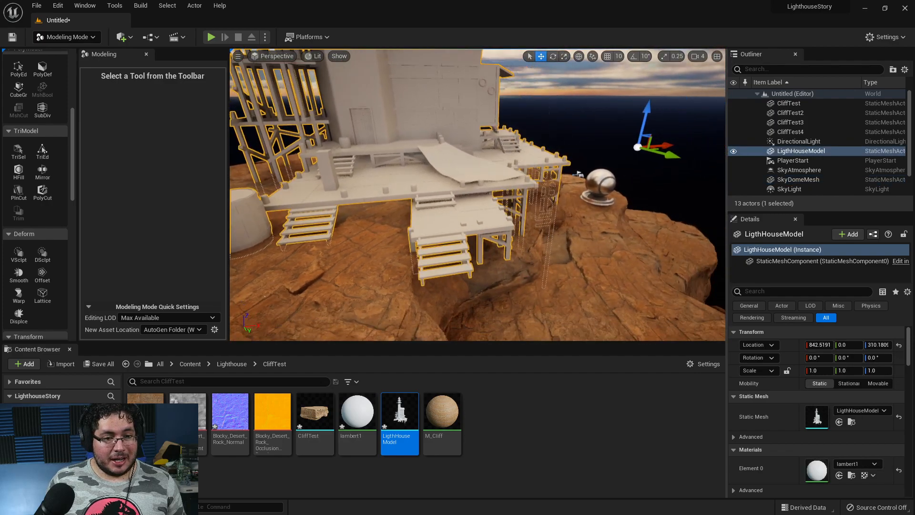
drag(668, 148, 629, 157)
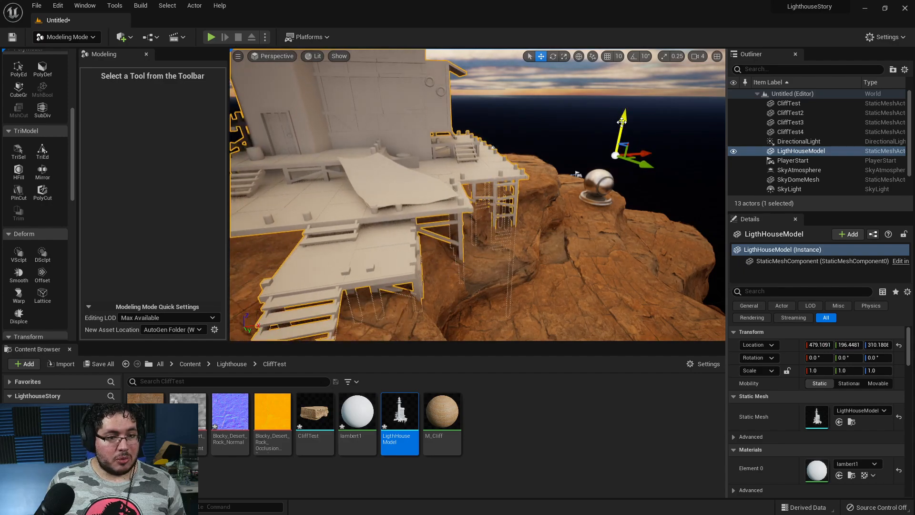
click(584, 121)
right_drag(584, 121, 491, 171)
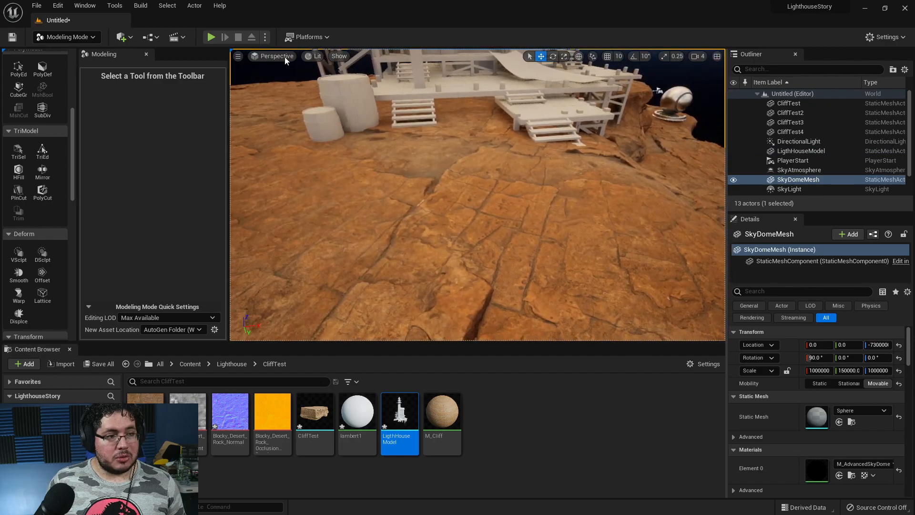
Play-test the level, running and jumping with the character on the cliff to judge the lighthouse's scale.
click(212, 38)
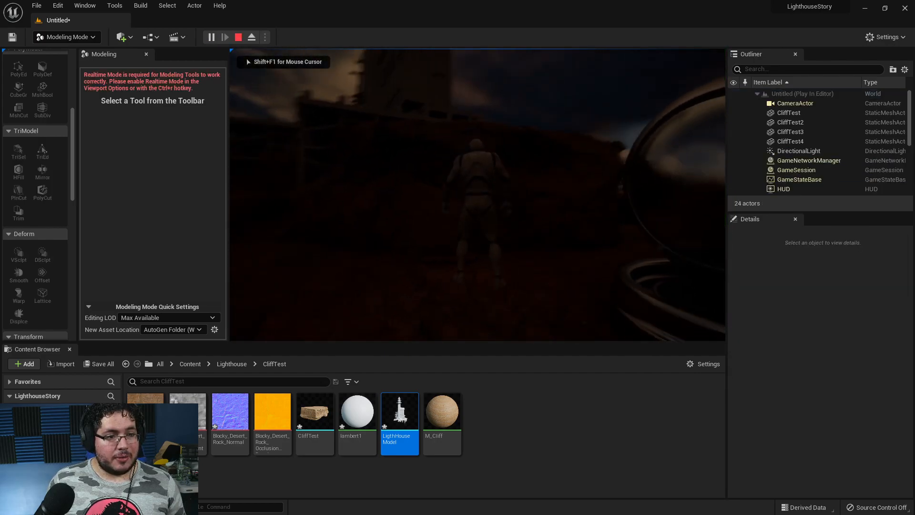
key(w)
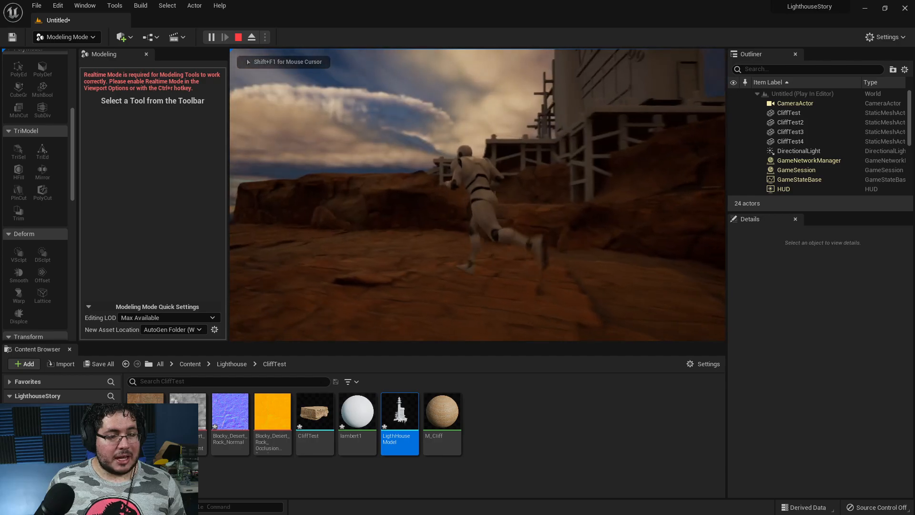
key(w)
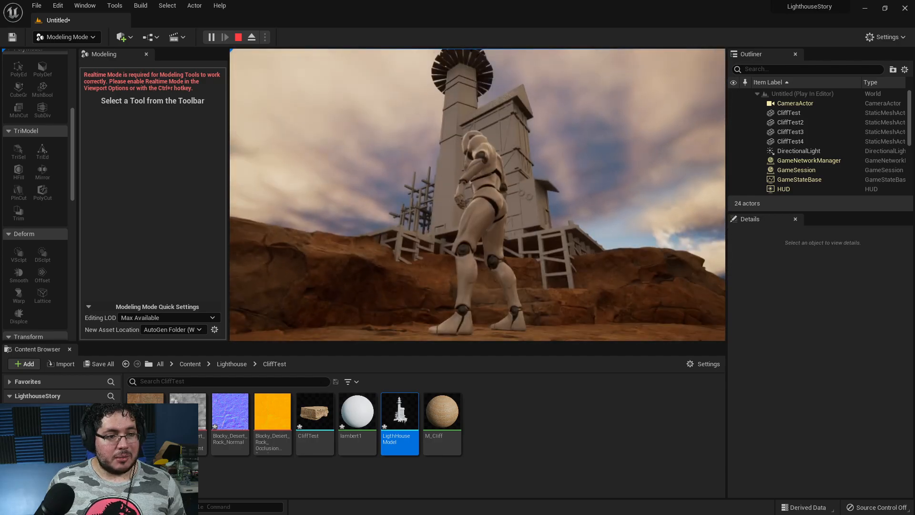
key(space)
Examine the lighthouse's placement on the cliff from a distance and from a low angle.
mouse_move(515, 222)
right_down()
mouse_move(501, 214)
mouse_move(505, 243)
mouse_move(500, 216)
right_up()
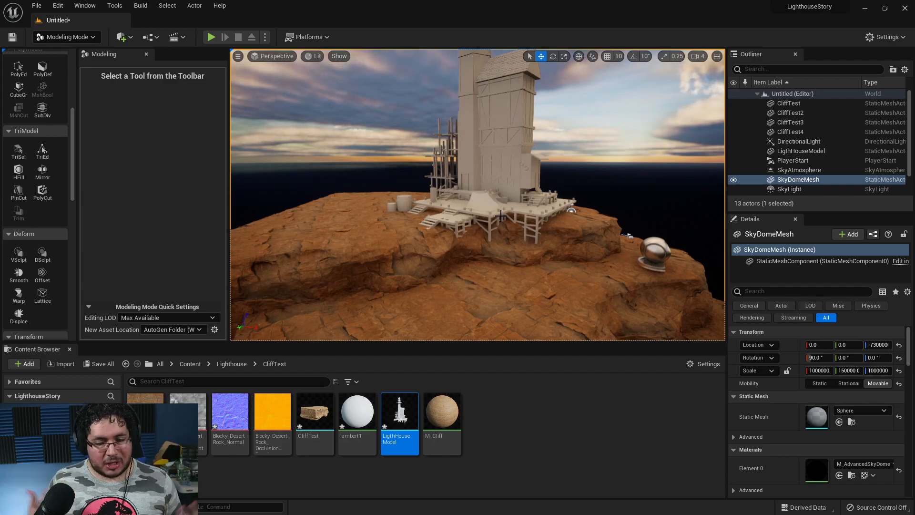
mouse_move(496, 206)
right_down()
mouse_move(508, 153)
mouse_move(500, 207)
right_up()
key(w)
key(q)
key(q)
key(e)
key(w)
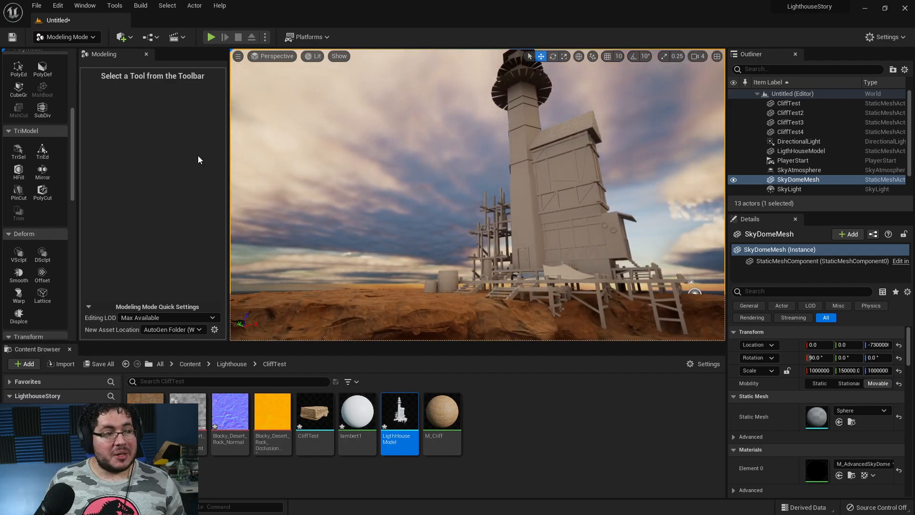
Switch the editor from Modeling mode to Select mode and frame the whole lighthouse base with the cliff.
click(54, 37)
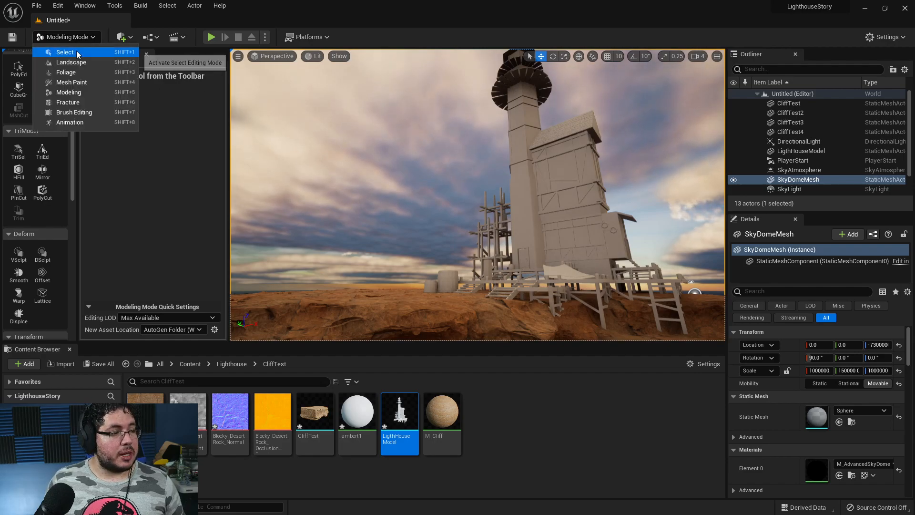
click(76, 50)
right_drag(363, 191, 419, 238)
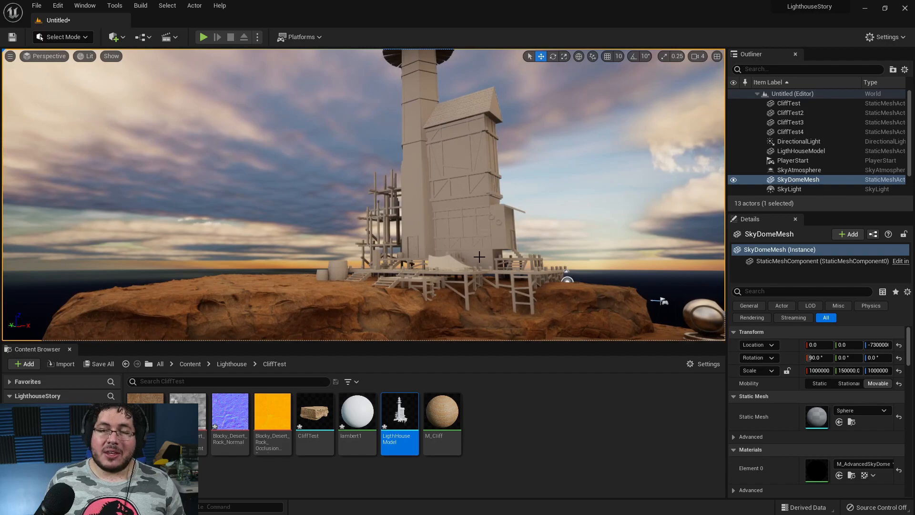